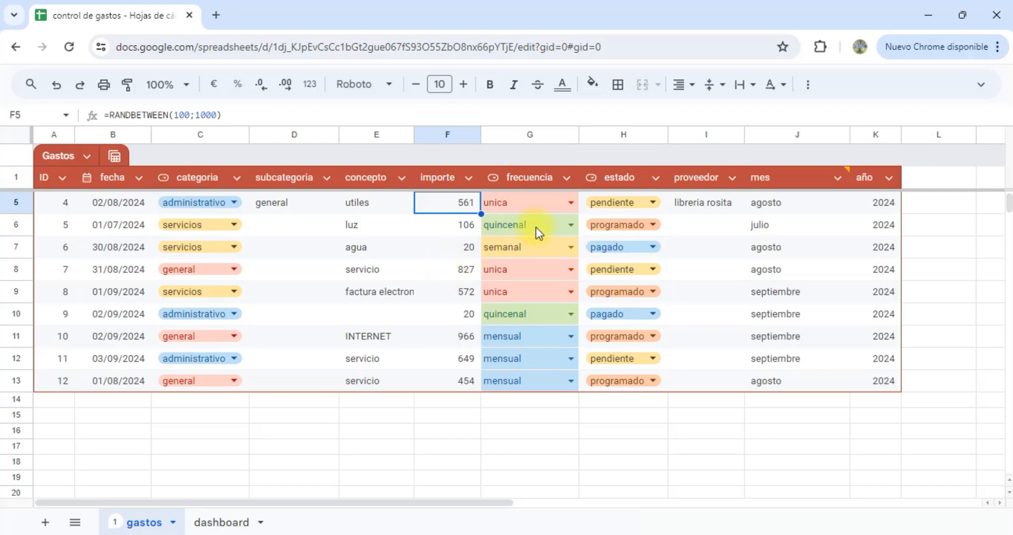
Step: Examine the dropdown options of the frecuencia and estado columns in row 5 of the Gastos table
click(566, 202)
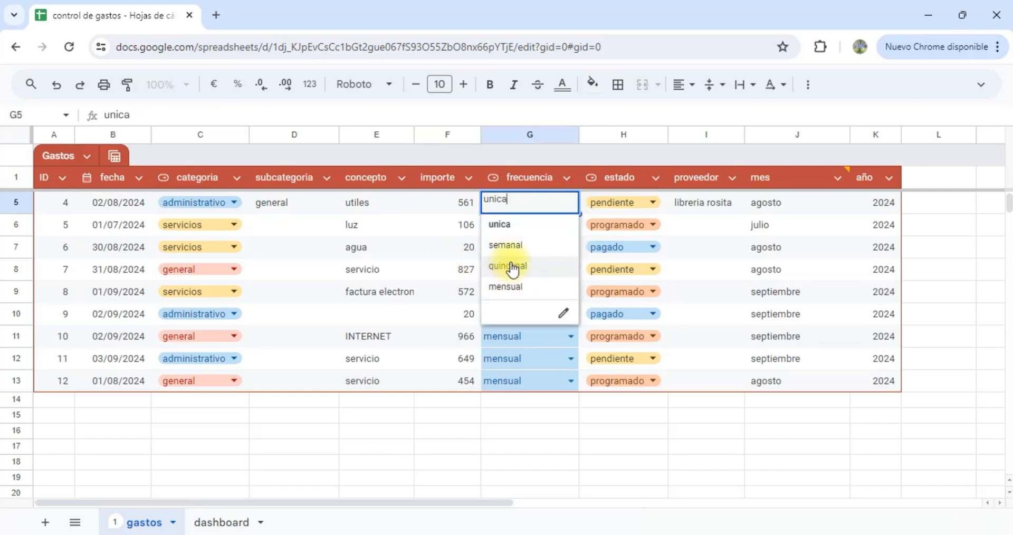
click(407, 311)
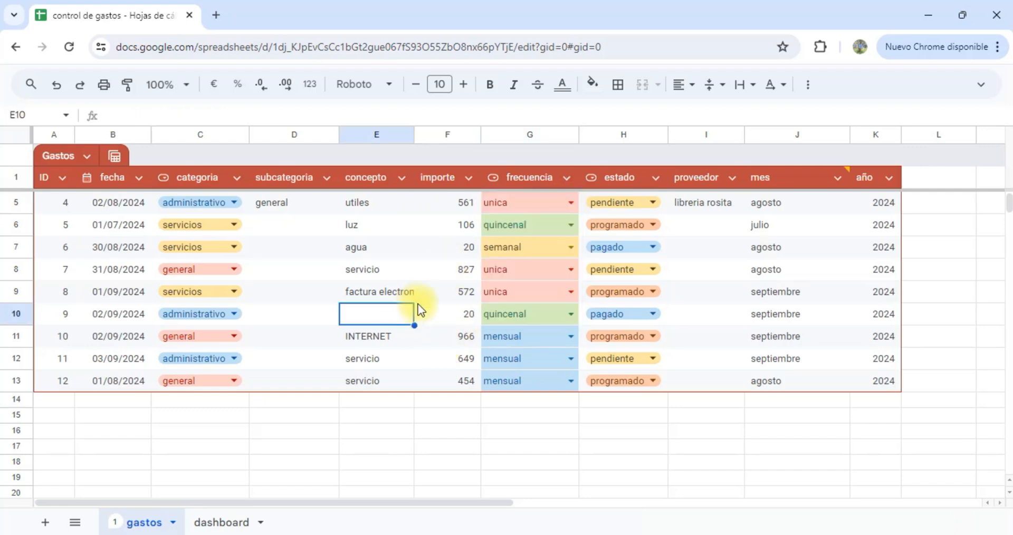
click(641, 209)
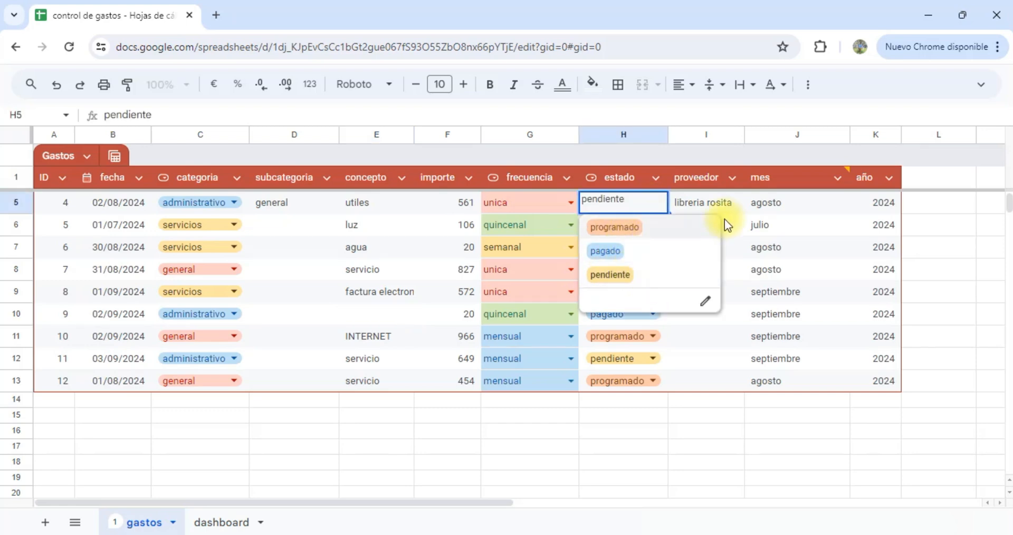
click(720, 206)
Step: Inspect the formulas behind the mes and año columns of the Gastos table
click(784, 207)
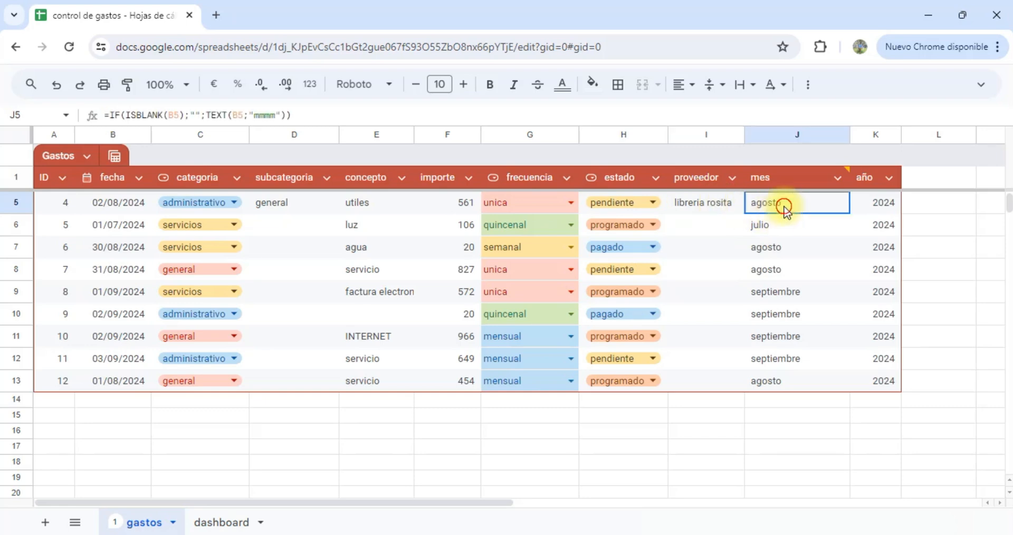
click(484, 109)
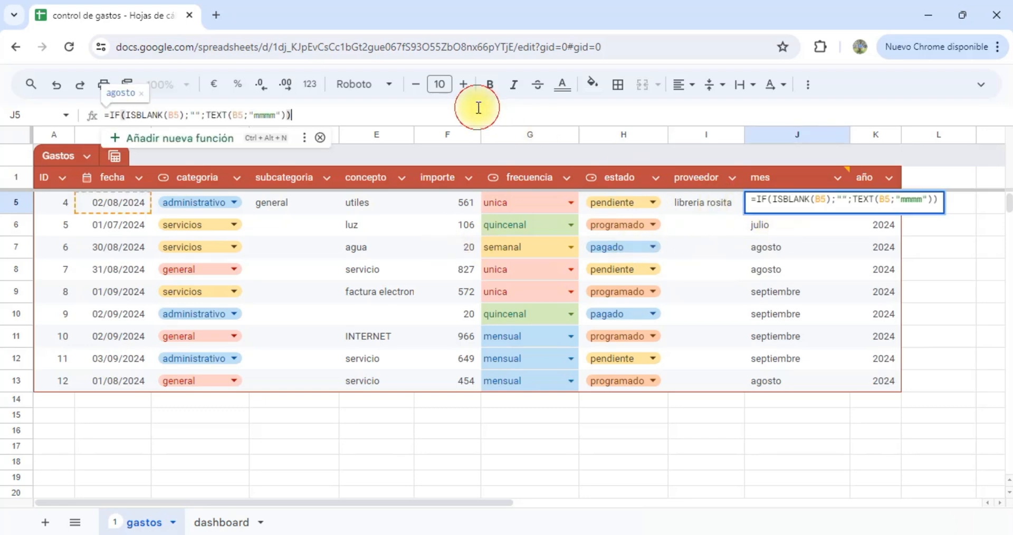
click(876, 268)
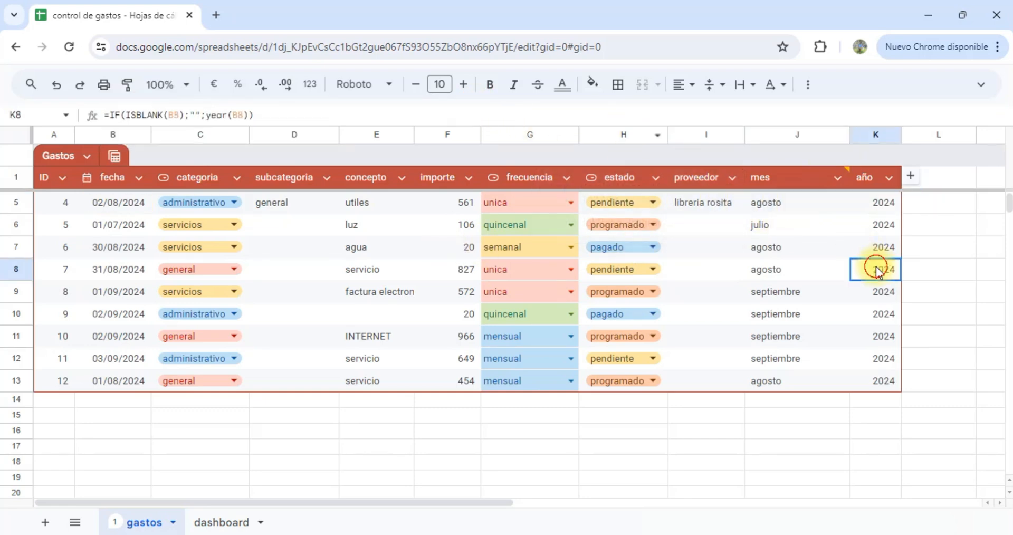
click(555, 124)
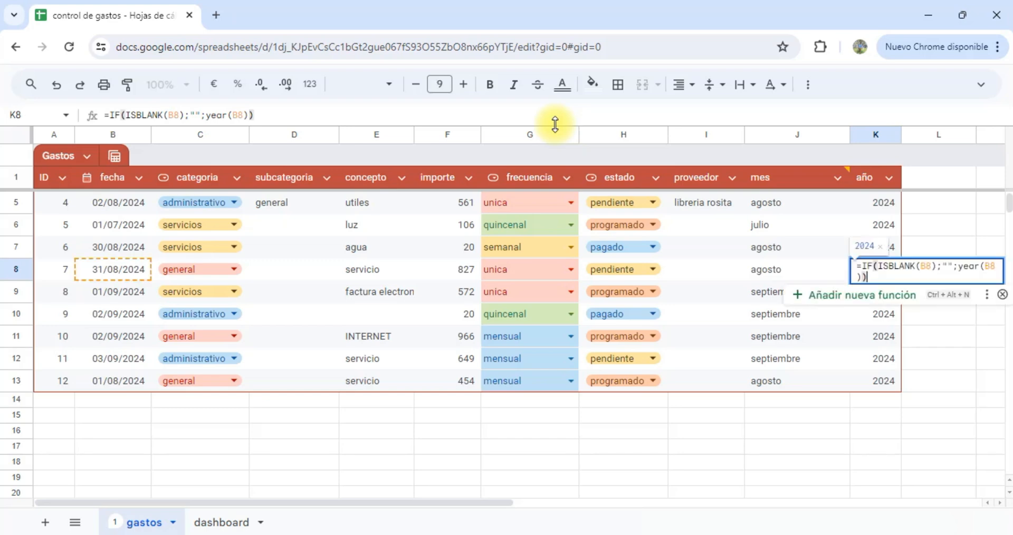
Step: Review the dashboard sheet's category and status charts, the pendiente and programado summaries, and the año filter's values
click(217, 521)
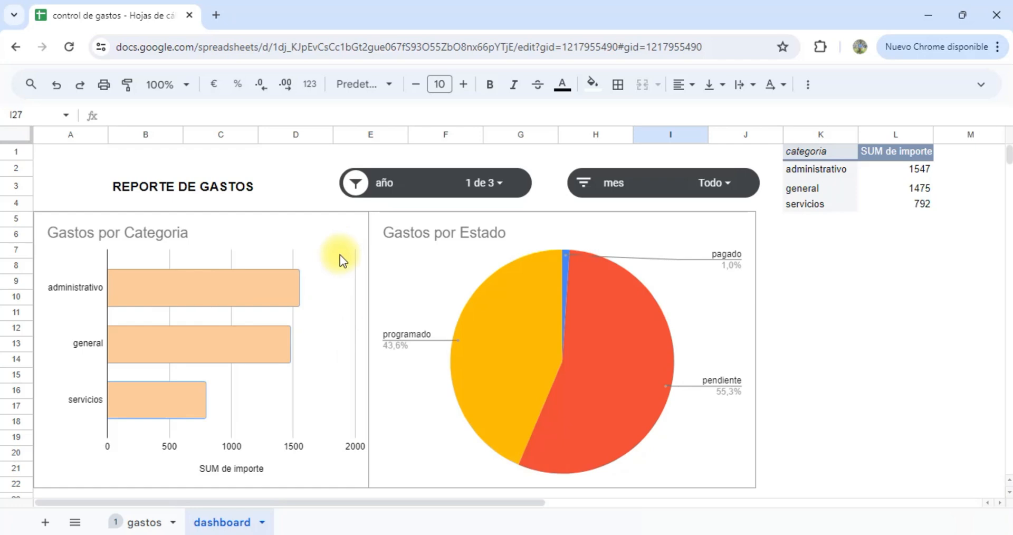
scroll(369, 279, down, 3)
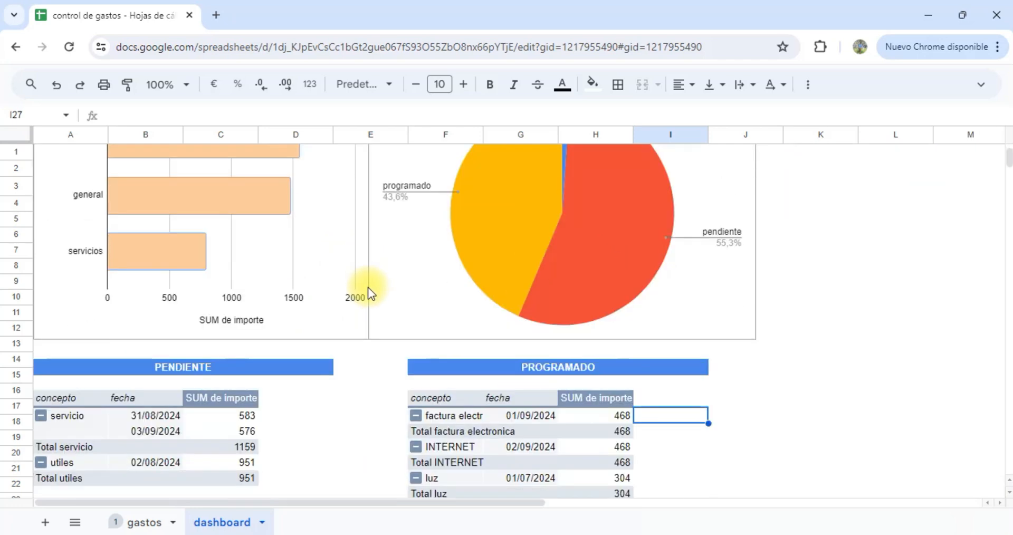
scroll(368, 287, up, 3)
click(235, 234)
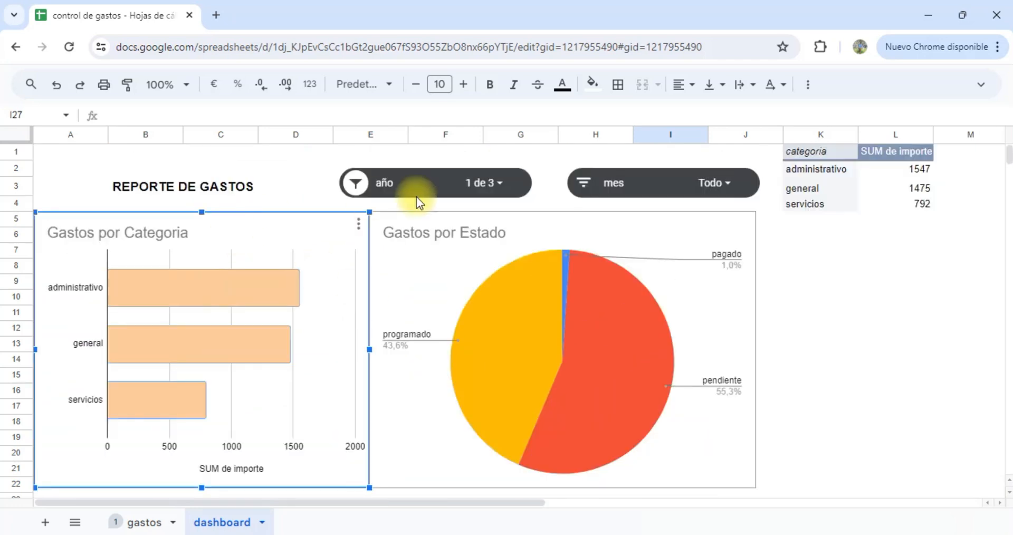
click(567, 217)
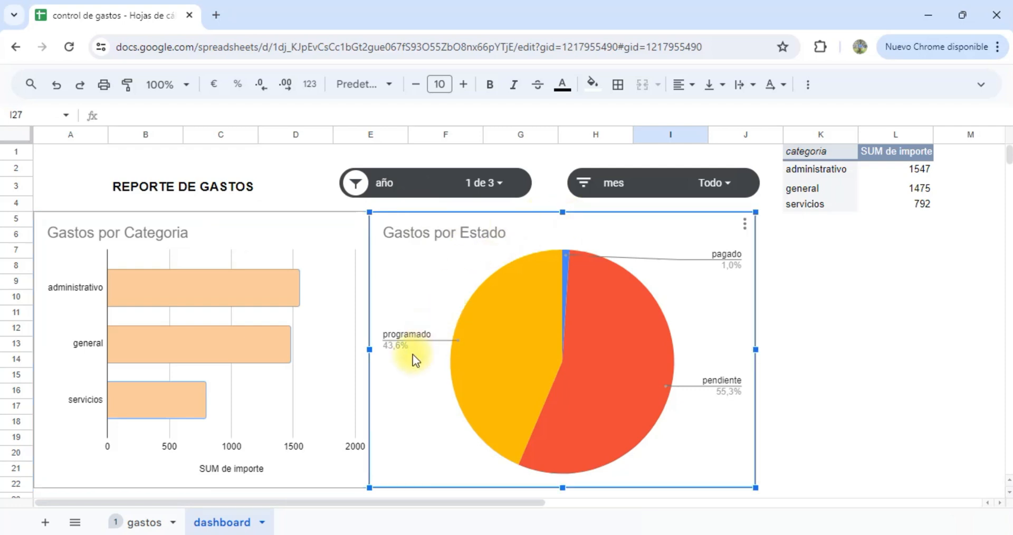
scroll(380, 352, down, 3)
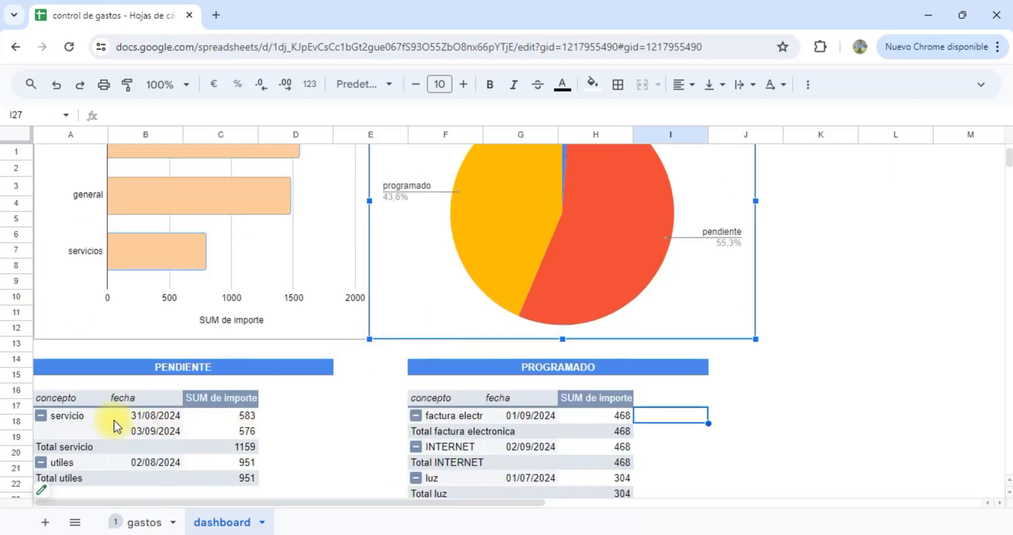
scroll(527, 338, up, 3)
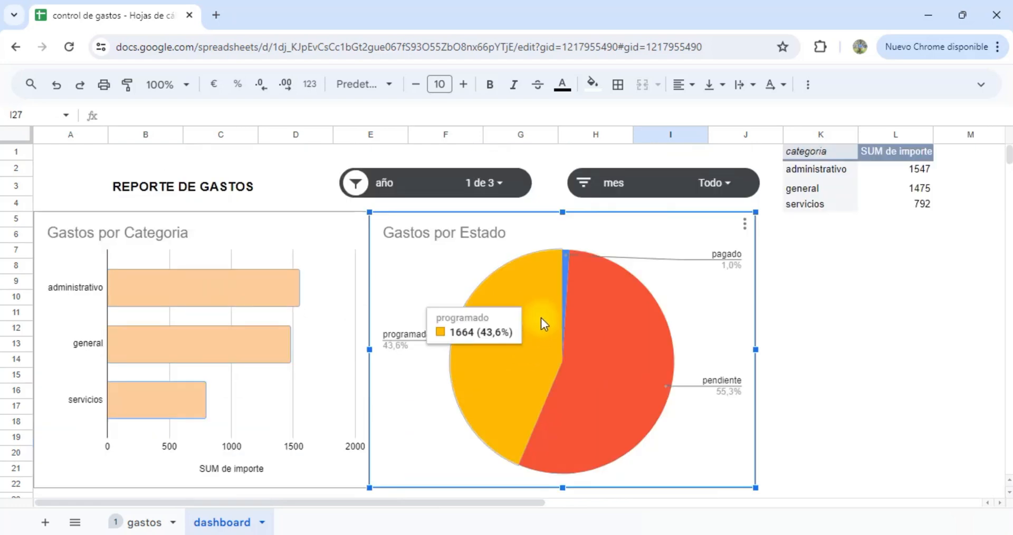
click(493, 185)
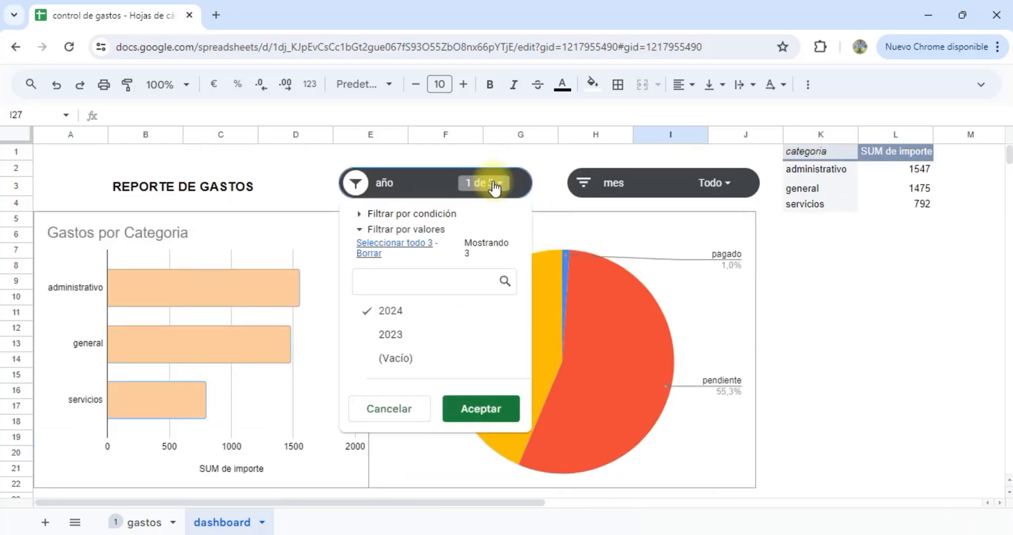
click(493, 185)
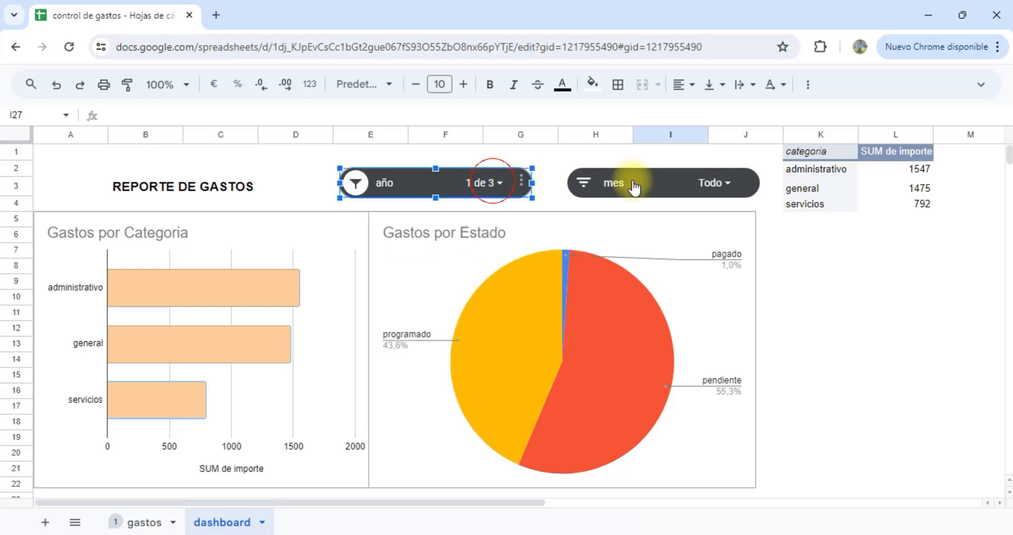
Step: Exclude julio from the dashboard's mes filter
click(718, 183)
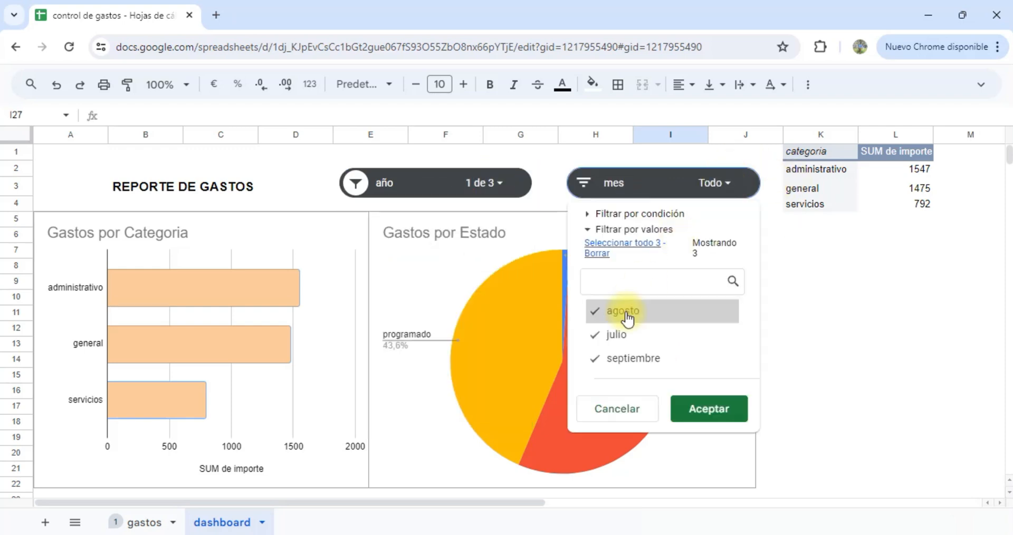
click(593, 336)
click(694, 413)
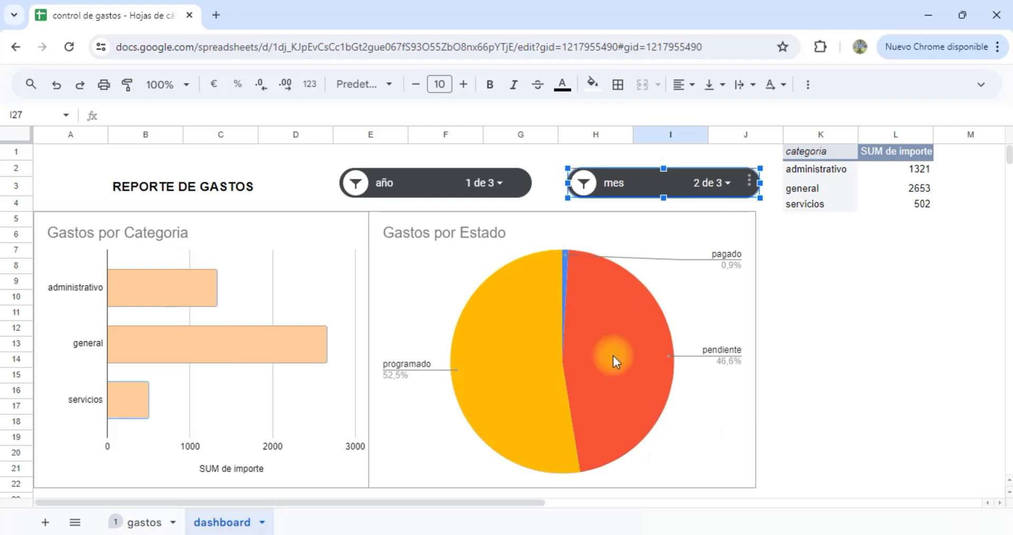
Step: Look over the filtered dashboard and include julio in the mes filter again
scroll(607, 348, down, 3)
scroll(603, 344, up, 3)
click(727, 184)
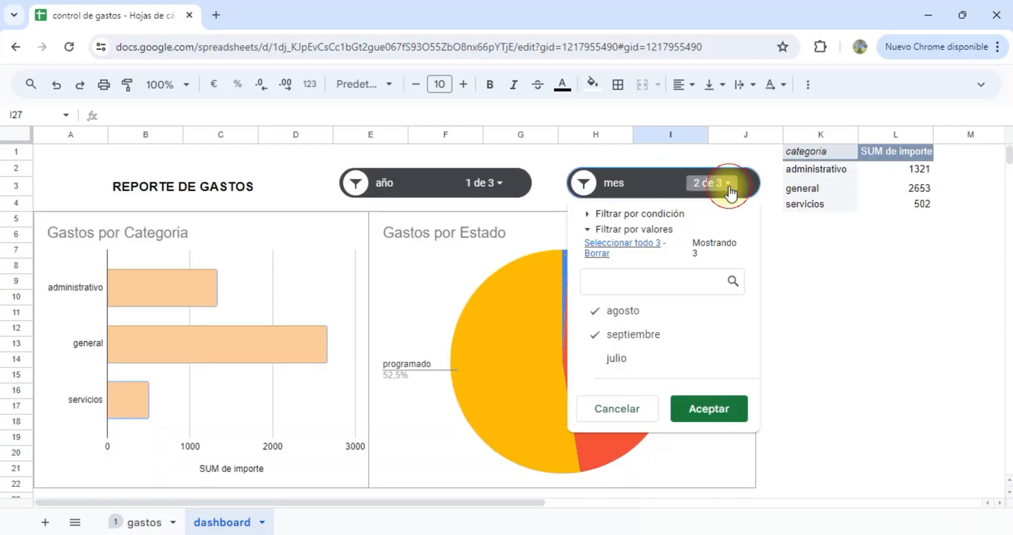
click(614, 358)
click(709, 408)
click(825, 362)
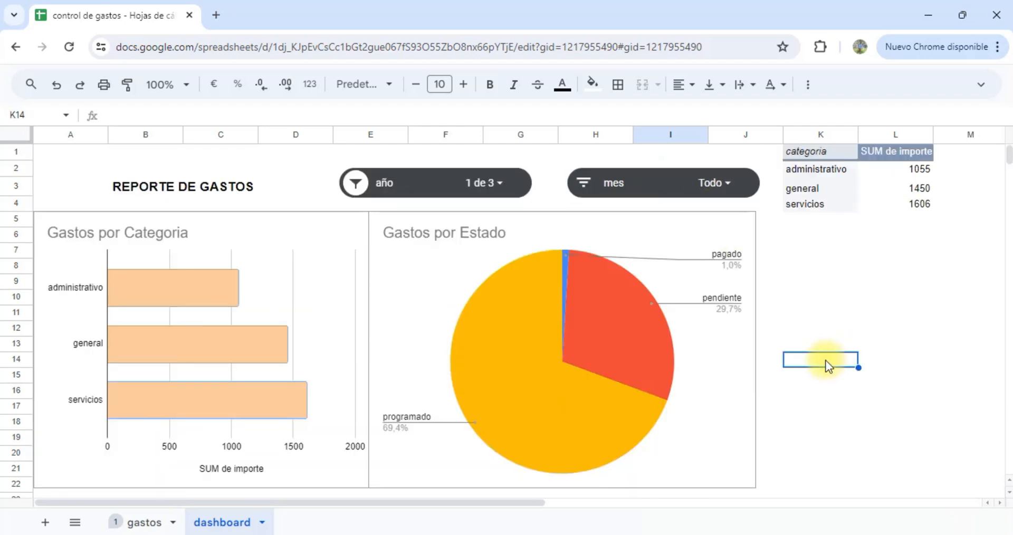
Step: Create a blank spreadsheet from sheets.google.com in a new browser tab and dismiss the prebuilt table suggestions
click(218, 14)
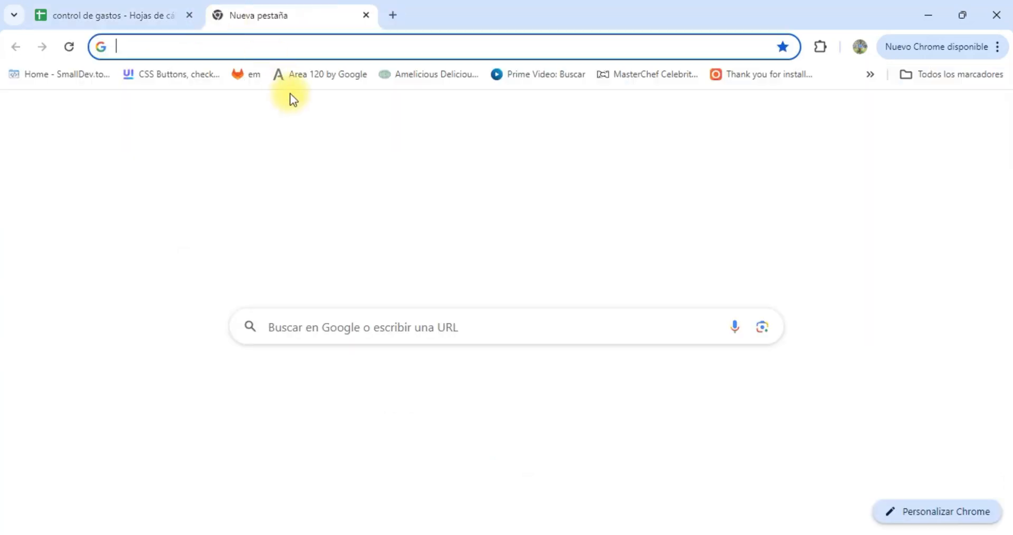
text(shee)
key(Return)
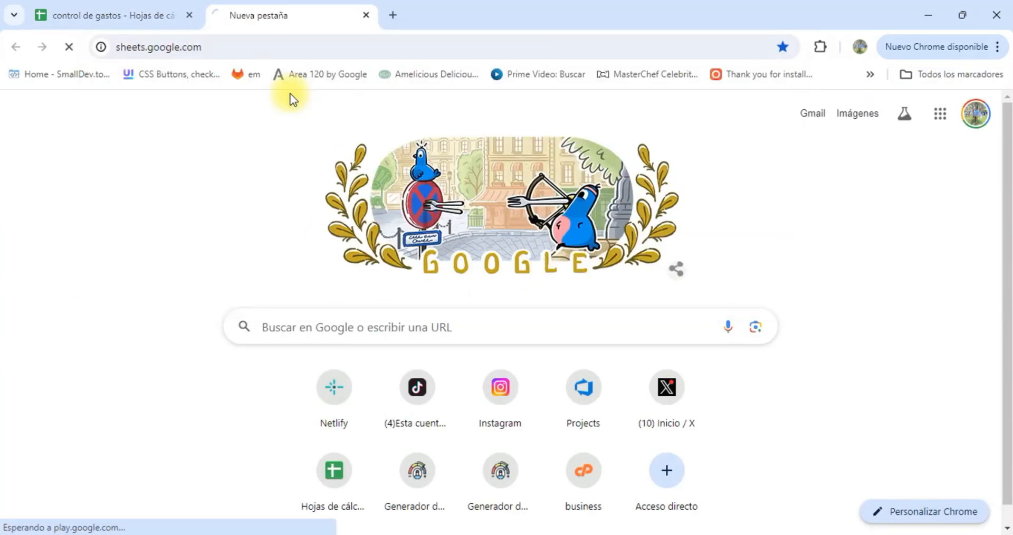
click(223, 199)
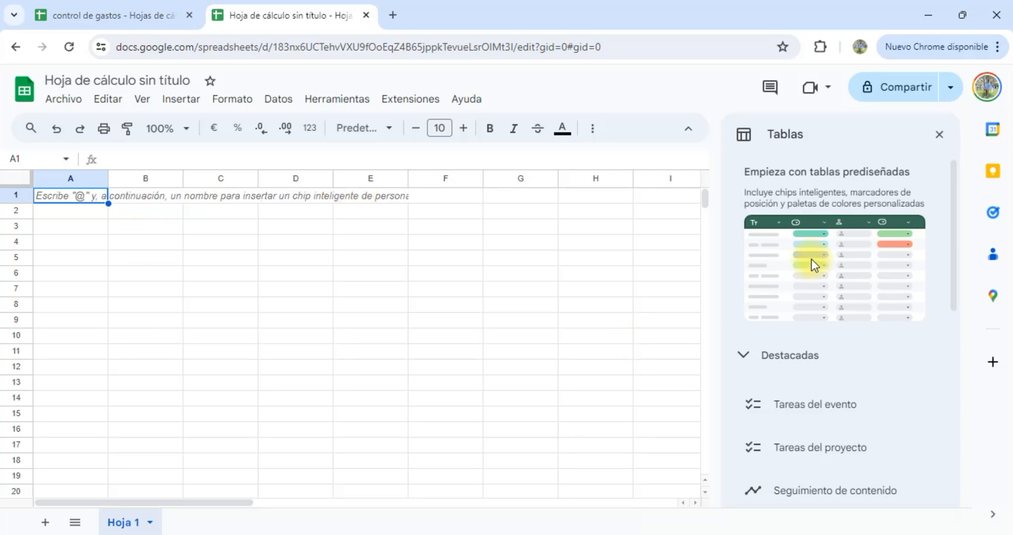
click(939, 134)
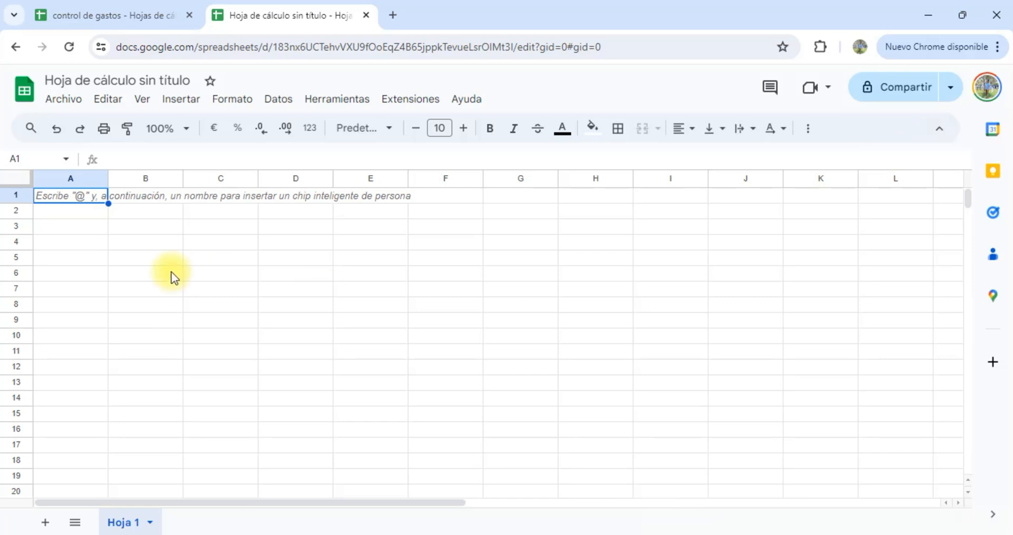
Step: Enter the headers item, fecha, categoria and concepto in cells A1 to D1
text(item)
key(Tab)
text(f)
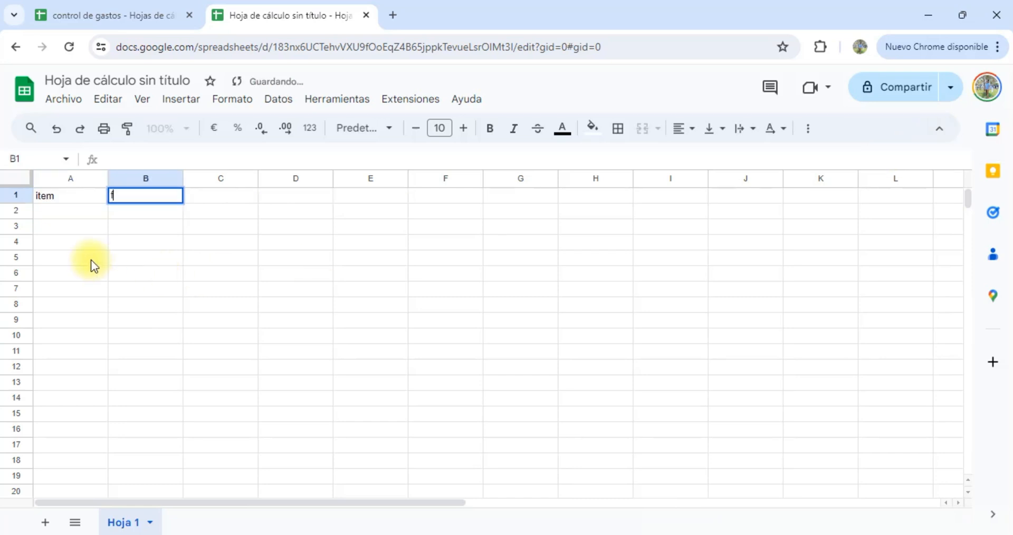
text(echa)
key(Tab)
text(ca)
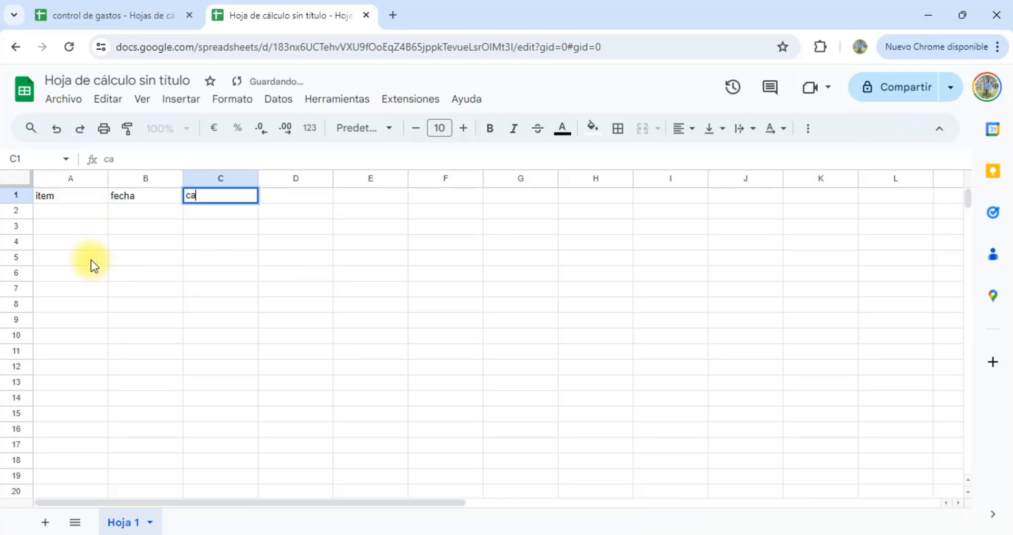
text(tegoria)
key(Tab)
text(concepto)
key(Tab)
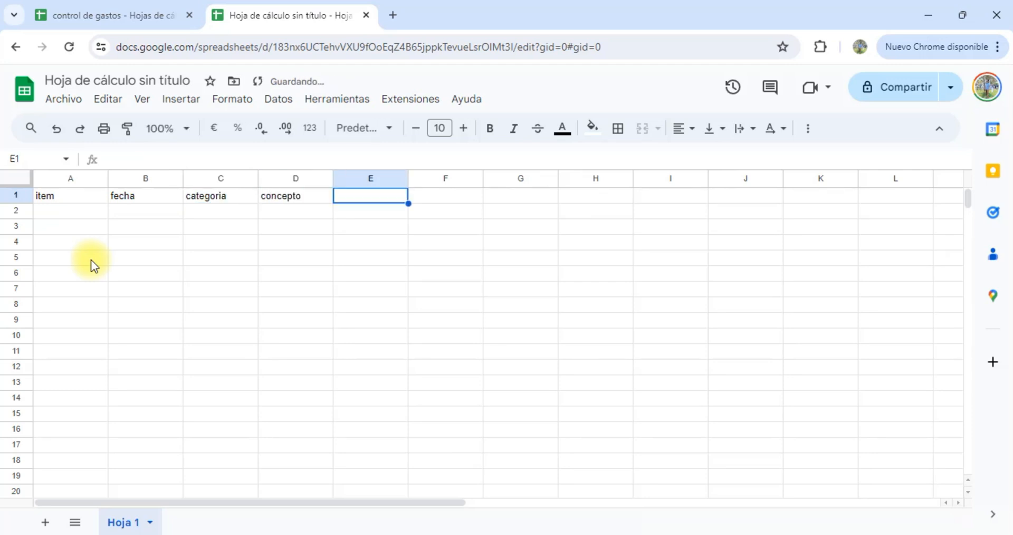
Step: Add the headers importe in E1 and estado in F1
text(importe)
key(Return)
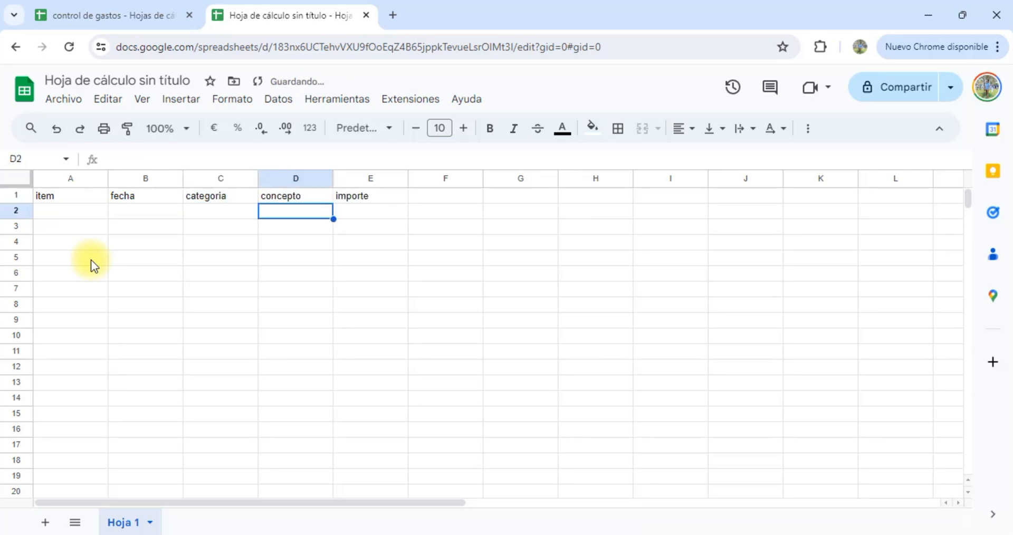
click(444, 192)
text(estado)
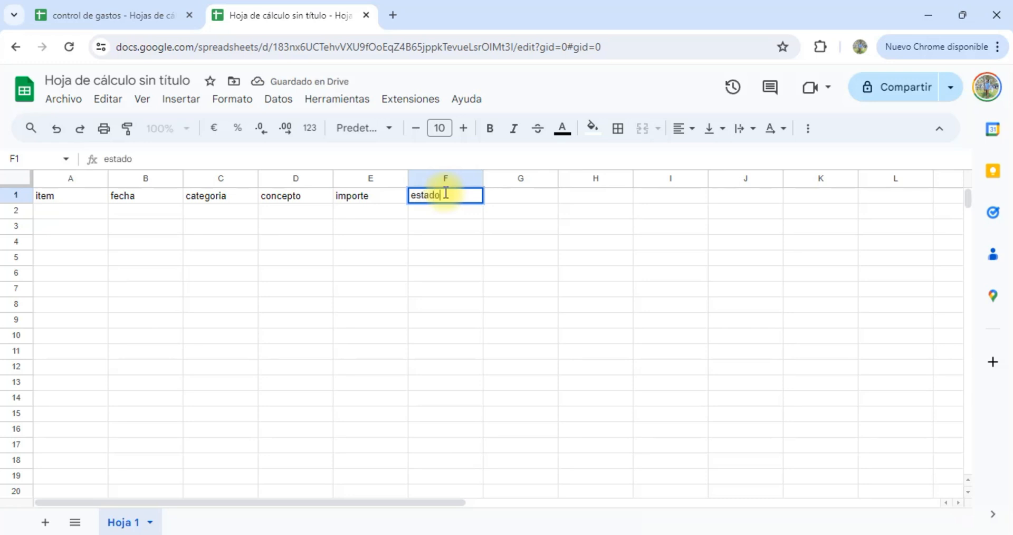
key(Return)
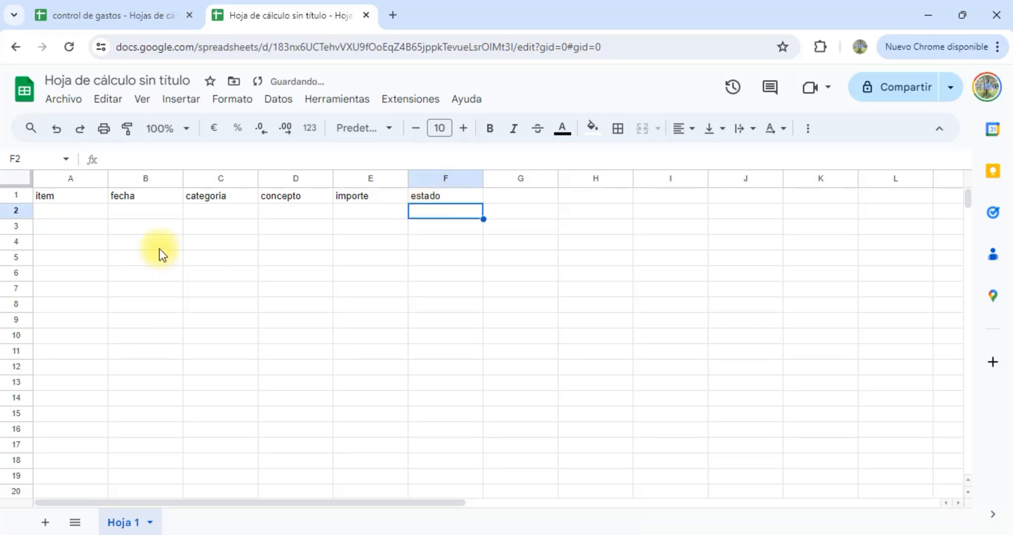
Step: Convert the header range A1:F1 to a table and finish the introductory table tips
drag(76, 193, 445, 201)
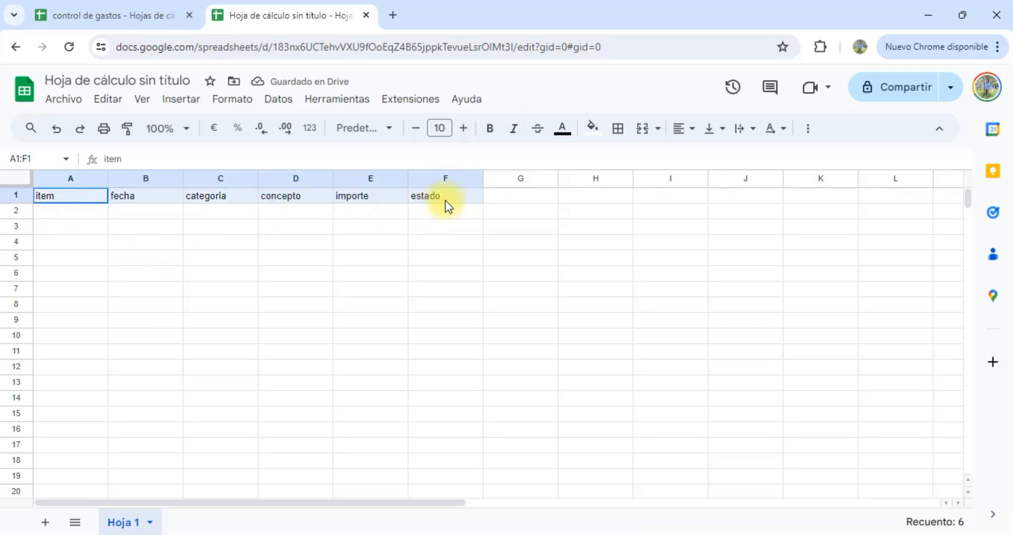
right_click(431, 201)
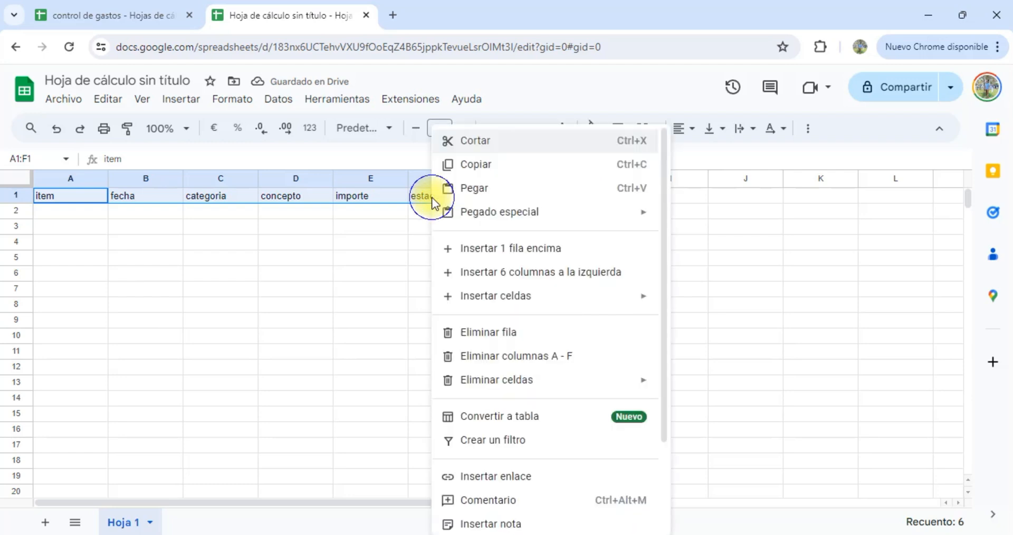
click(538, 416)
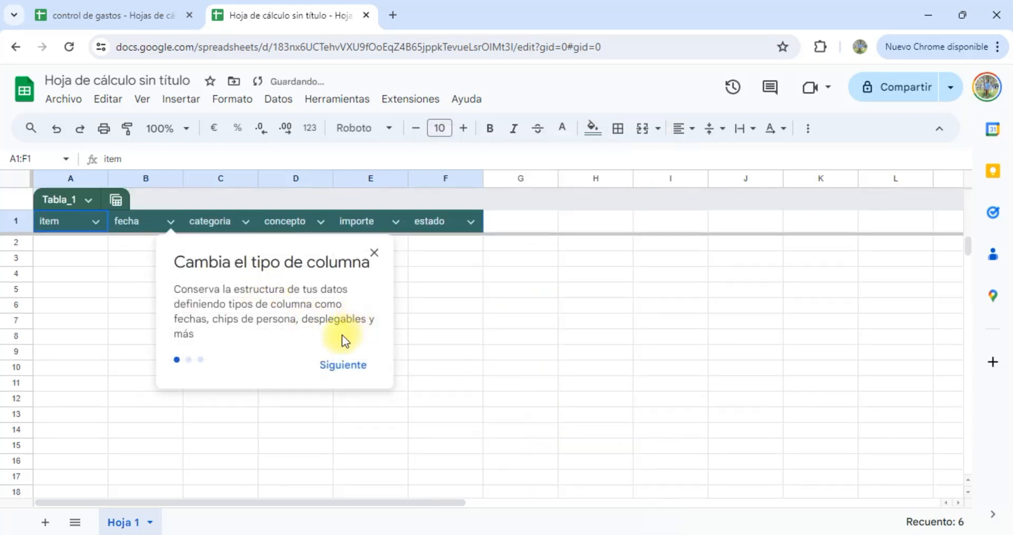
click(339, 366)
click(295, 346)
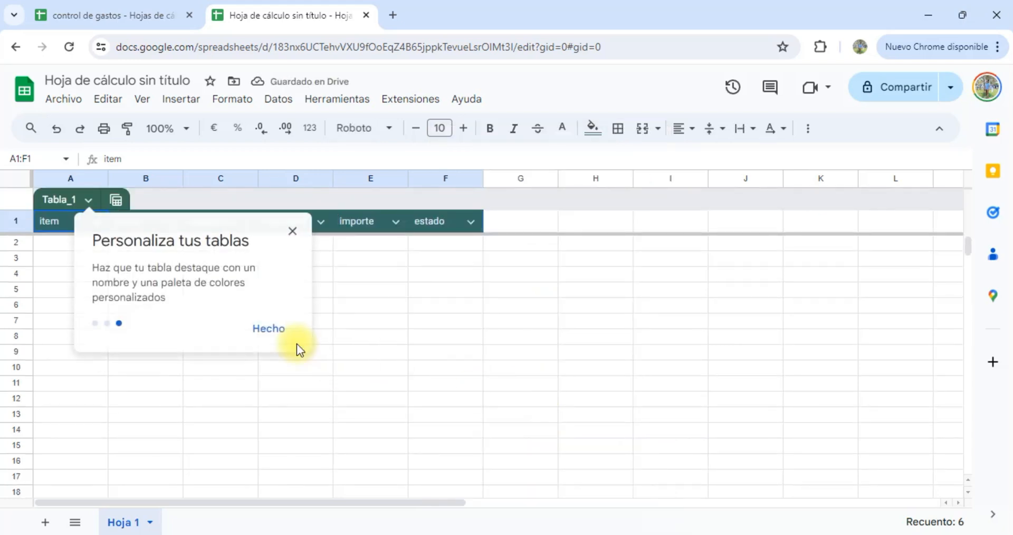
click(266, 329)
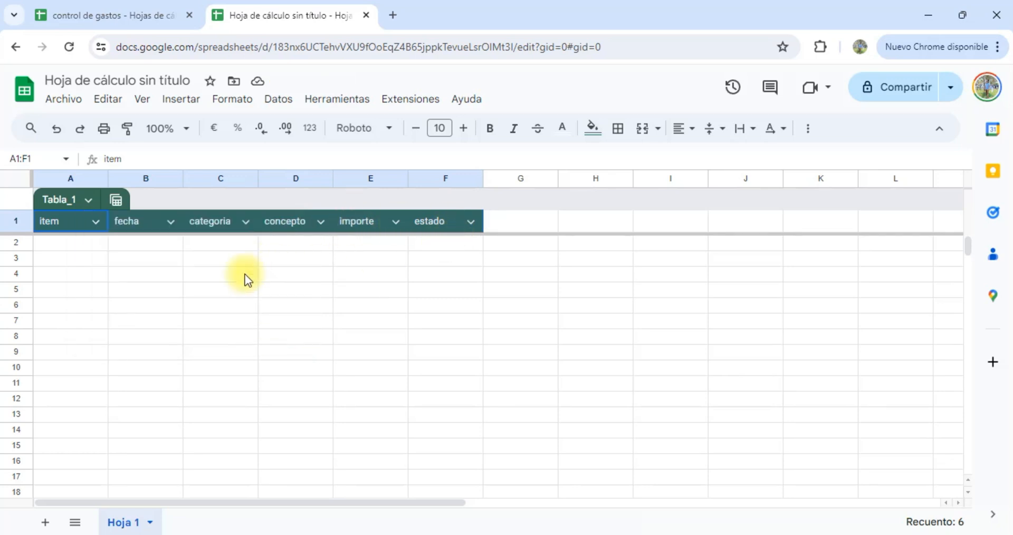
click(86, 246)
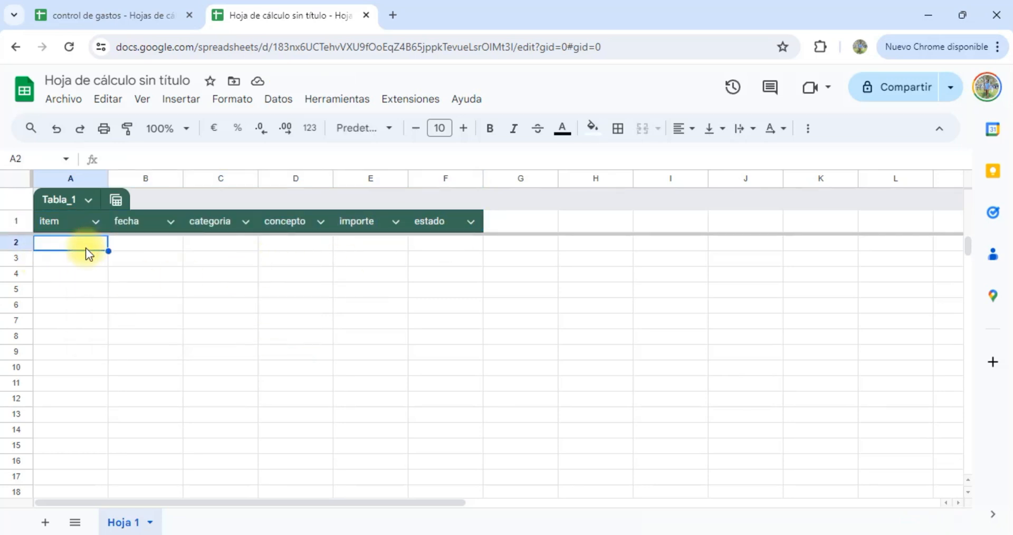
Step: Fill the first table row with item 1, fecha 1/9/24 and categoria general
text(1)
key(Tab)
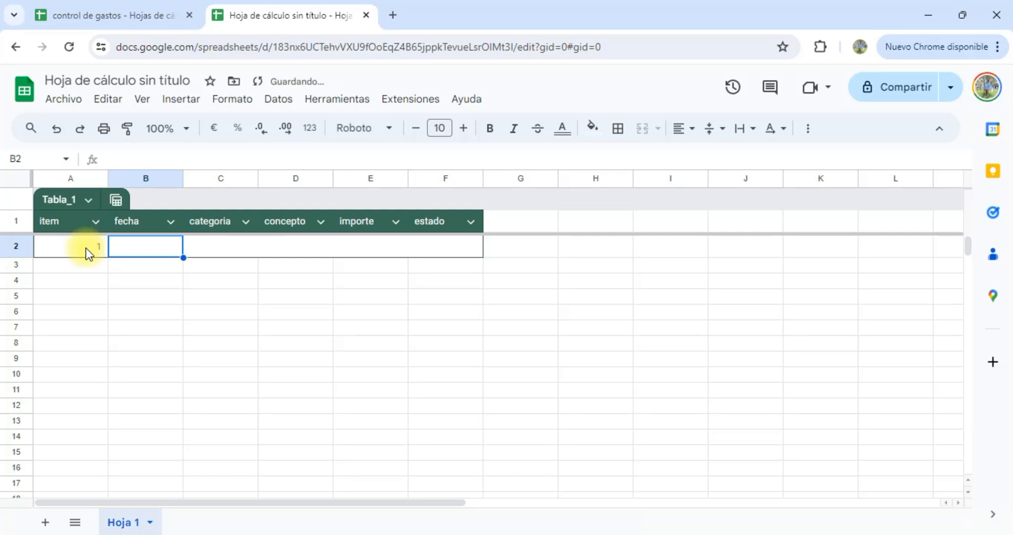
text(1/9/)
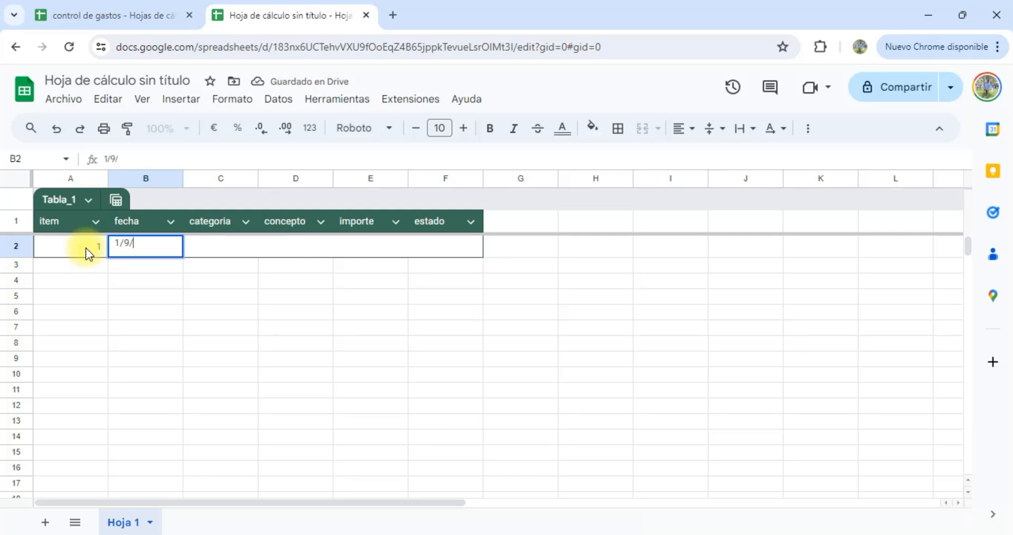
text(24)
key(Tab)
text(general)
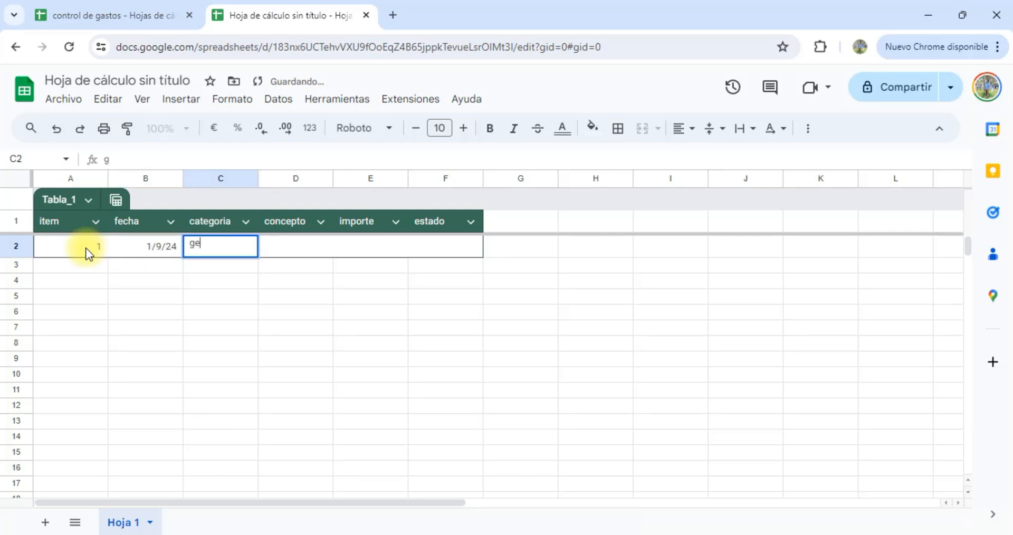
key(Tab)
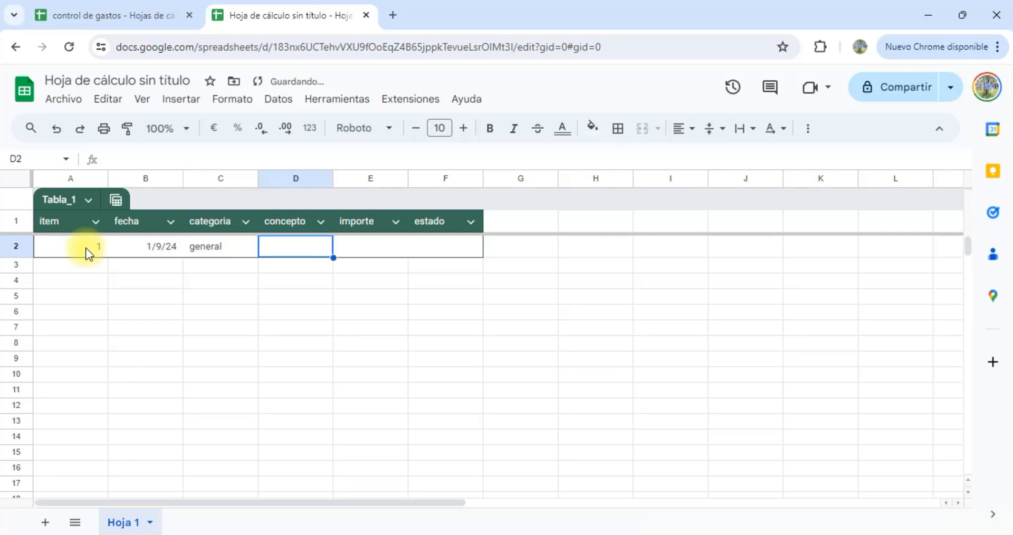
Step: Complete the first table row with concepto luz, importe 100 and estado pagado
text(luz)
key(Tab)
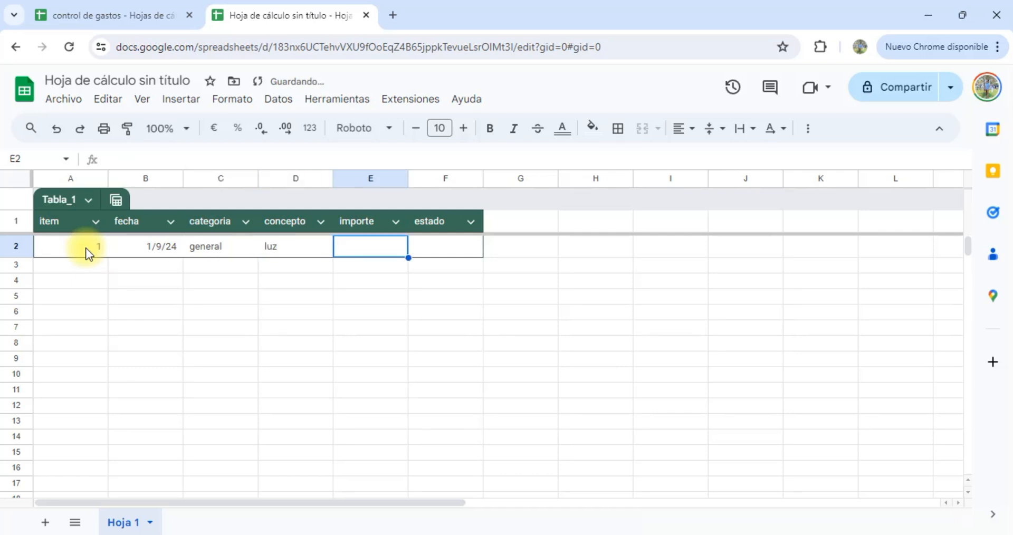
text(100)
key(Tab)
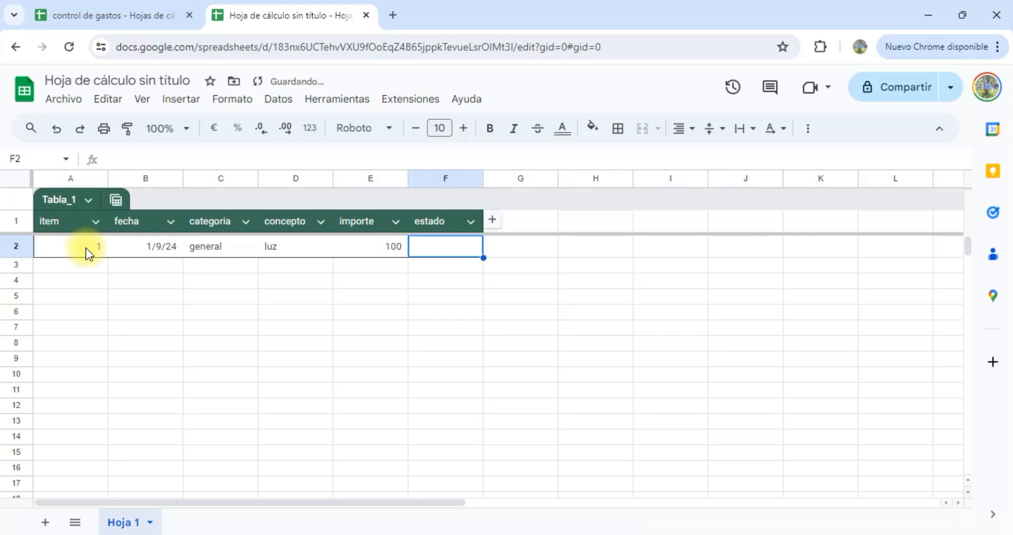
text(pagado)
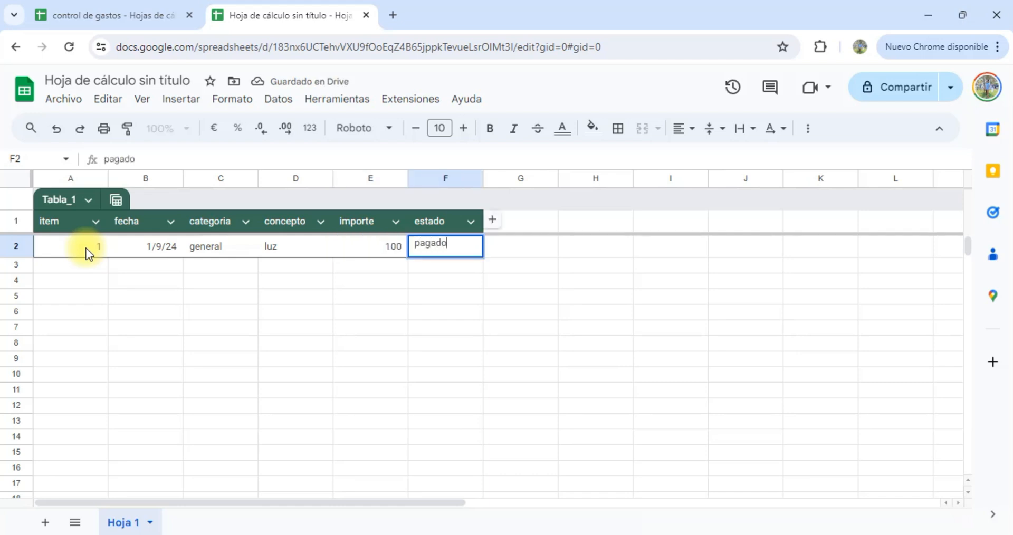
key(Return)
key(Up)
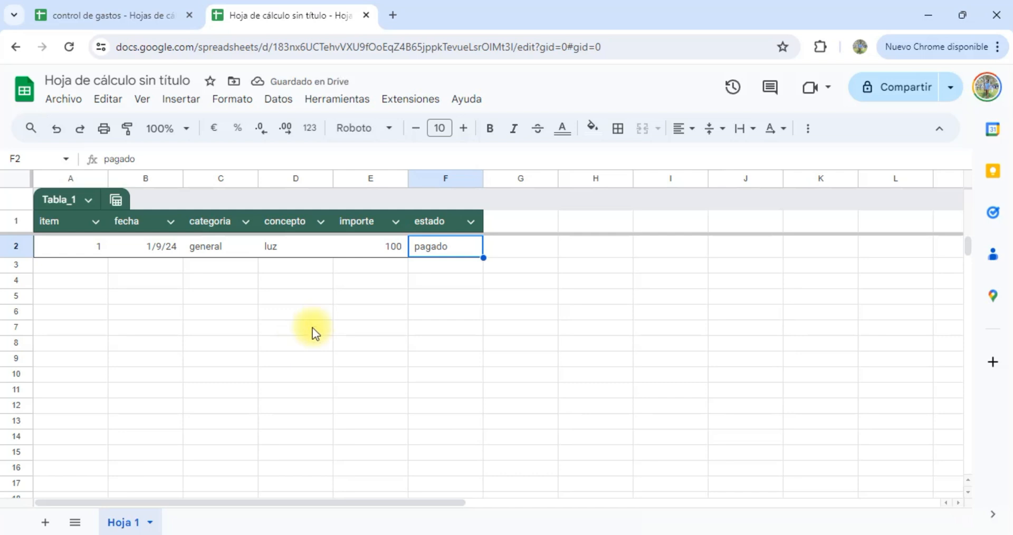
Step: Rename the table as Gastos
click(87, 201)
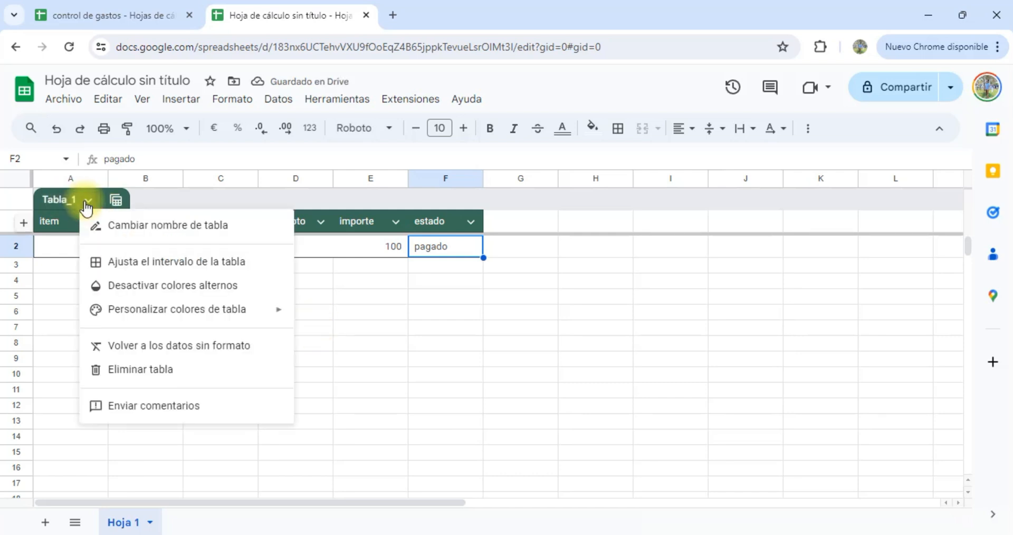
click(140, 226)
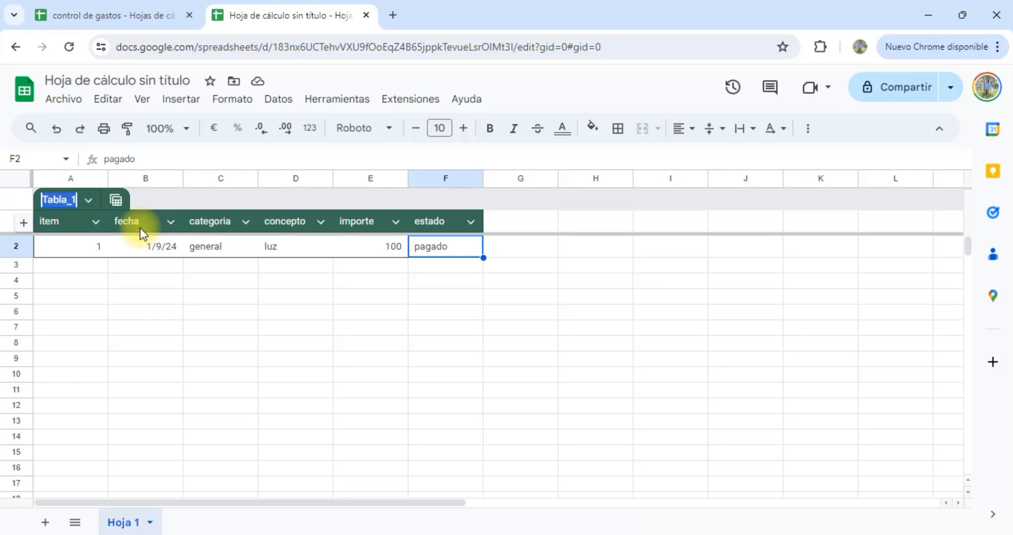
text(Gastos)
key(Return)
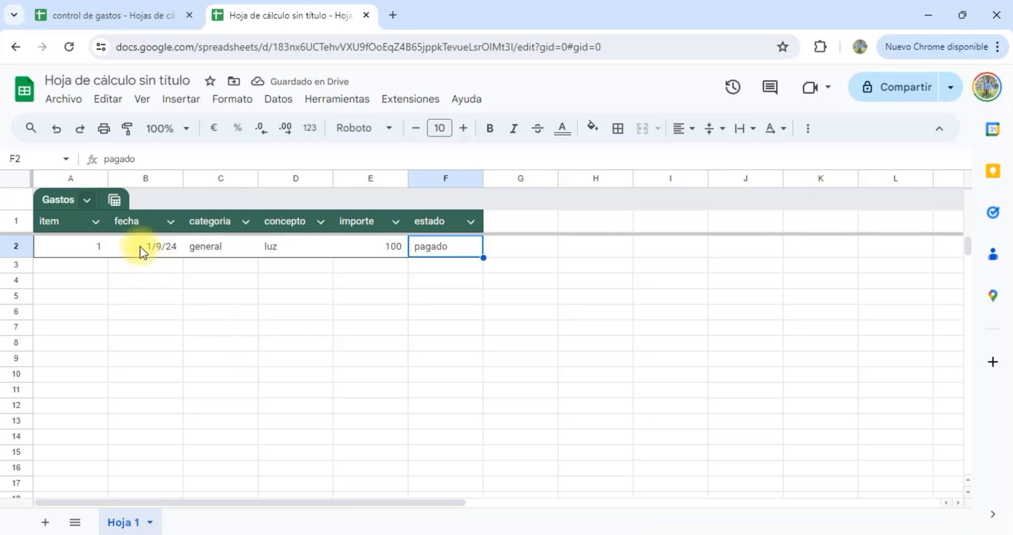
Step: Review which columns the Gastos table can be grouped by in a grouped view
click(115, 201)
mouse_move(255, 230)
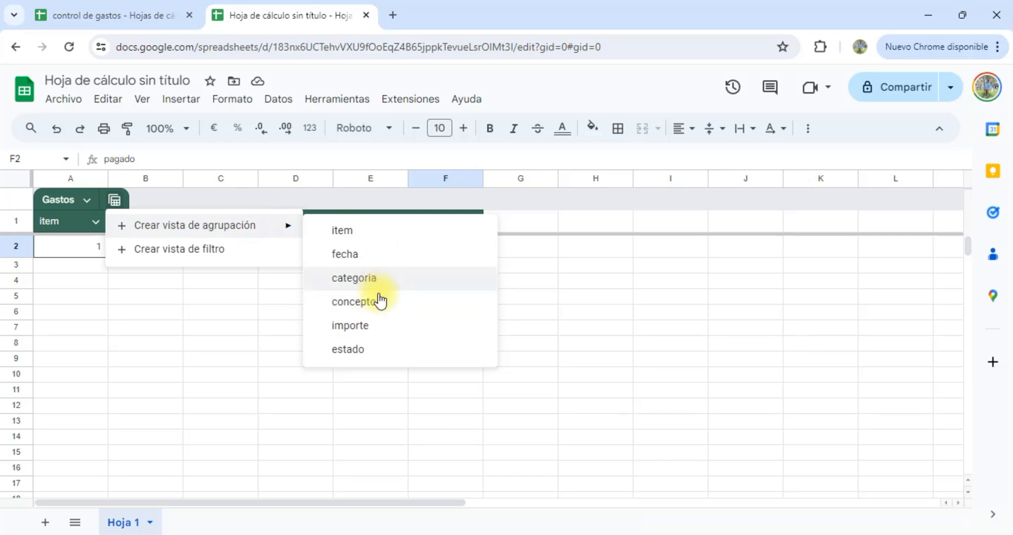
click(183, 341)
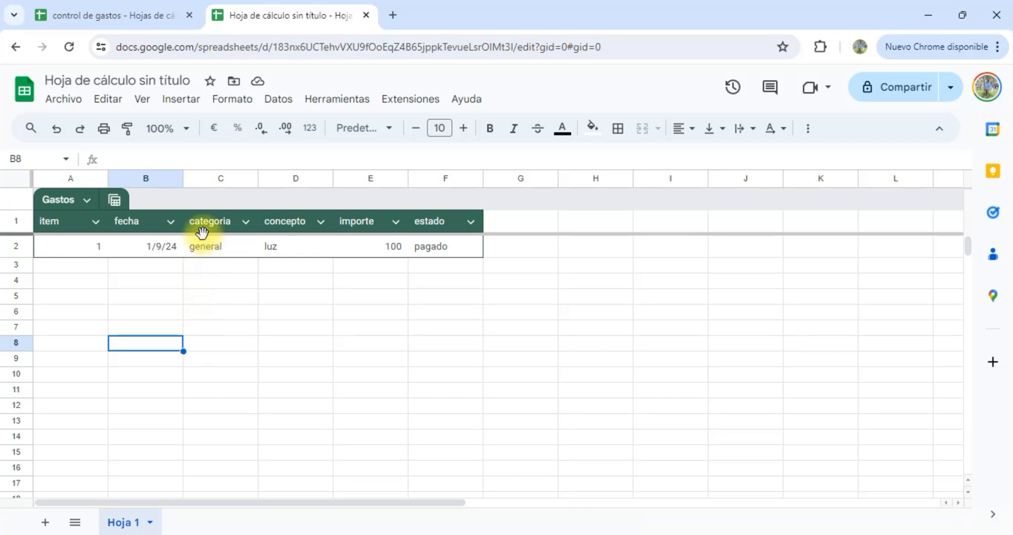
Step: Check the column types offered for fecha and set the date in B2 to 13/9/24 with the calendar picker
click(172, 222)
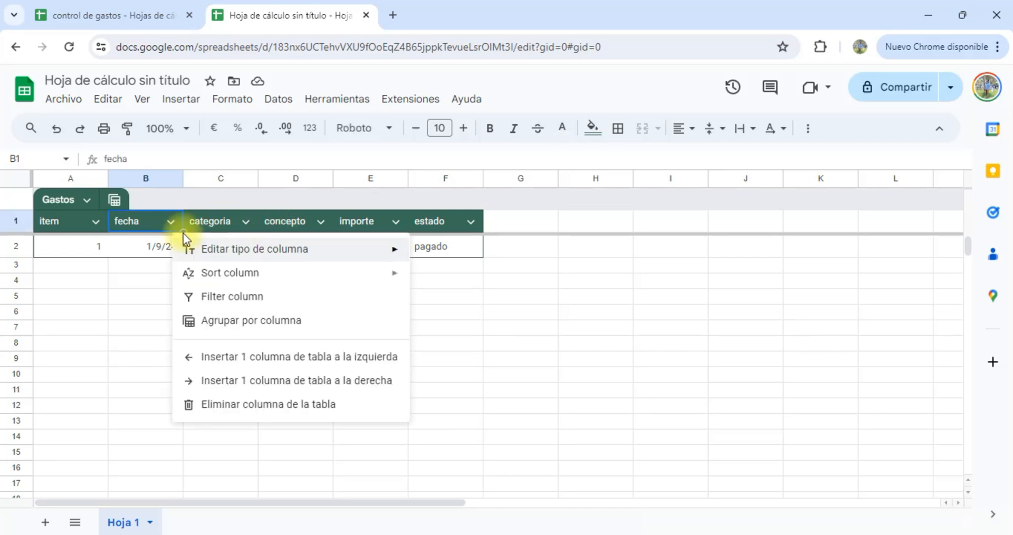
mouse_move(293, 252)
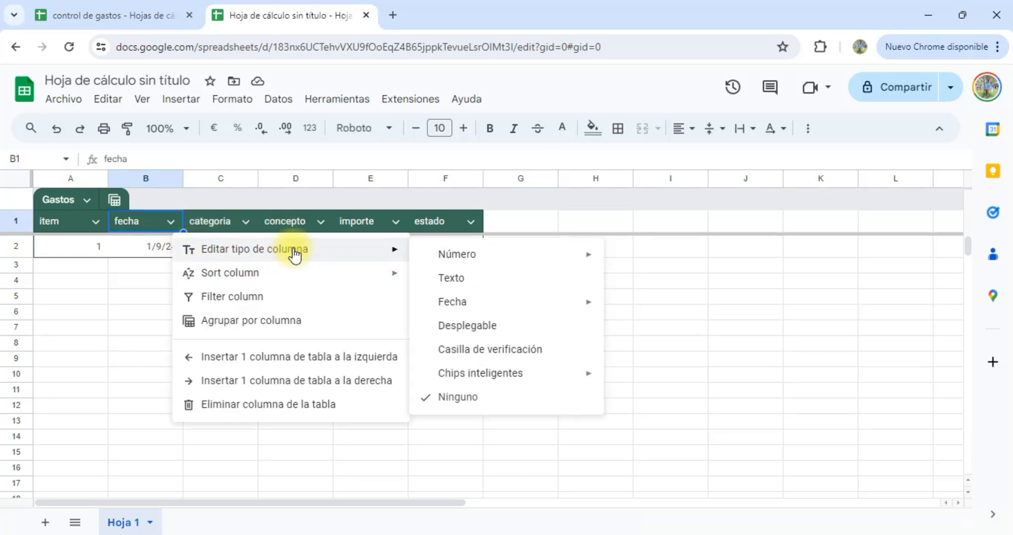
click(136, 248)
double_click(140, 247)
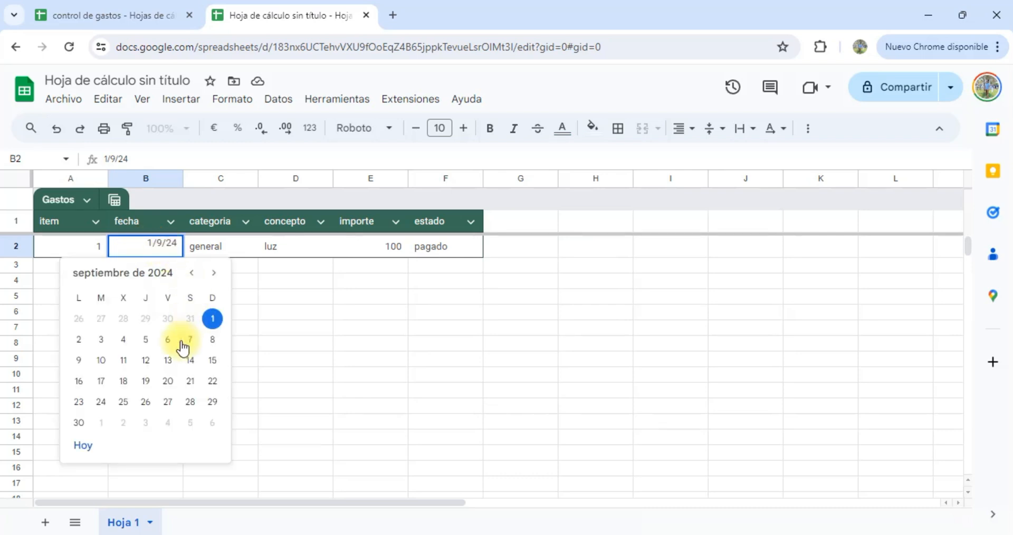
click(168, 360)
Step: Change the categoria column's type to Desplegable (dropdown)
click(240, 243)
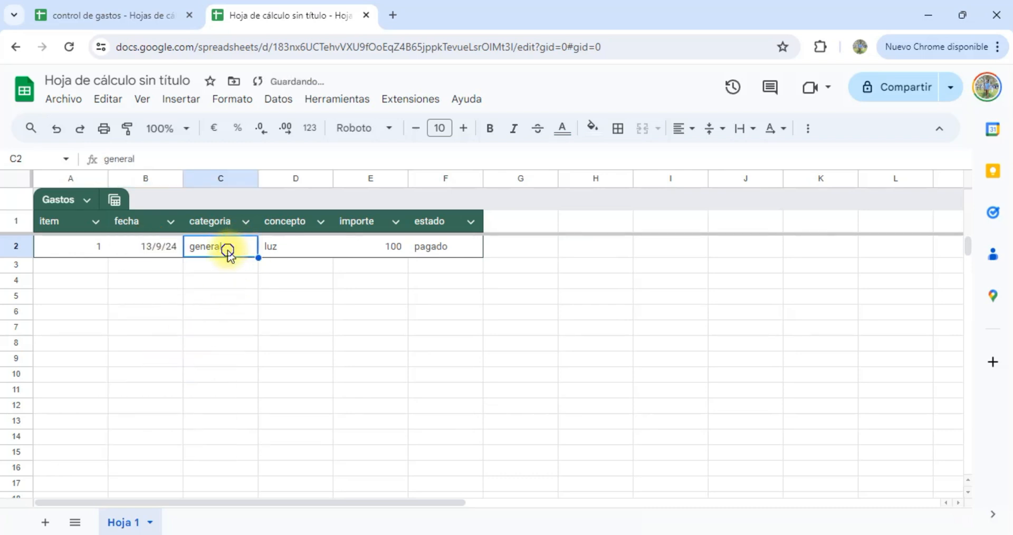
right_click(227, 252)
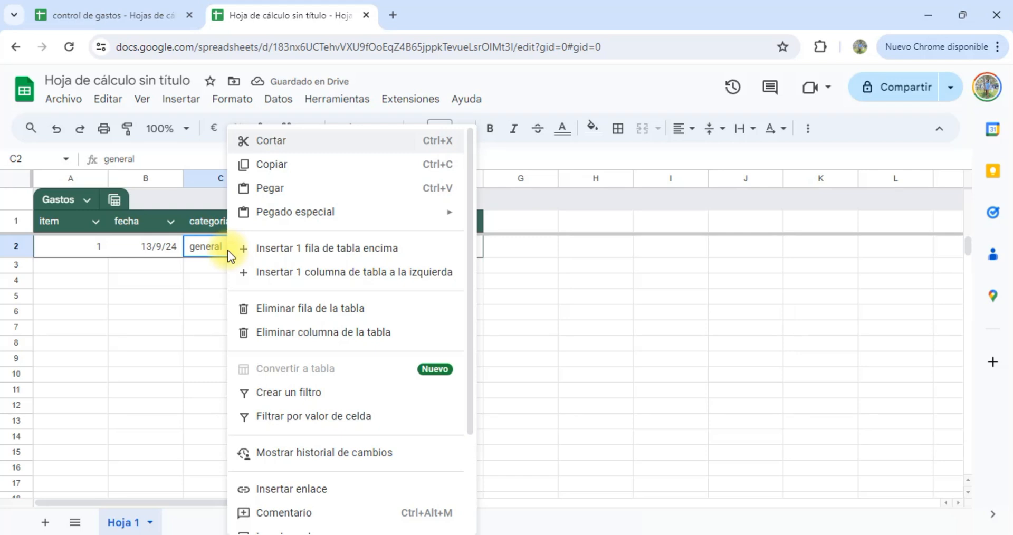
click(211, 251)
click(245, 222)
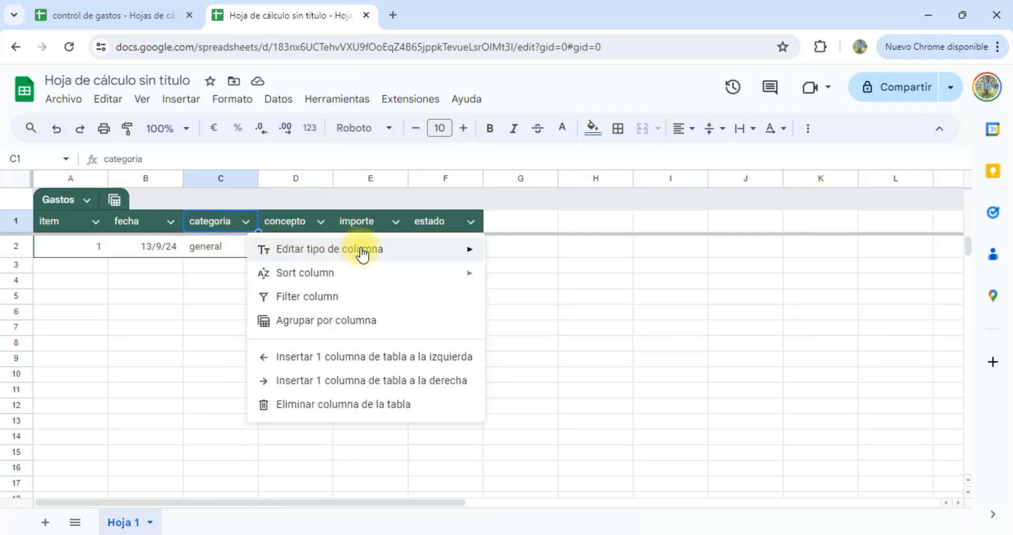
mouse_move(362, 253)
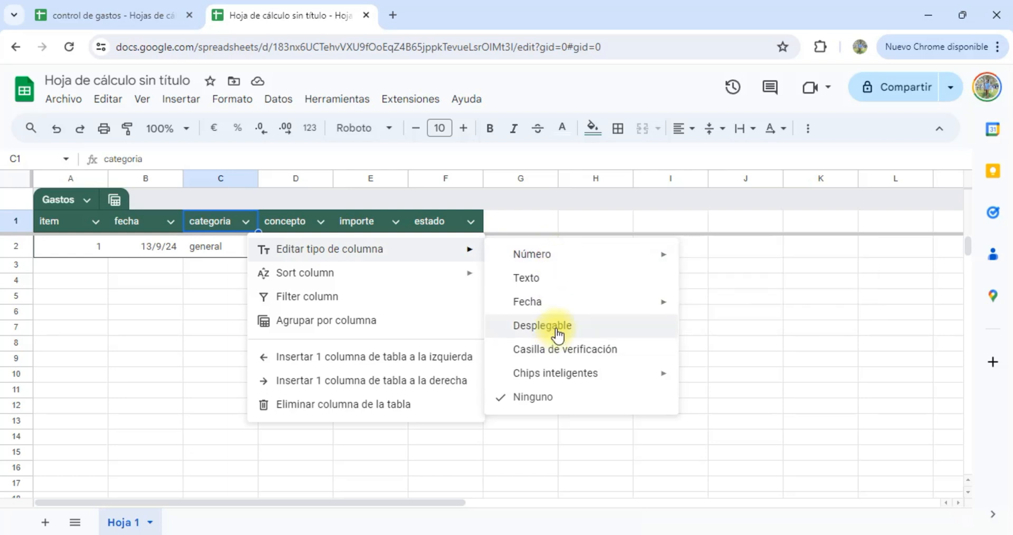
click(557, 331)
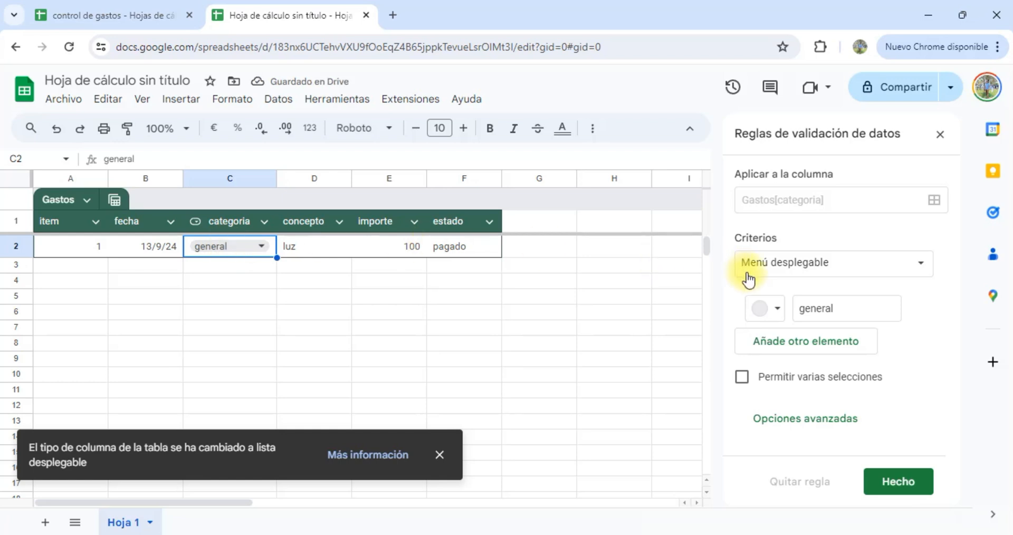
Step: Add the option servicios to the categoria dropdown, coloring general light orange and servicios light yellow
click(807, 342)
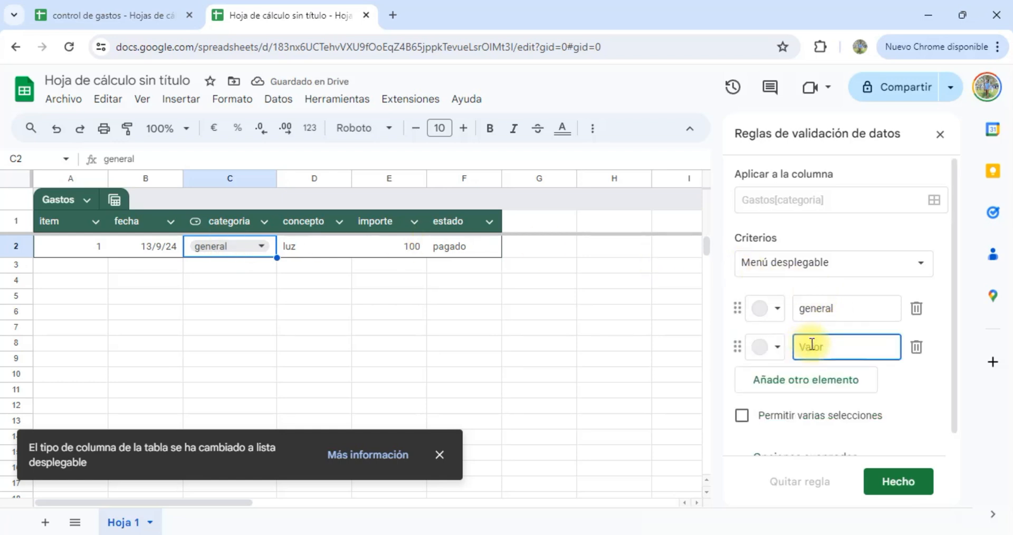
text(servicios)
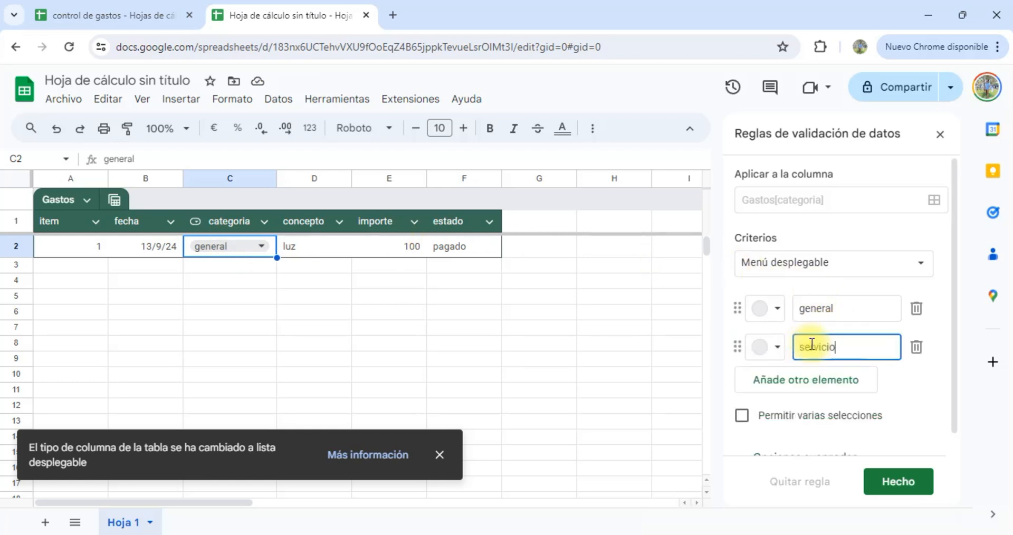
click(777, 309)
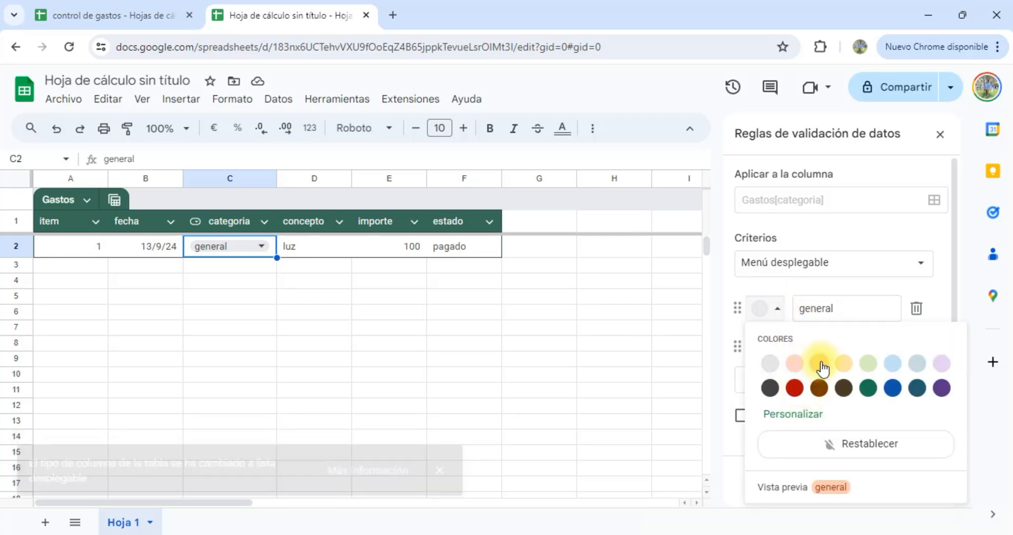
click(770, 363)
click(780, 347)
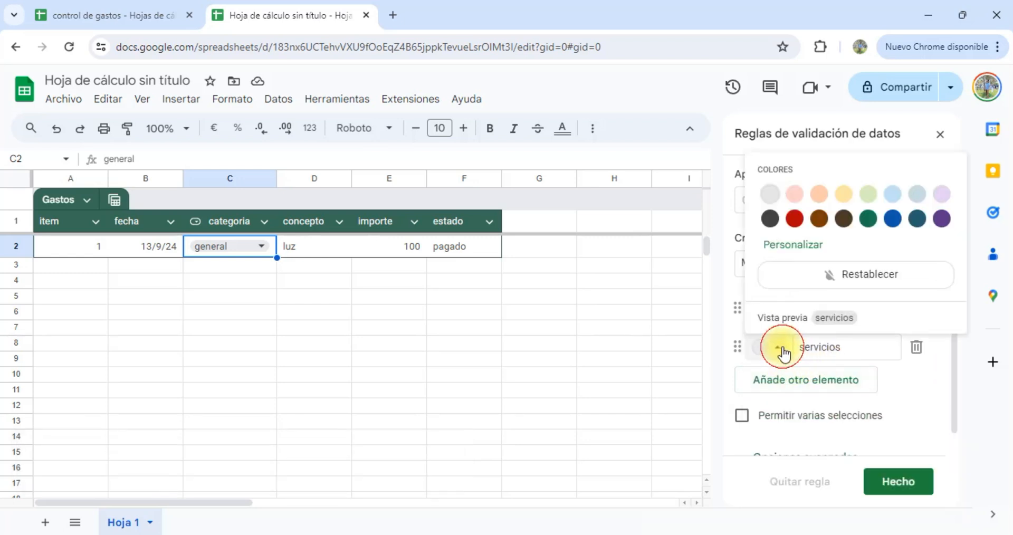
click(843, 194)
Step: Start a second expense in row 3 with item 2 and fecha 13/2/24
click(83, 265)
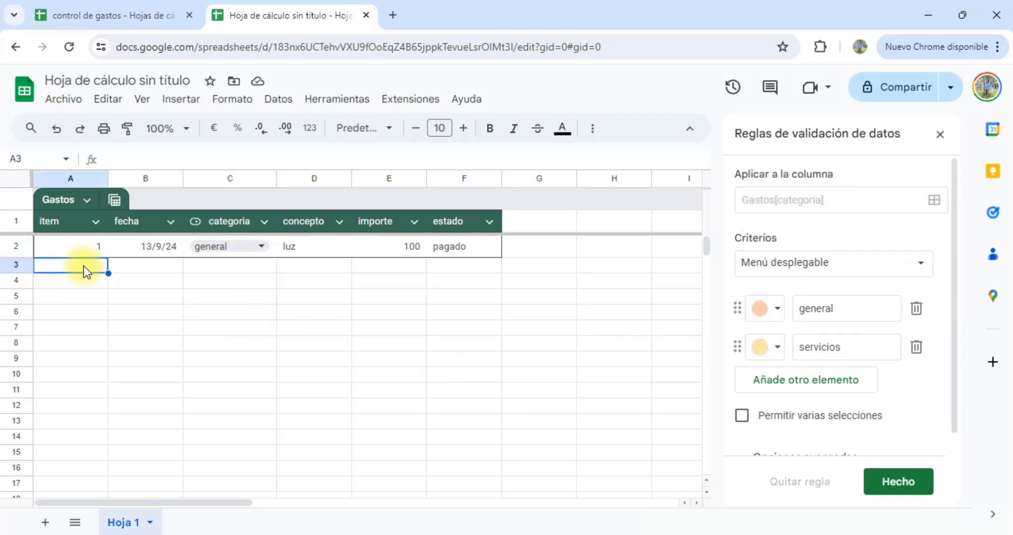
text(2)
key(Tab)
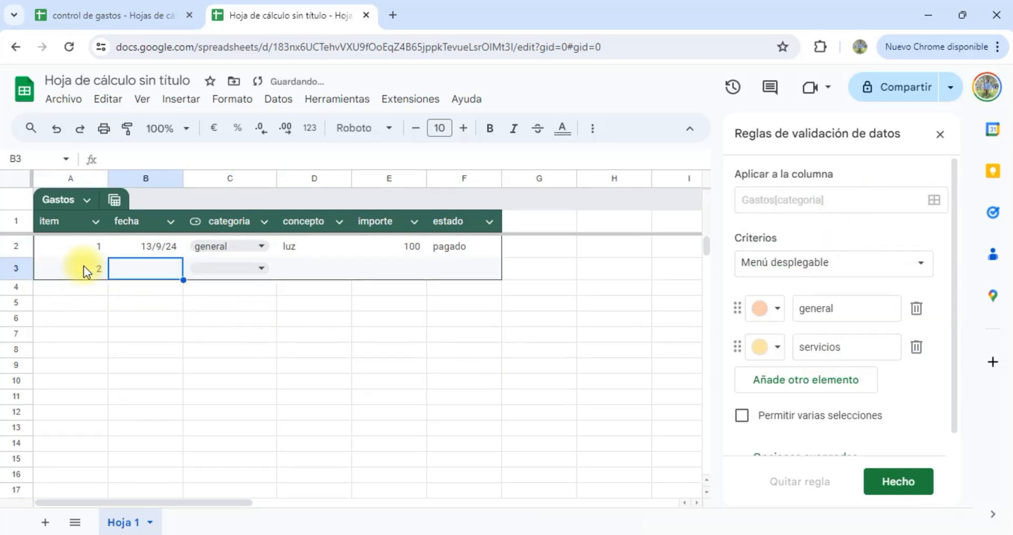
text(13/2)
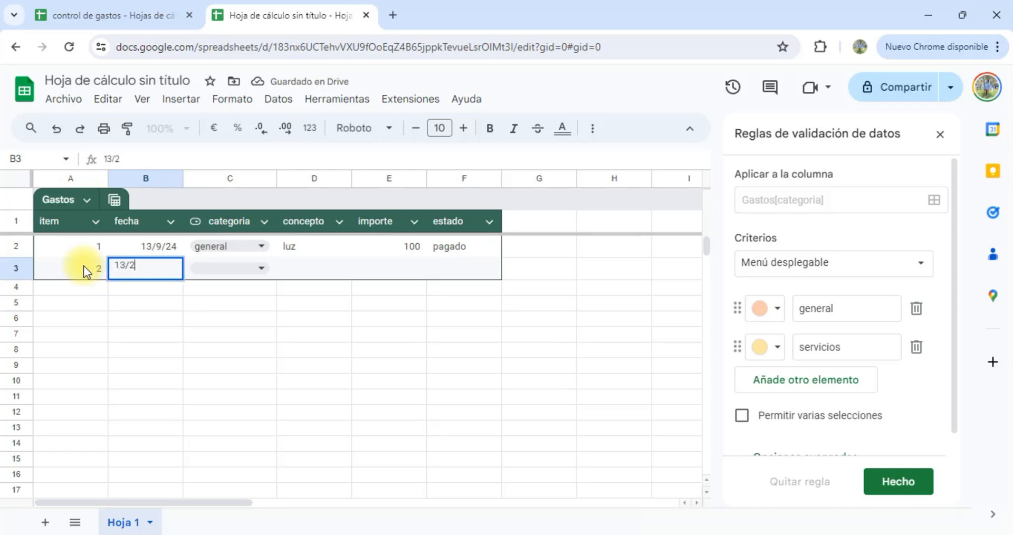
text(/24)
key(Tab)
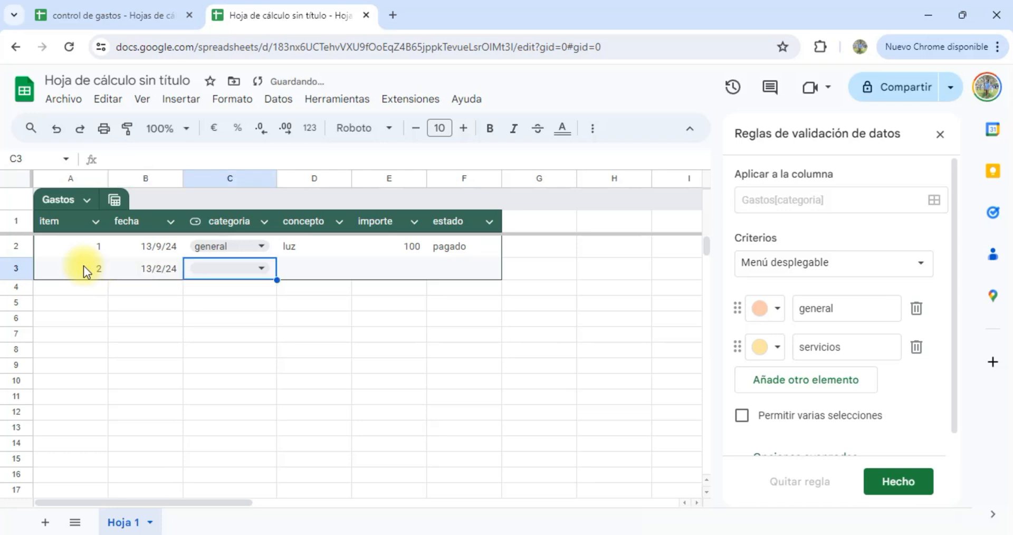
Step: Save the categoria dropdown rule and choose servicios as the category in C3
click(257, 266)
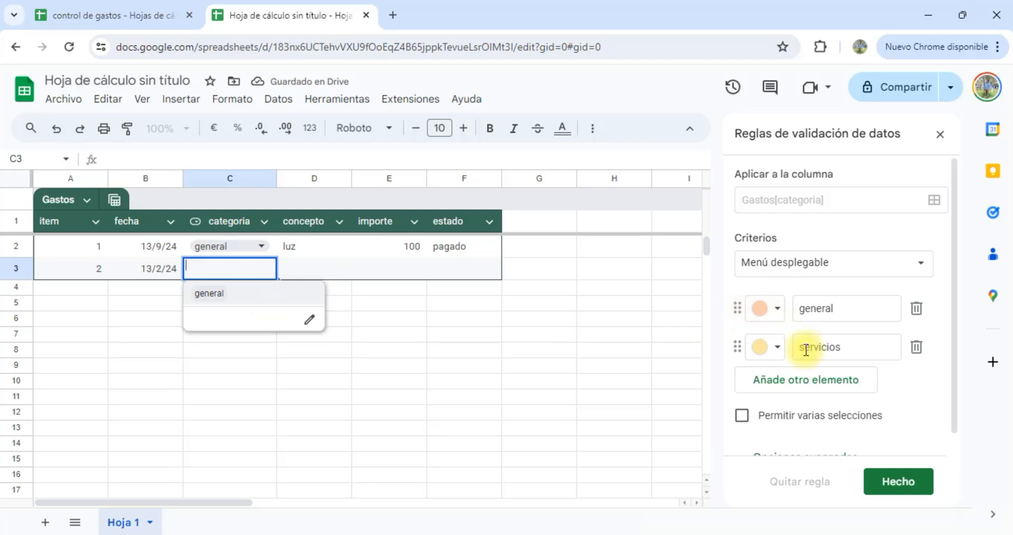
click(870, 478)
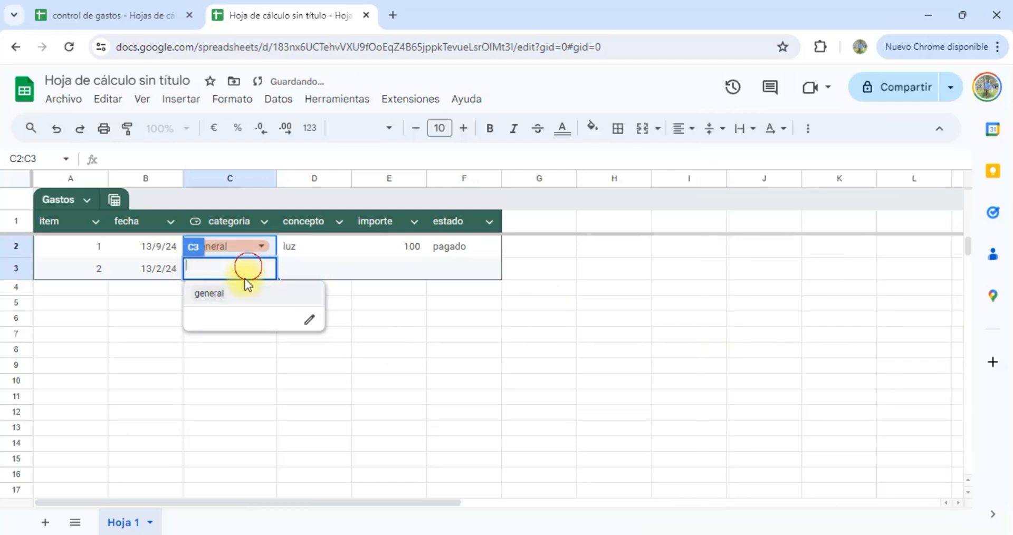
click(137, 363)
click(261, 268)
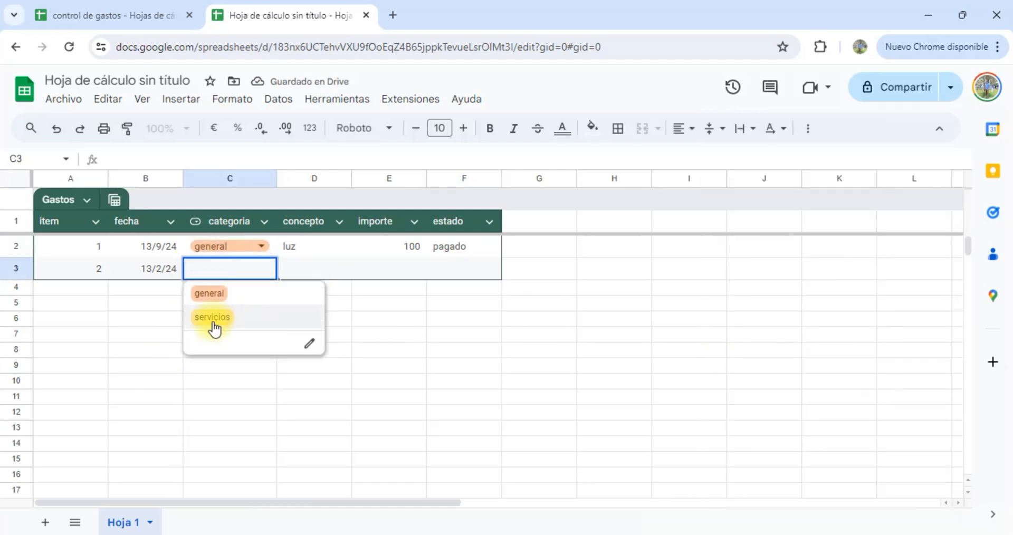
click(211, 321)
Step: Enter wifi as the concepto of the second expense in D3
click(327, 270)
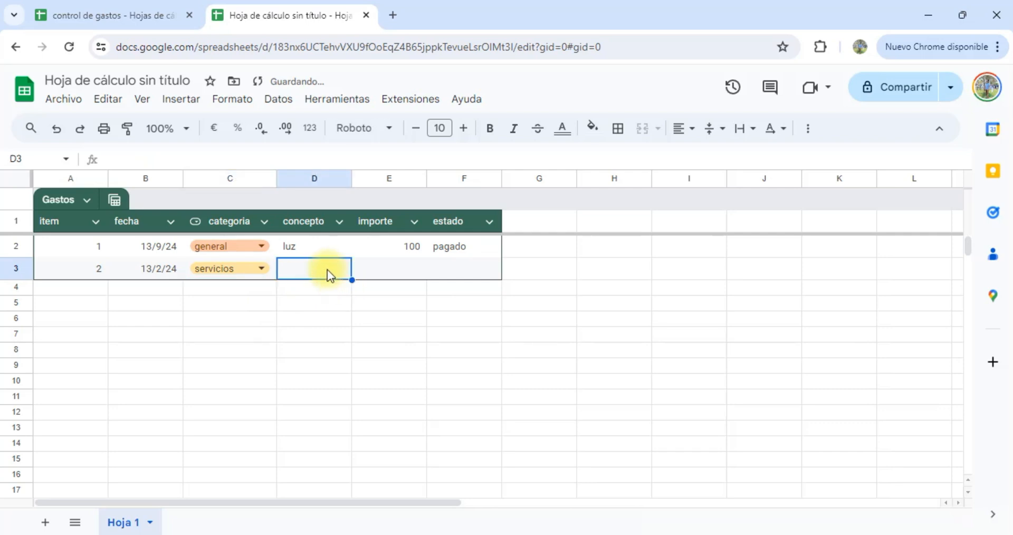
text(wi)
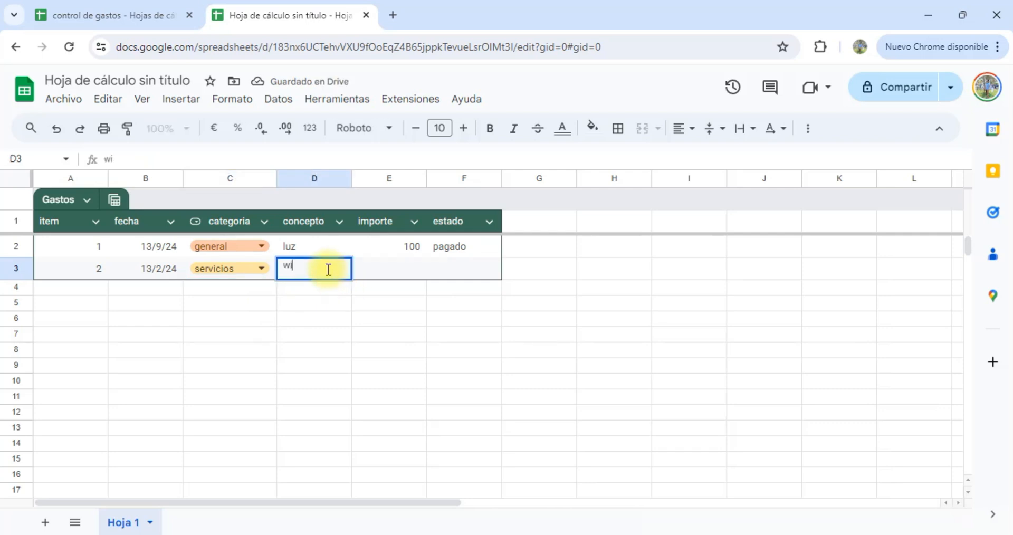
text(fi)
key(Tab)
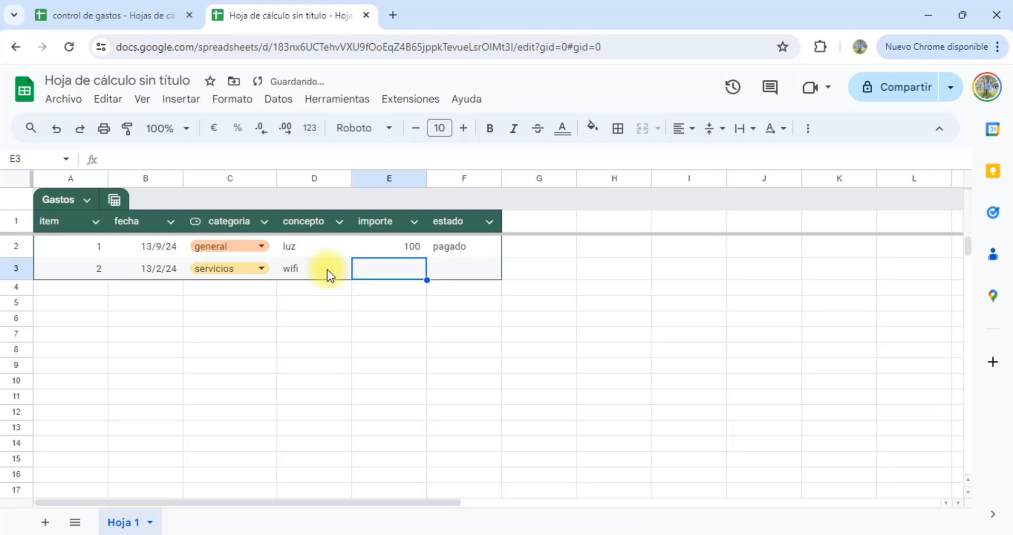
Step: Enter 22 as the importe of the wifi expense in E3 and change the estado column type to a dropdown
text(22)
click(479, 275)
click(473, 248)
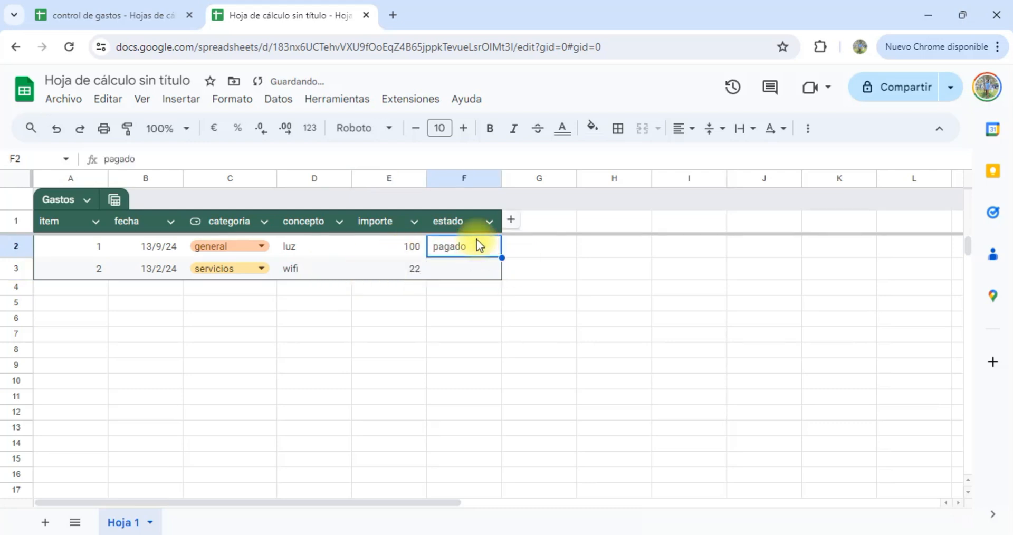
right_click(474, 251)
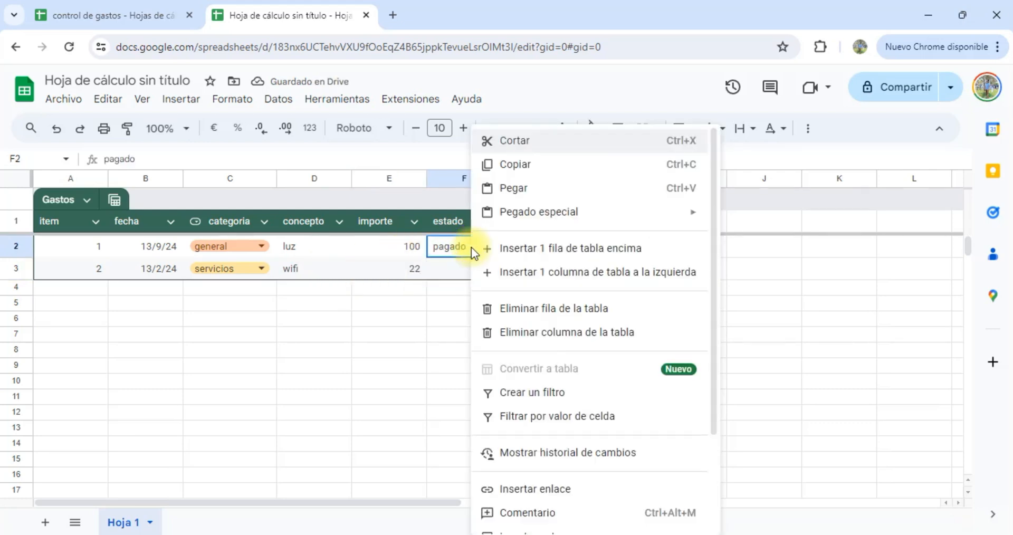
key(Escape)
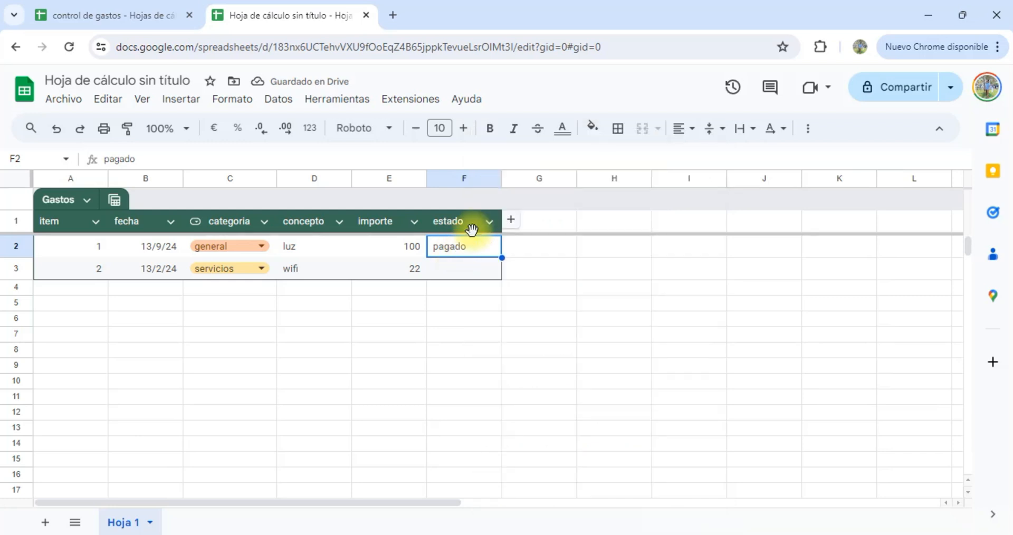
click(488, 220)
mouse_move(536, 259)
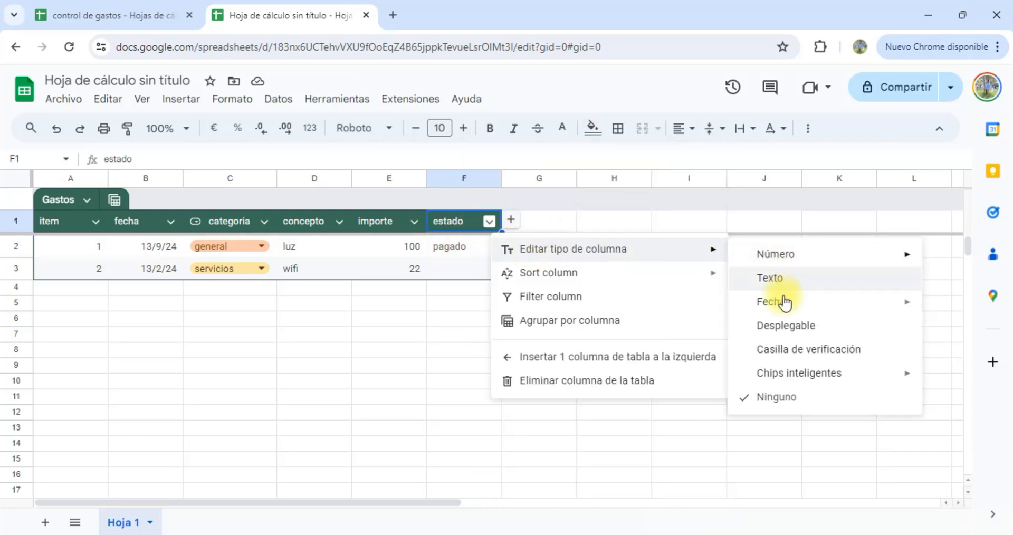
click(772, 329)
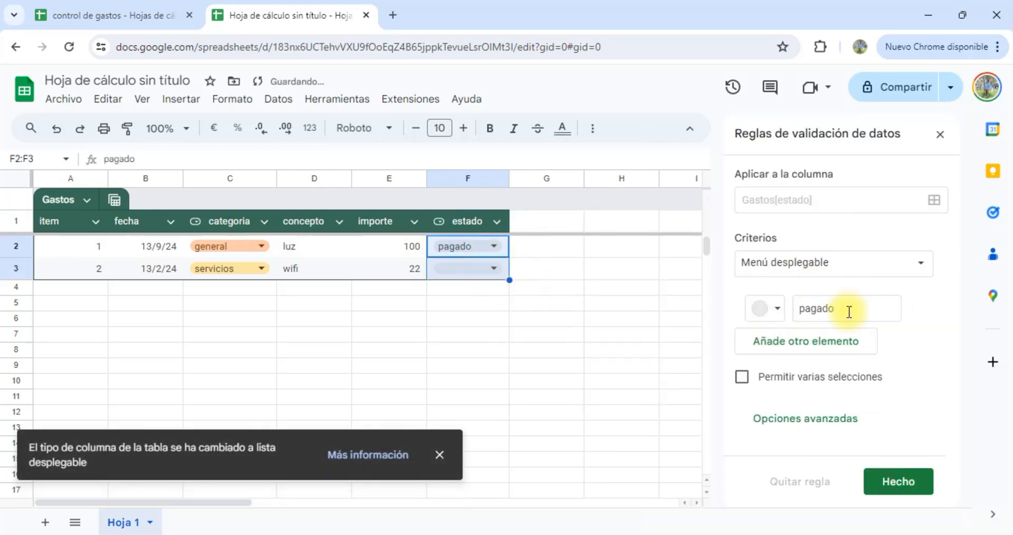
click(816, 342)
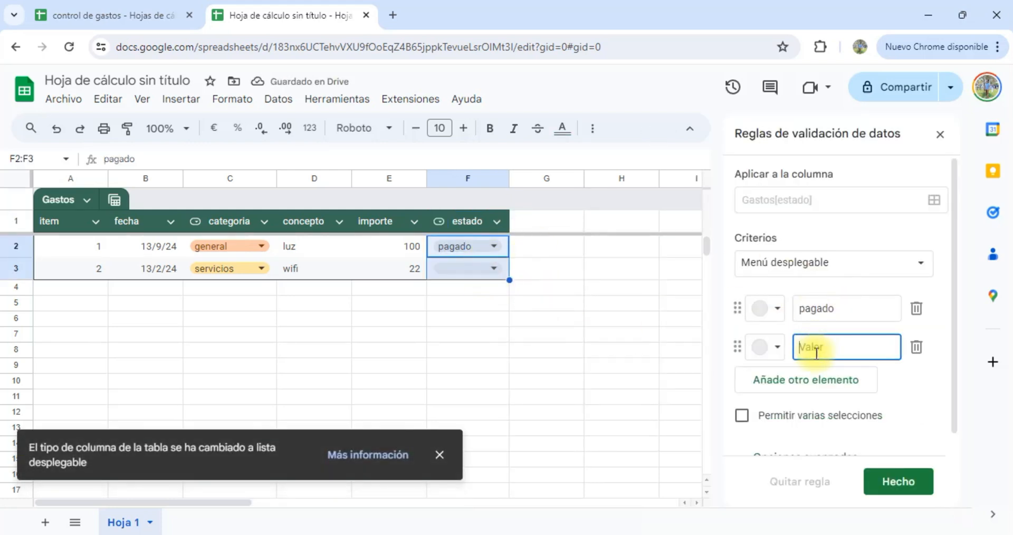
text(pendiente)
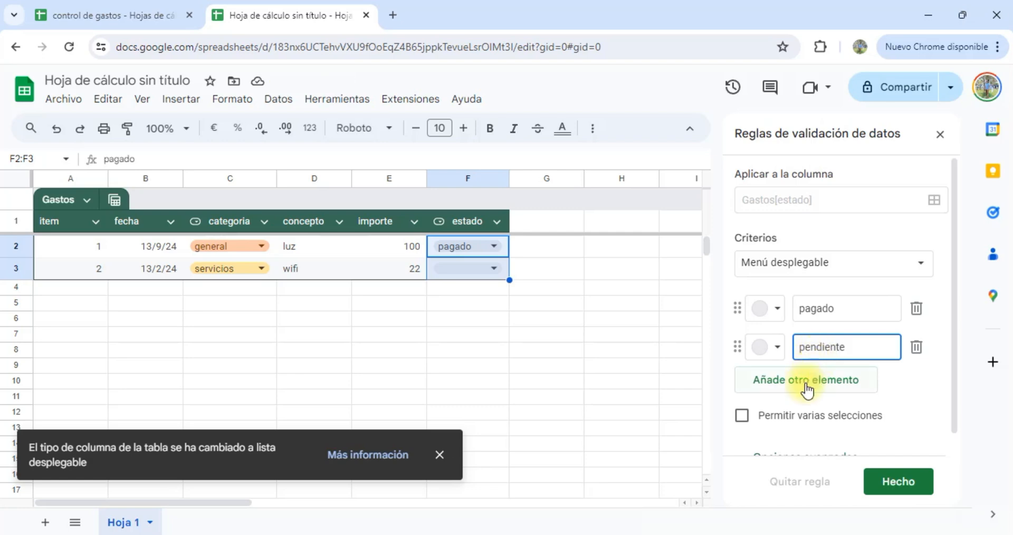
click(812, 380)
text(progr)
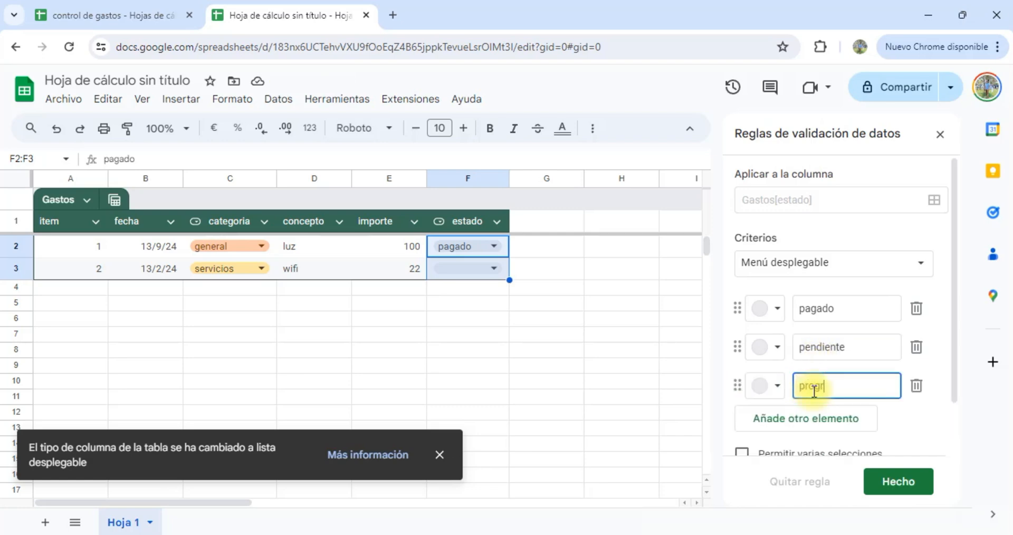
text(amado)
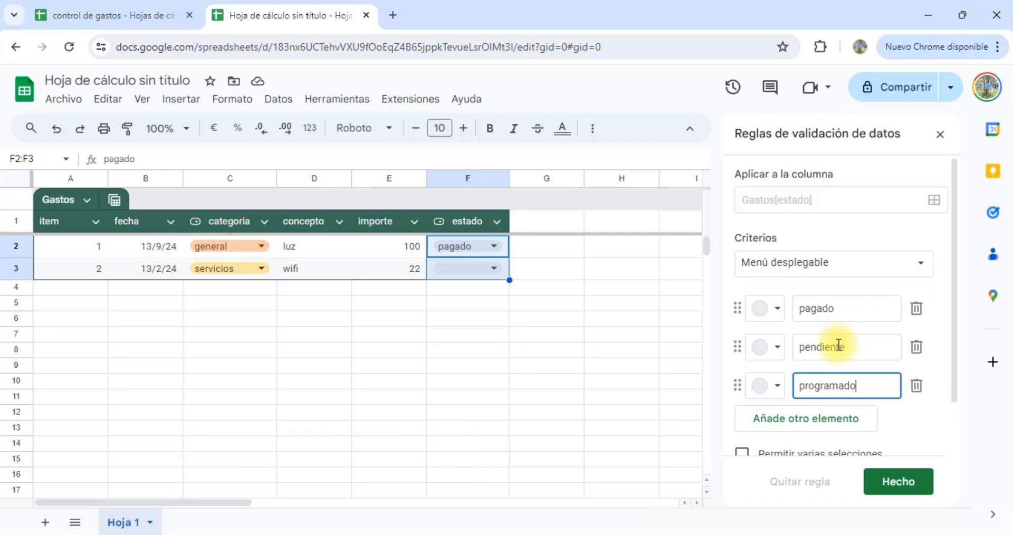
key(ctrl)
key(ctrl)
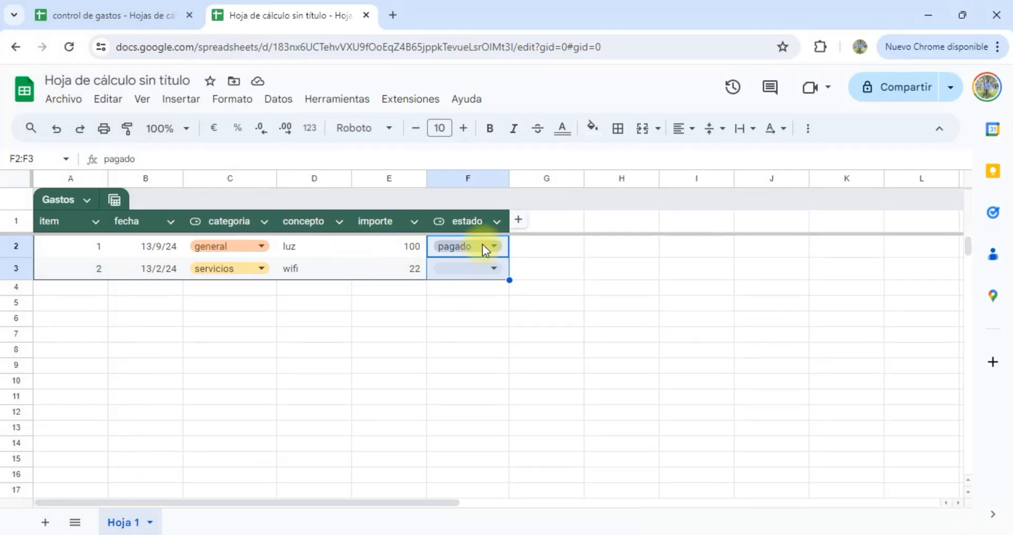
Step: Reopen the estado dropdown rule for editing and add the options pendiente and programado
double_click(481, 246)
click(559, 303)
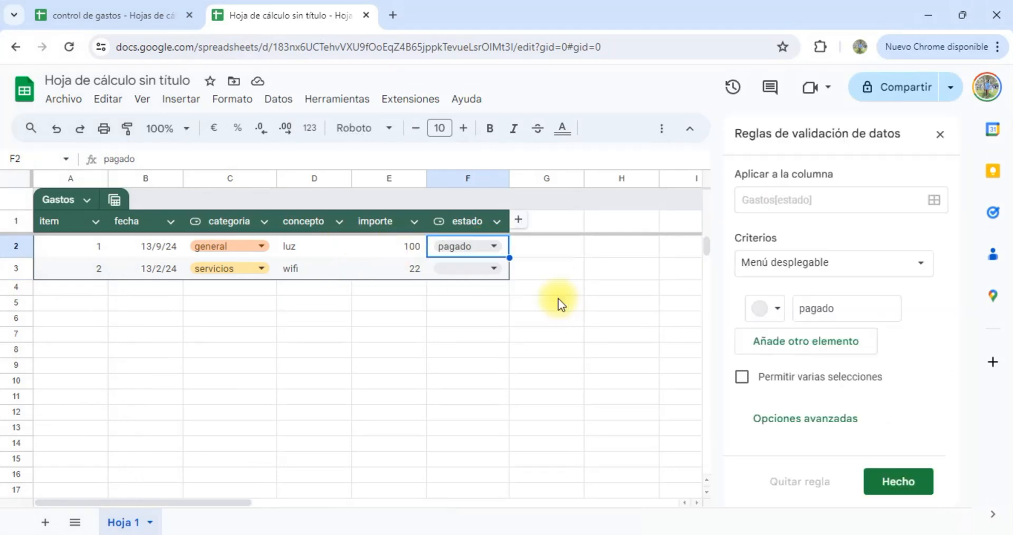
click(818, 340)
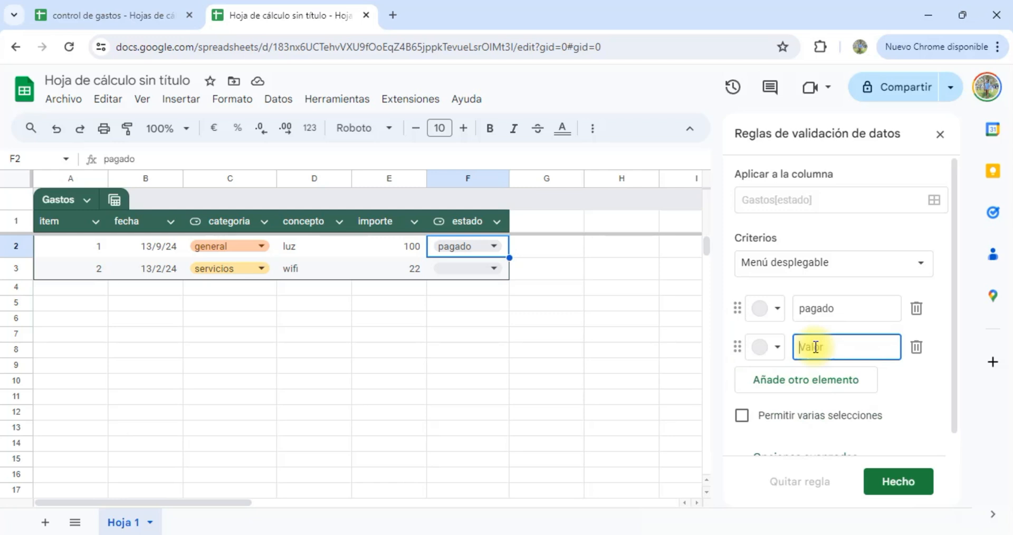
click(778, 381)
click(847, 350)
text(pendiente)
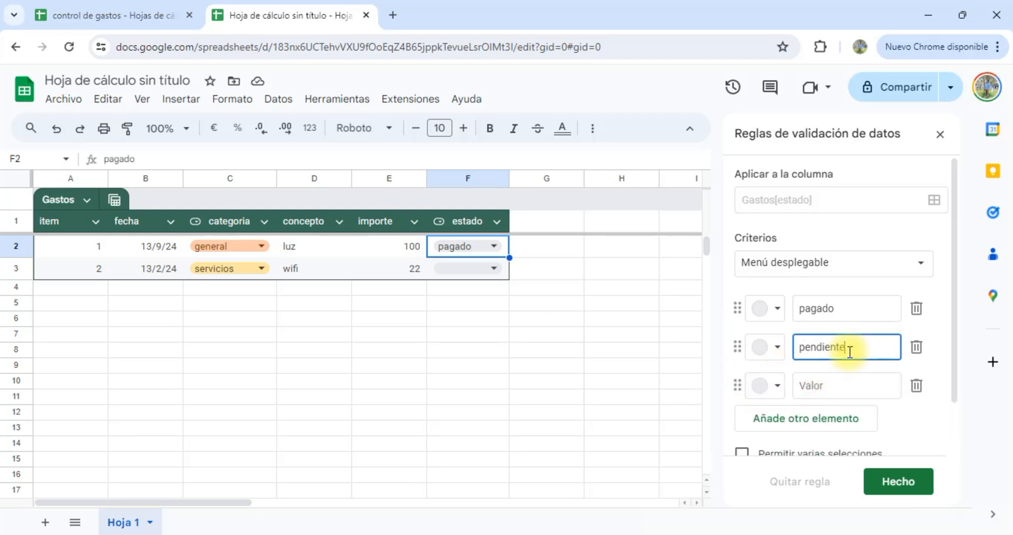
click(831, 388)
text(programado)
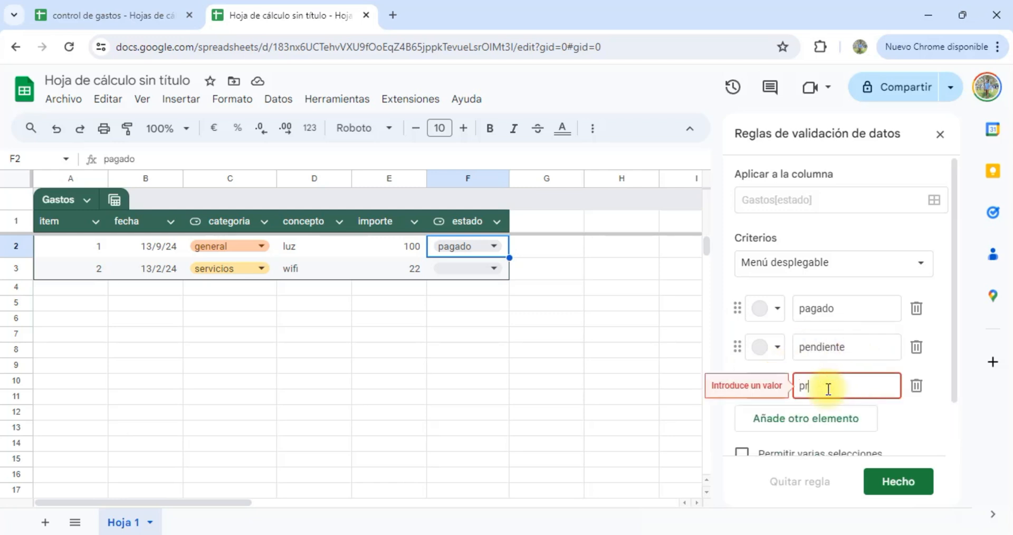
Step: Color the estado options: pagado light blue, pendiente light red and programado light yellow
click(765, 308)
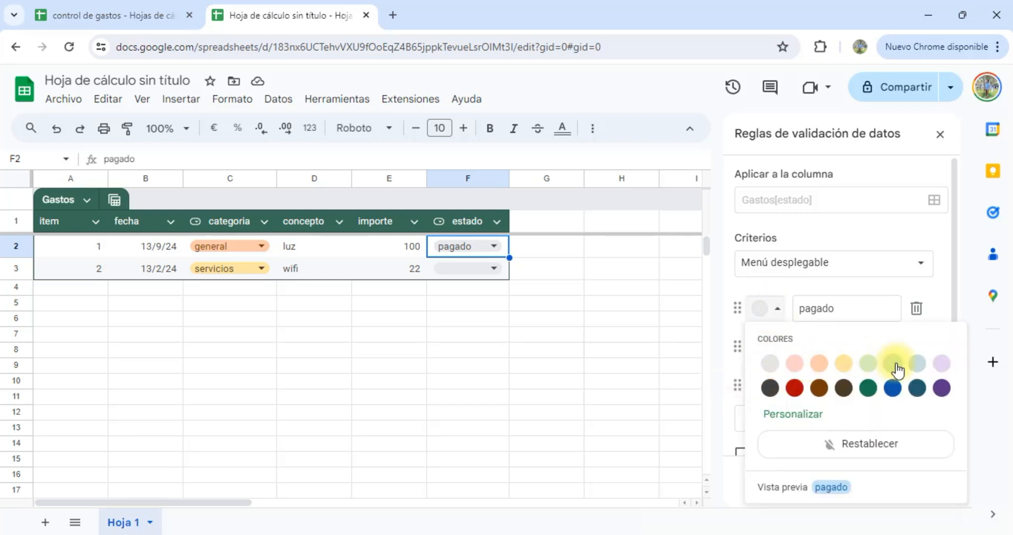
click(892, 364)
click(773, 352)
click(843, 193)
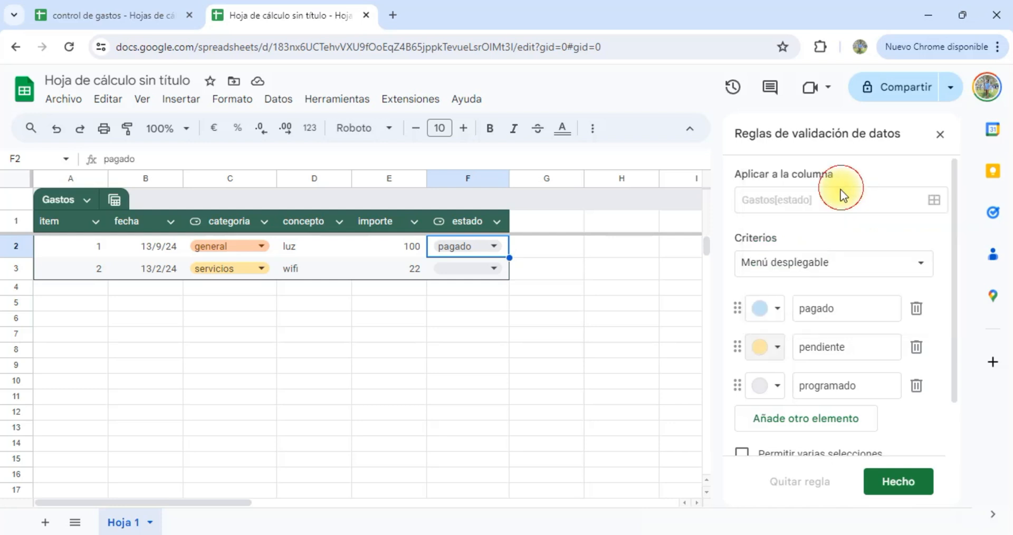
click(773, 348)
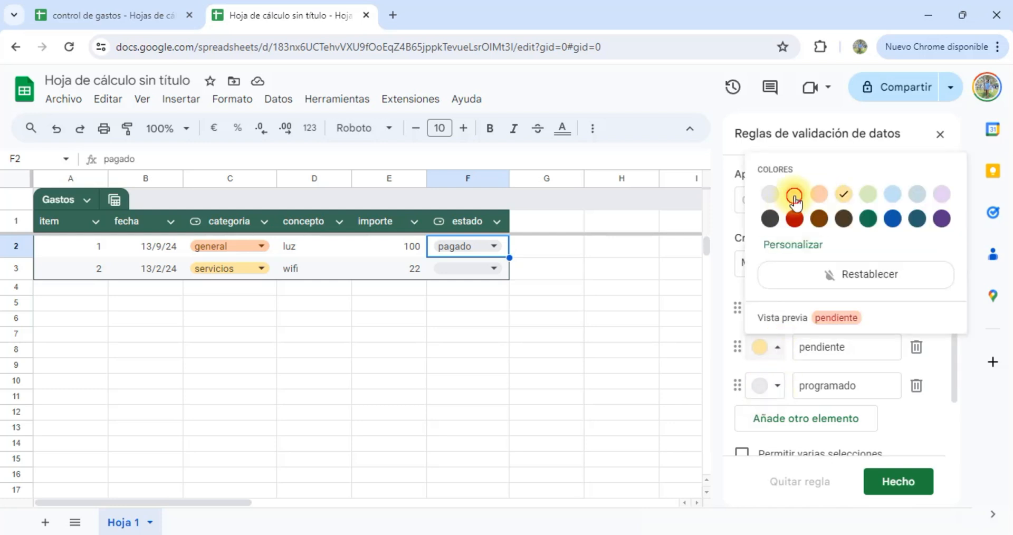
click(792, 193)
click(767, 384)
click(844, 232)
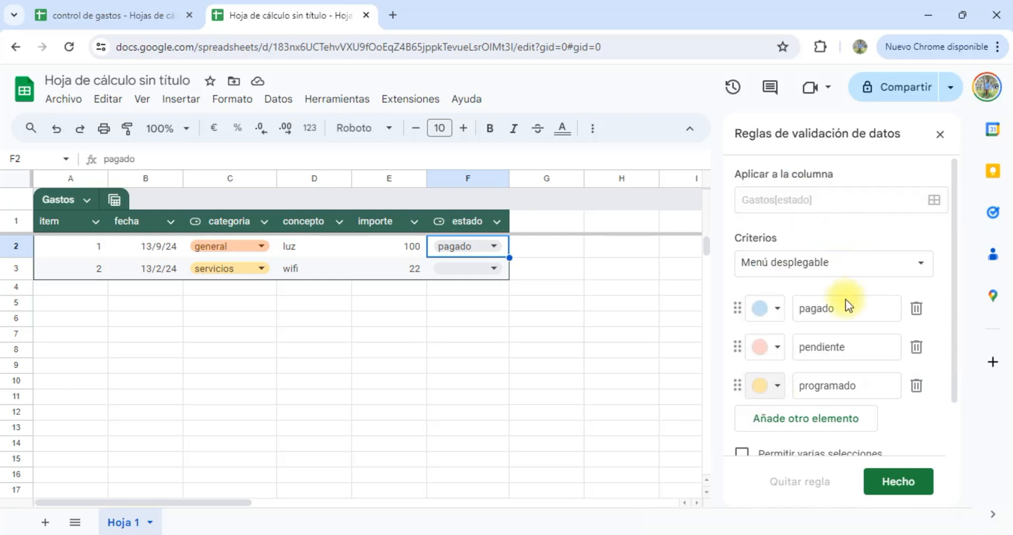
Step: Save the estado dropdown rule and choose pendiente as the status of the wifi expense in F3
click(894, 481)
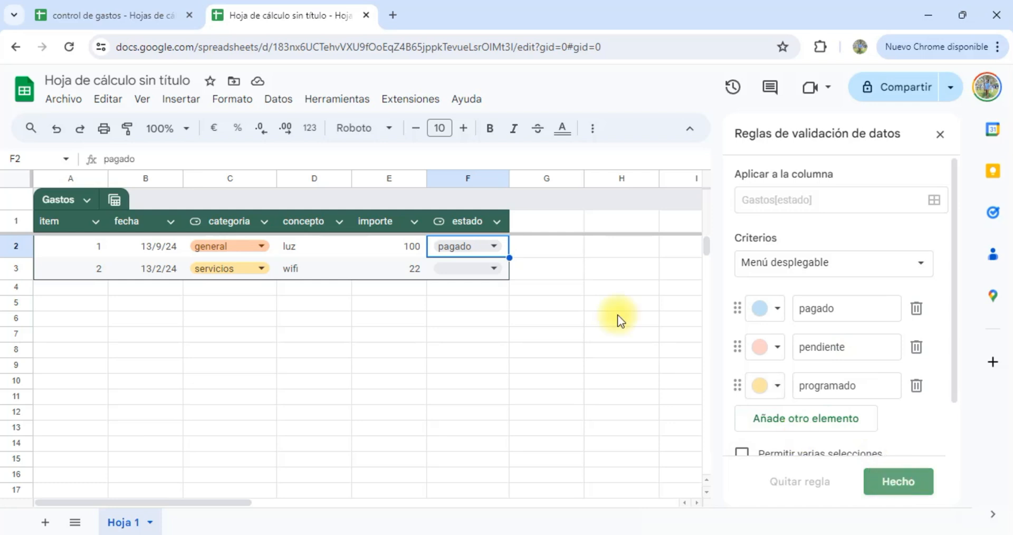
click(492, 269)
click(460, 316)
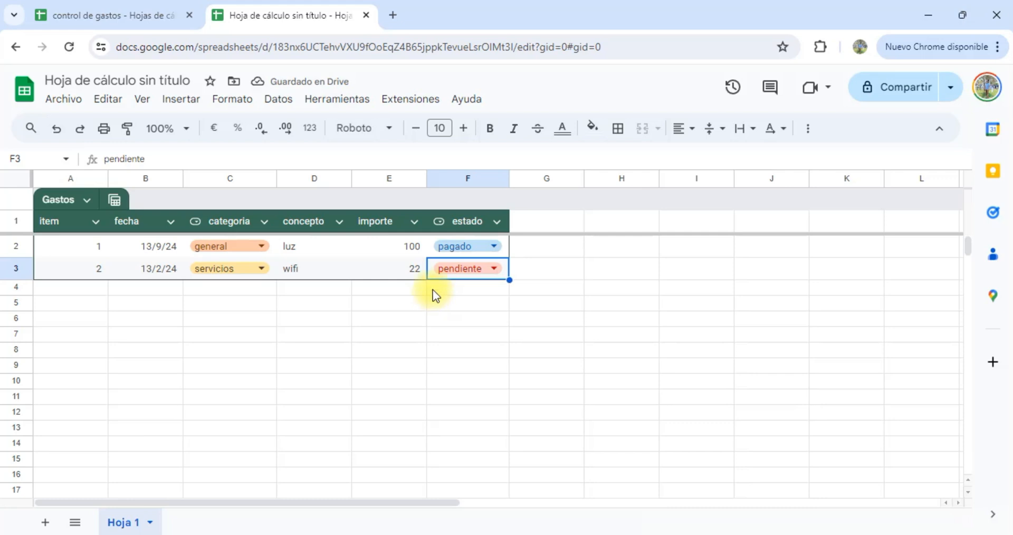
Step: Change the fecha of the second expense in B3 to 1/9/24
click(133, 271)
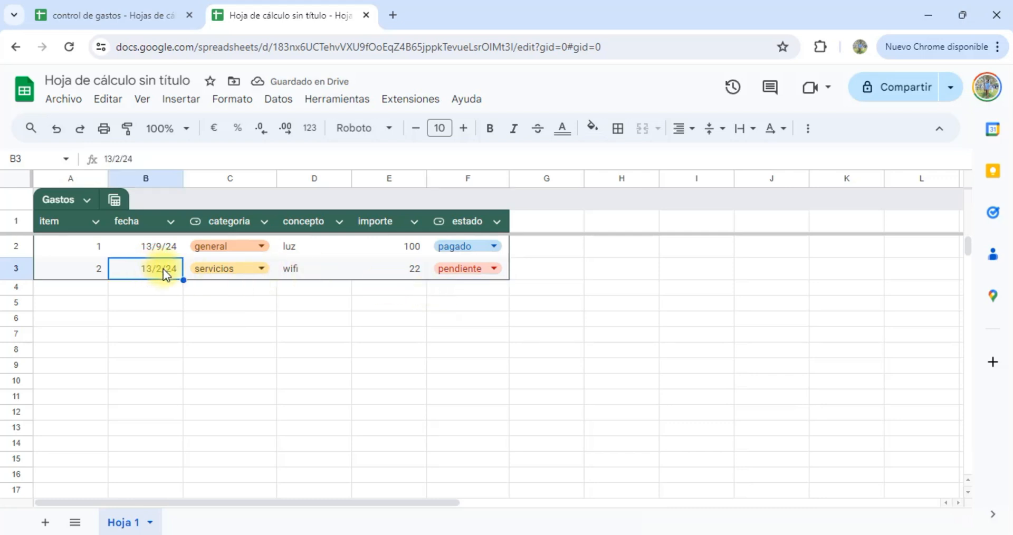
text(1/9/27)
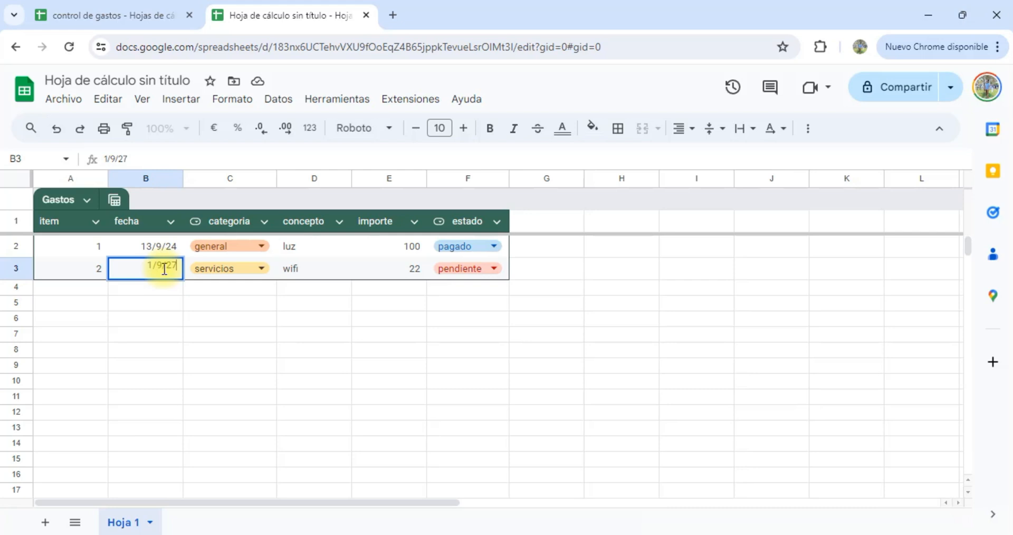
key(Return)
click(163, 268)
double_click(163, 268)
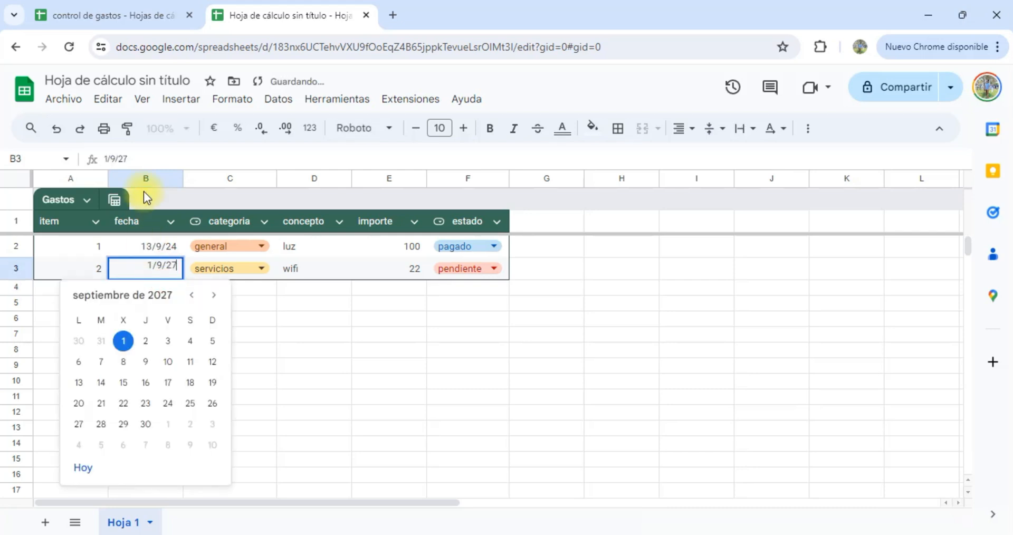
click(157, 157)
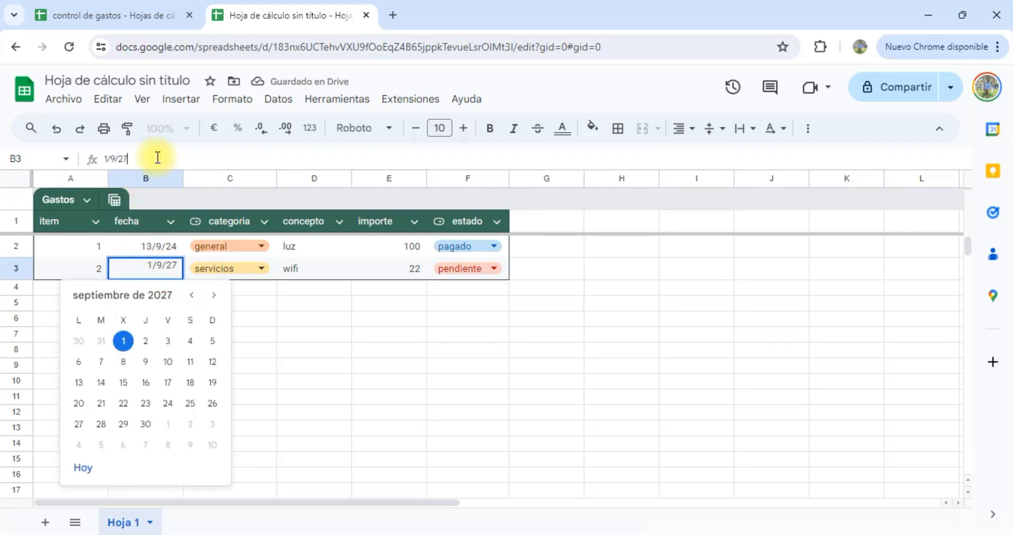
key(F11)
key(BackSpace)
text(4)
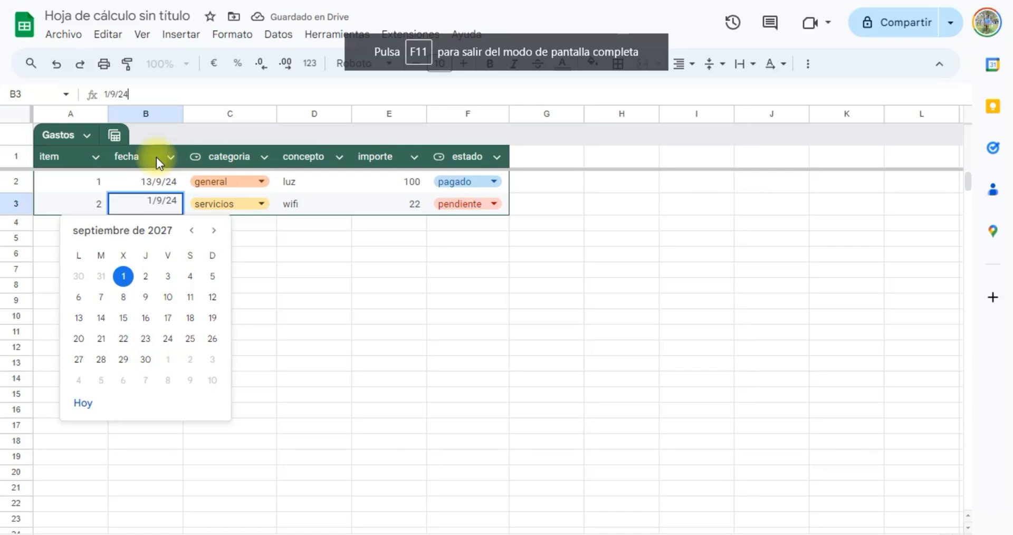
key(Return)
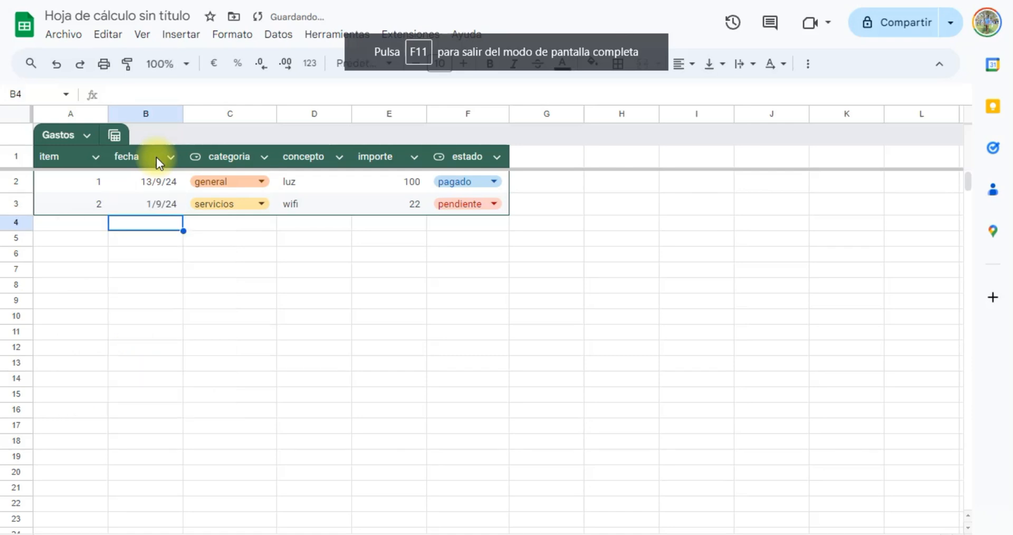
Step: Add a mes column to the Gastos table by entering its header in G1
click(548, 201)
click(551, 160)
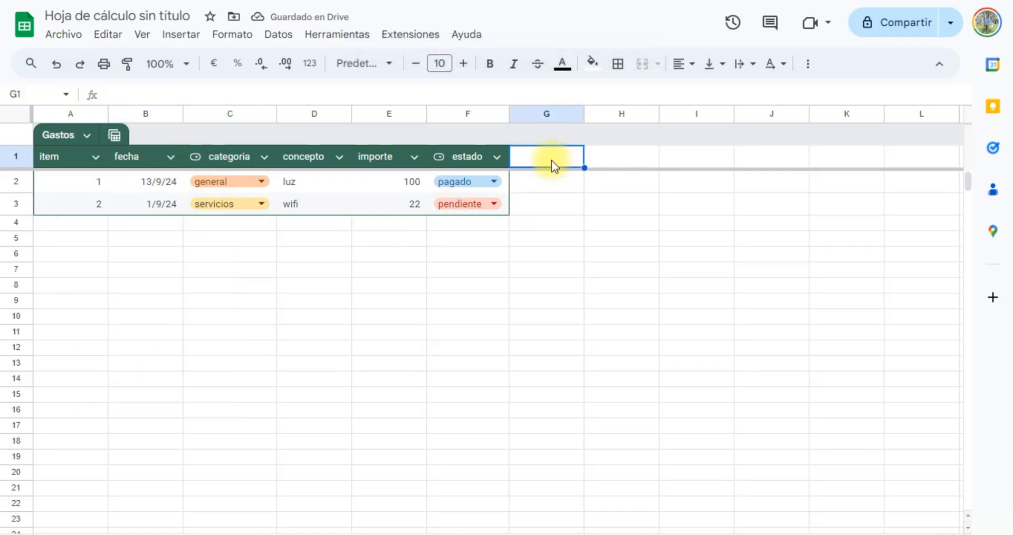
text(mes)
key(Return)
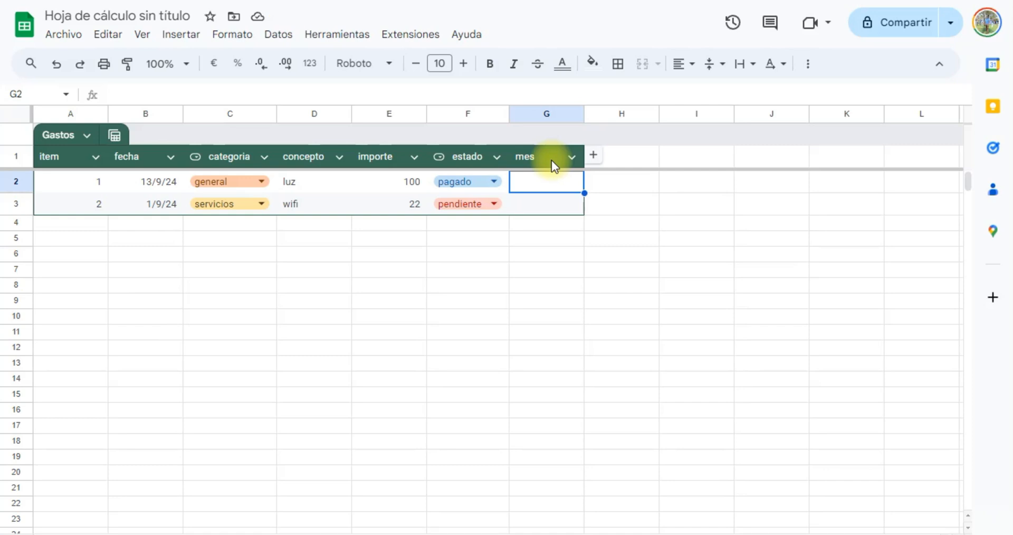
Step: Enter the formula +text(B2;"mmmm") in G2 and accept the suggested autofill for the remaining mes cell
text(+tex)
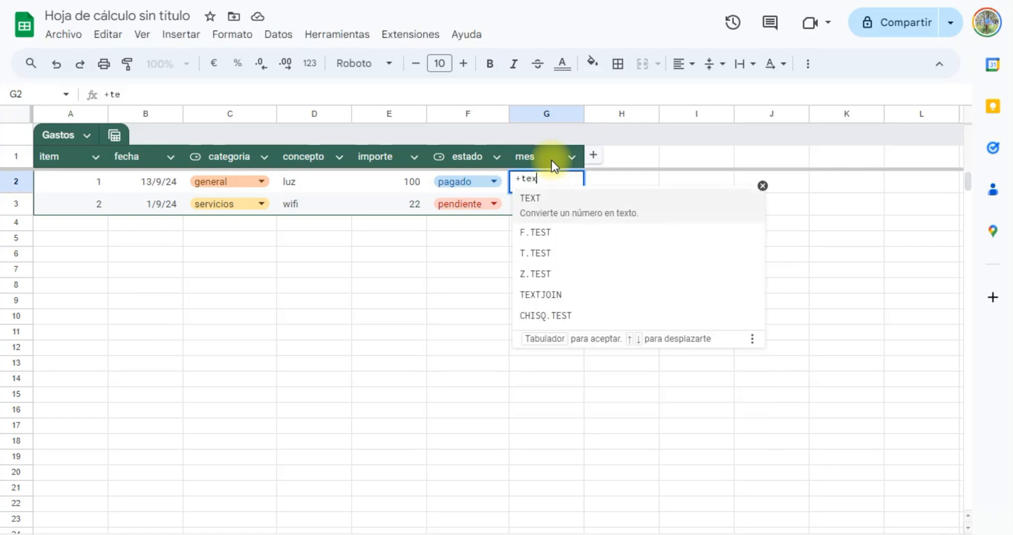
text(to)
key(BackSpace)
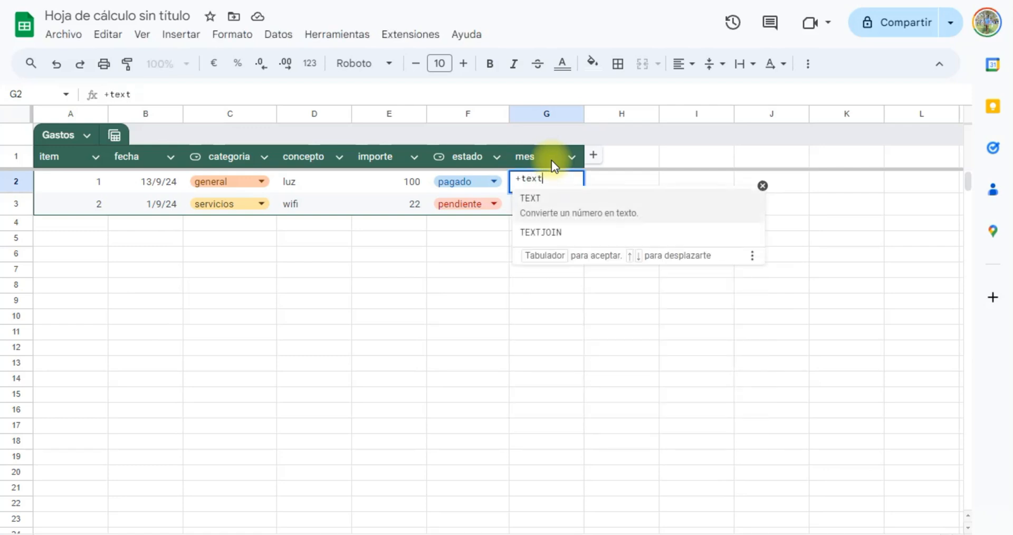
text(()
click(160, 184)
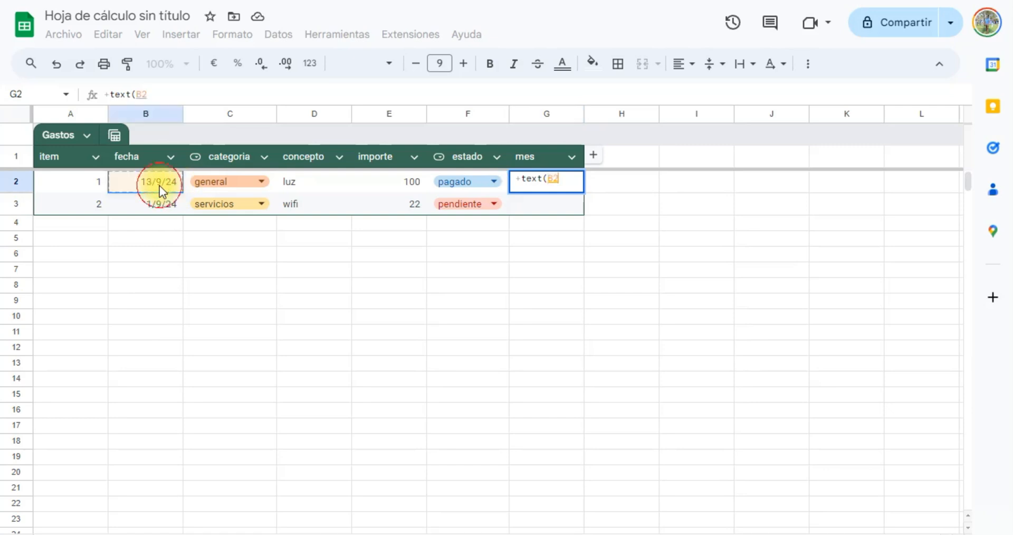
text(;"m)
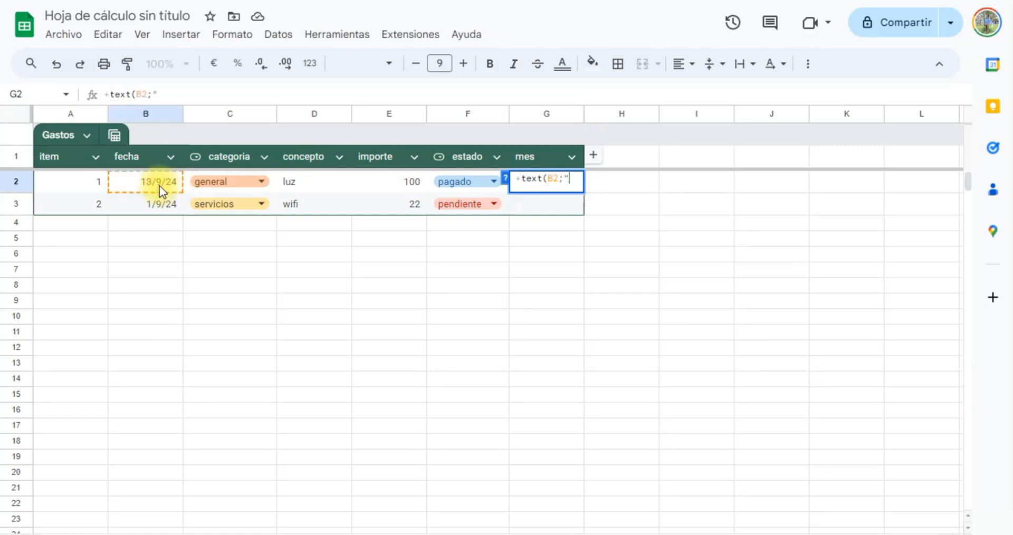
text(mmm"))
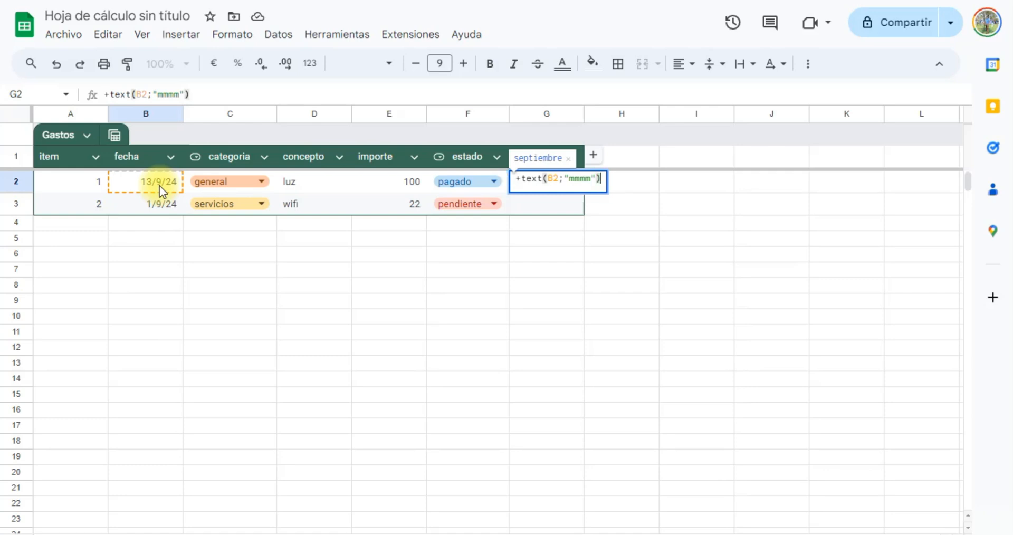
key(Return)
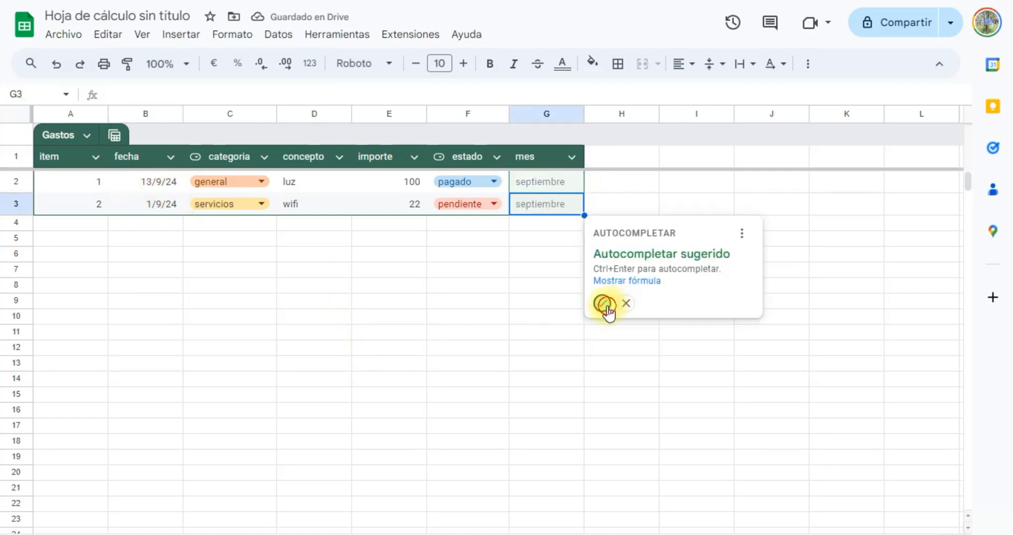
click(602, 302)
Step: Change the fecha of the first expense in B2 to 1/8/24
click(157, 180)
text(1)
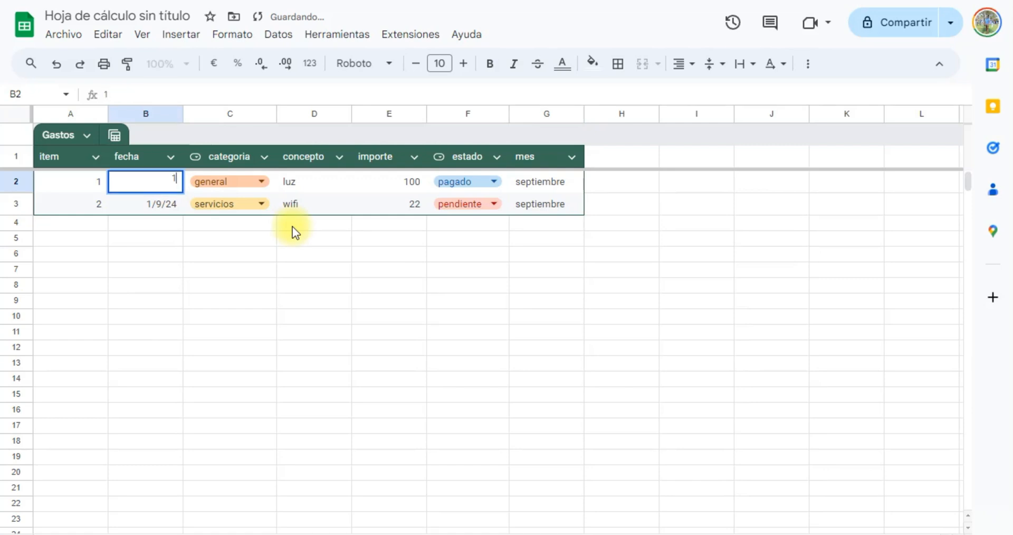
text(/8/24)
key(Return)
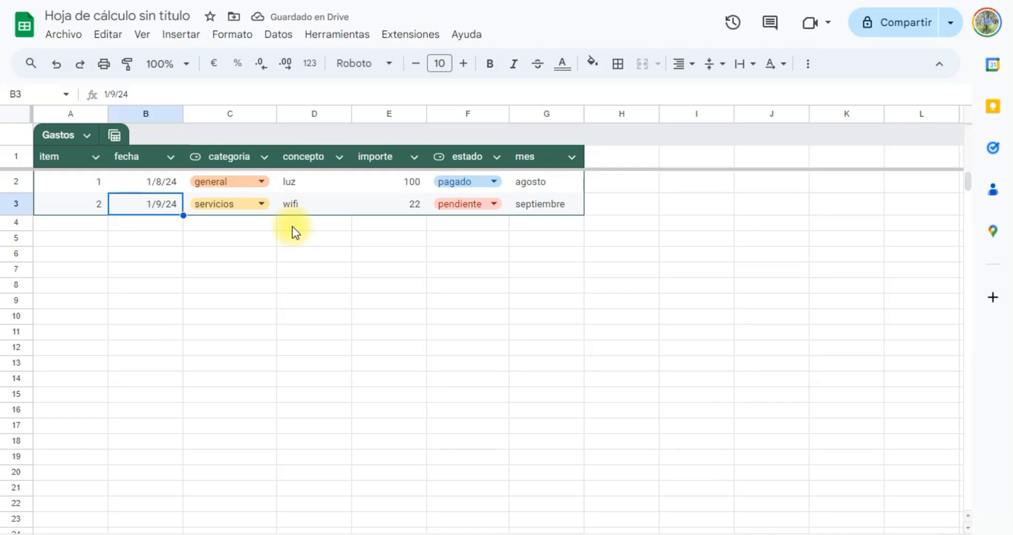
Step: Add an año column to the Gastos table by entering its header in H1
click(612, 159)
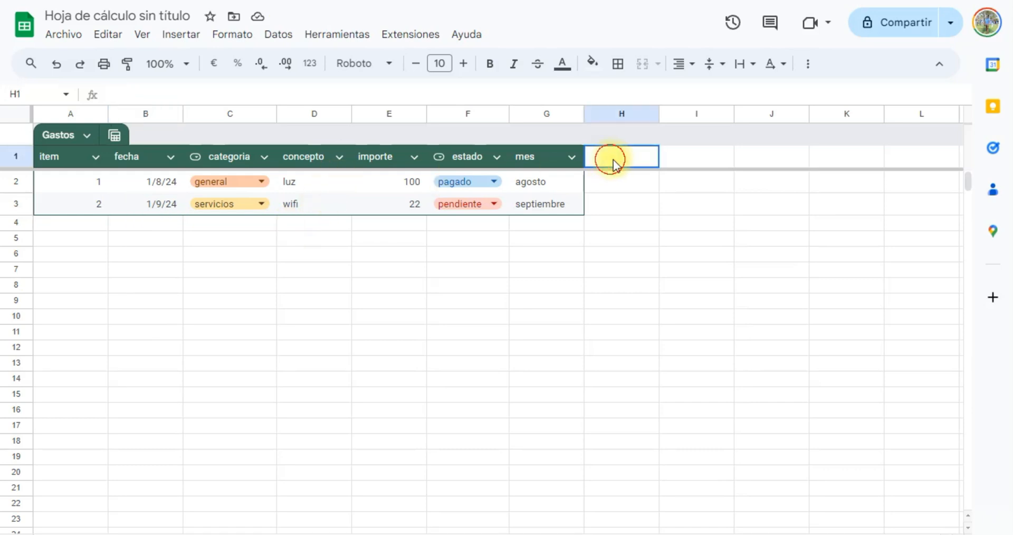
text(año)
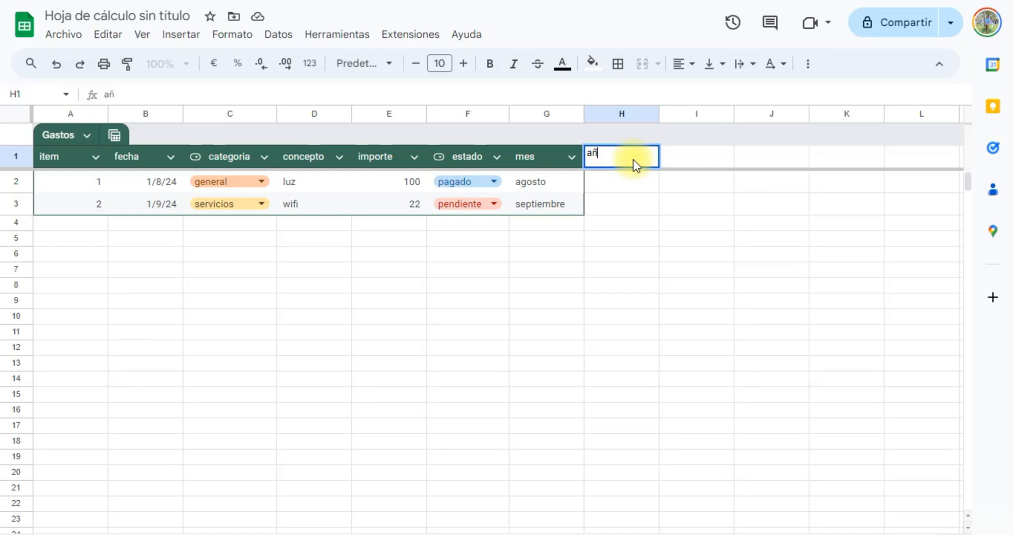
key(BackSpace)
text(o)
key(Return)
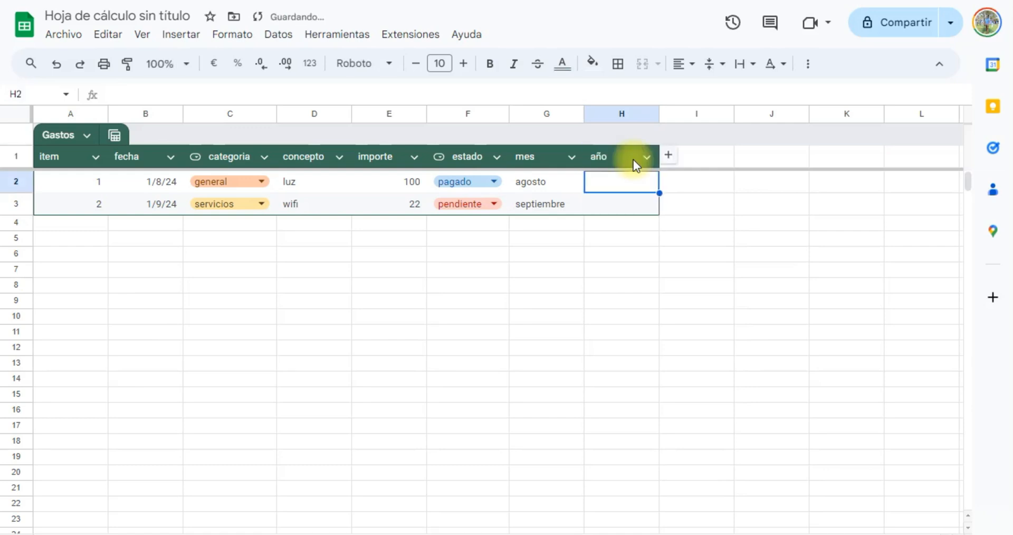
Step: Enter the formula +year(B2) in H2 and accept the suggested autofill for the remaining año cell
text(+year()
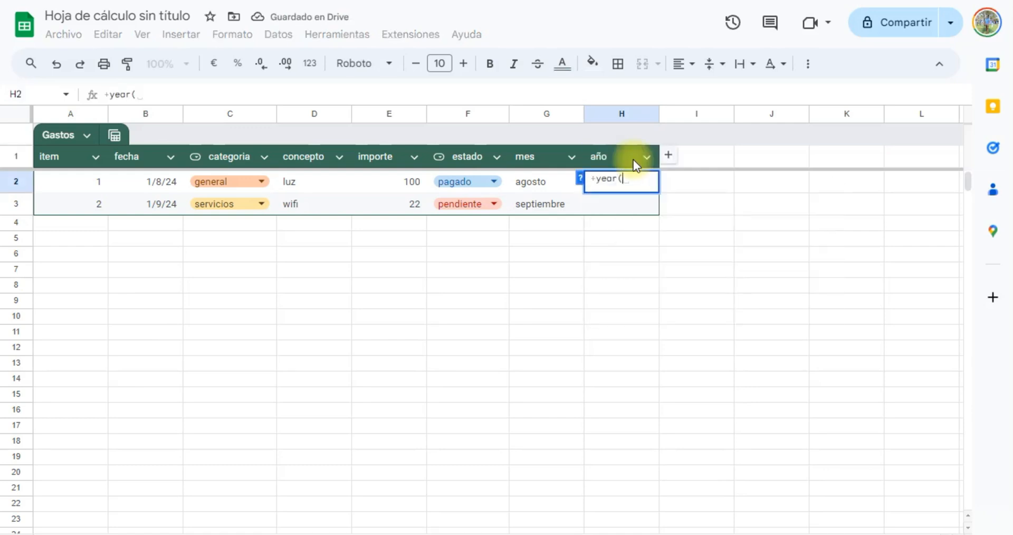
click(156, 183)
key(Return)
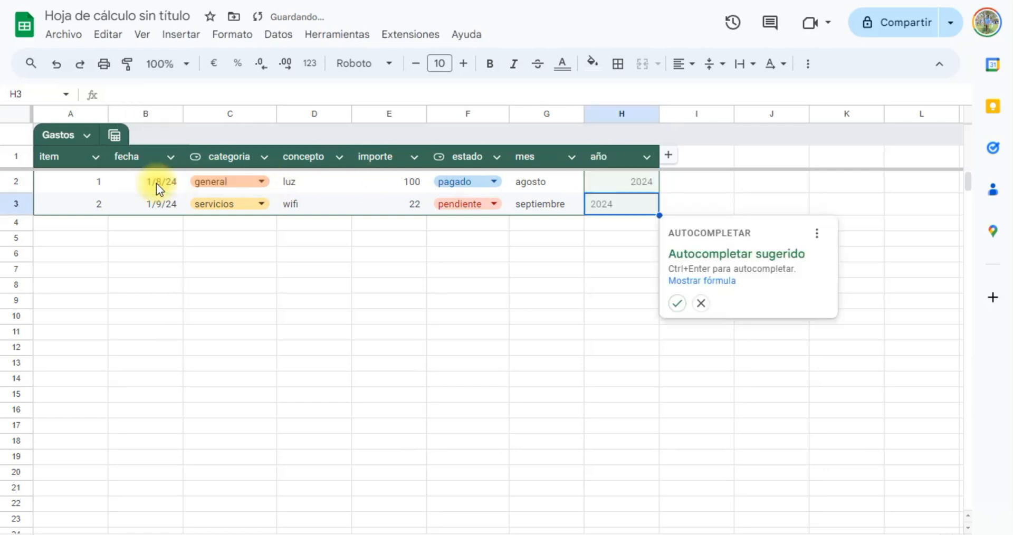
click(675, 304)
click(628, 261)
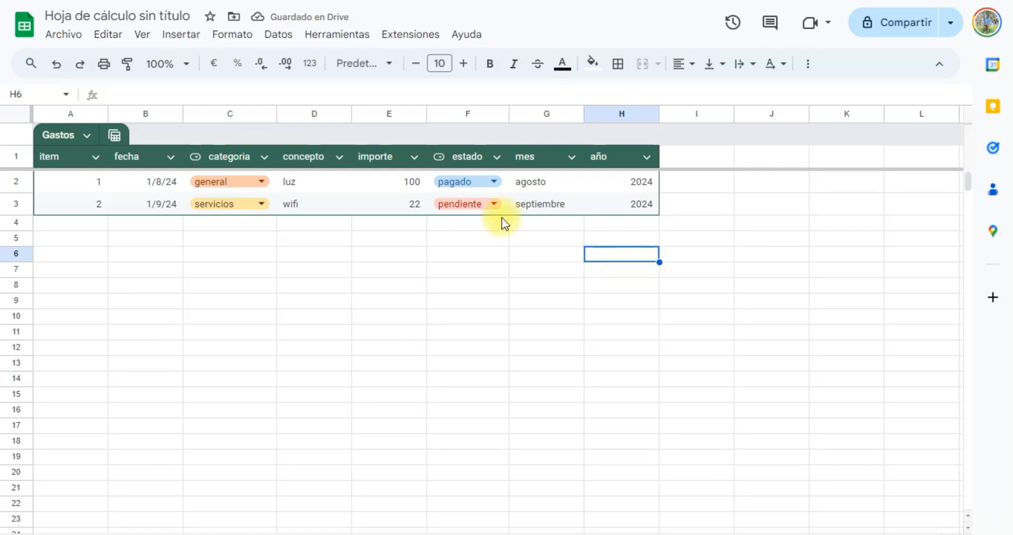
Step: Start a third expense in row 4 with item 3, fecha 2/9/24 and categoria general
click(91, 224)
text(3)
key(Tab)
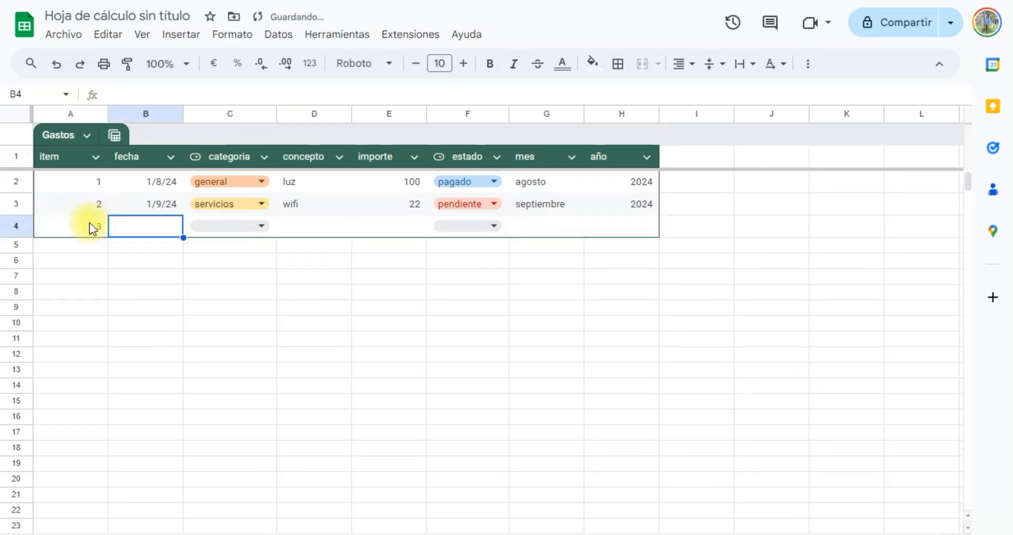
text(2/9/24)
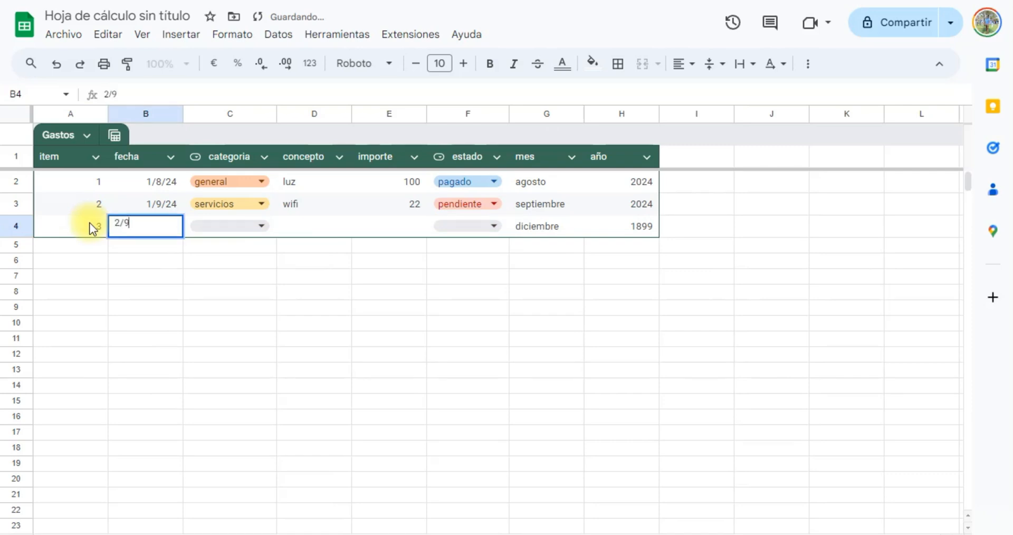
key(Tab)
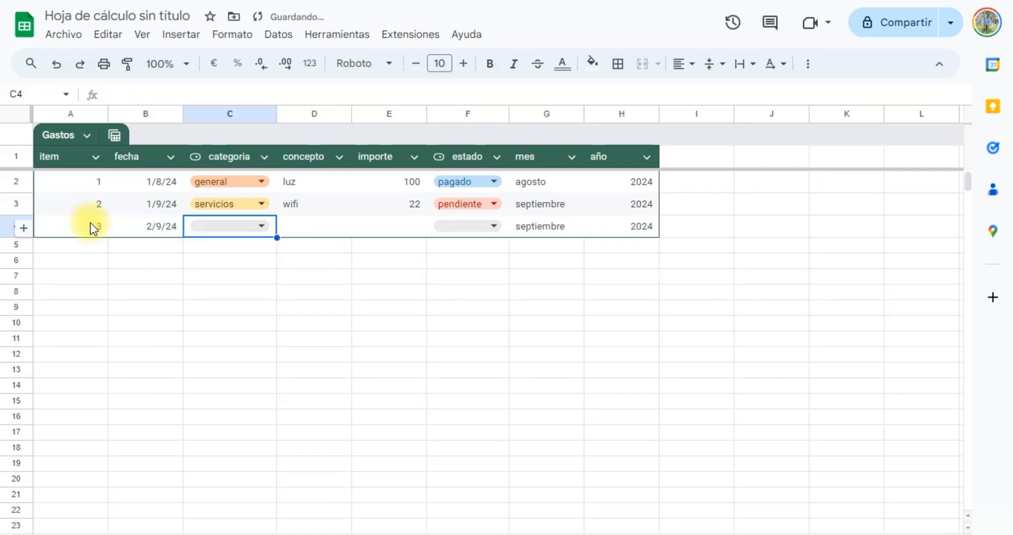
click(227, 231)
click(210, 251)
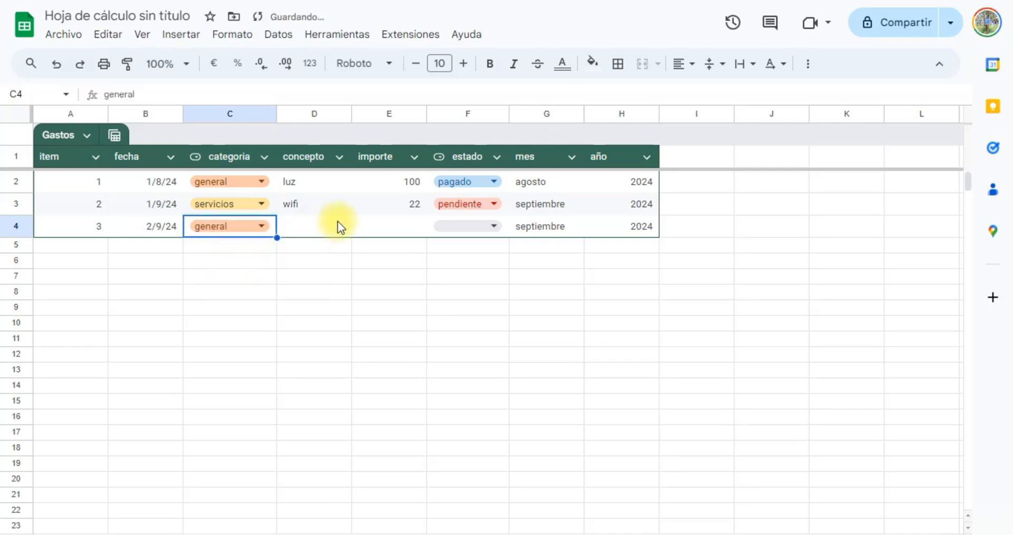
Step: Set the third expense's estado to programado and its importe to 123
click(340, 221)
click(498, 228)
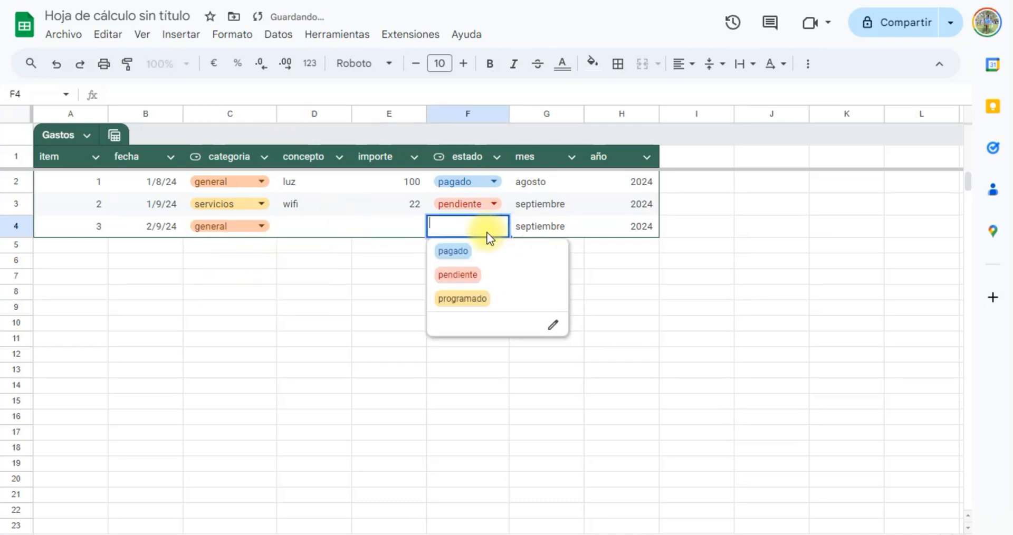
click(464, 296)
click(391, 226)
text(123)
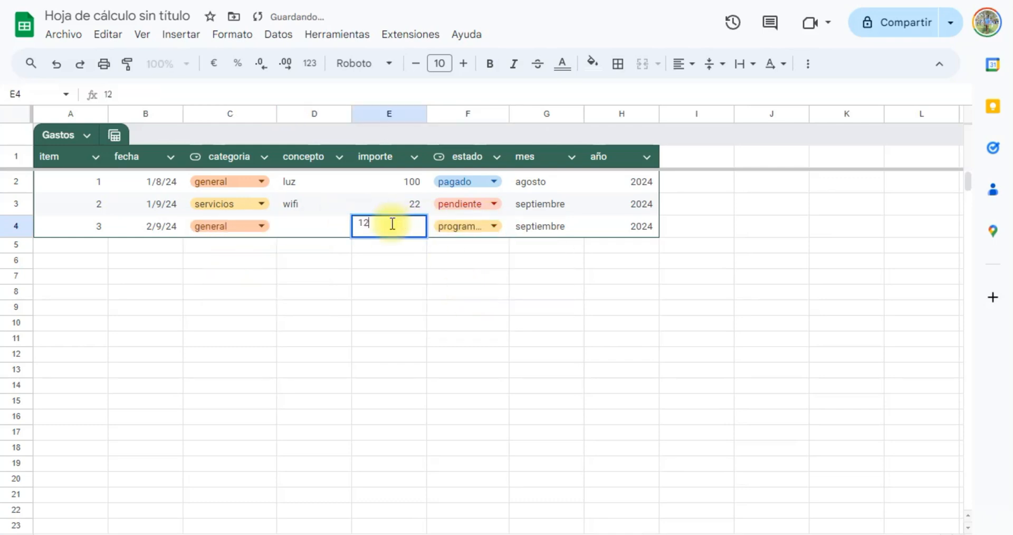
click(402, 203)
click(534, 224)
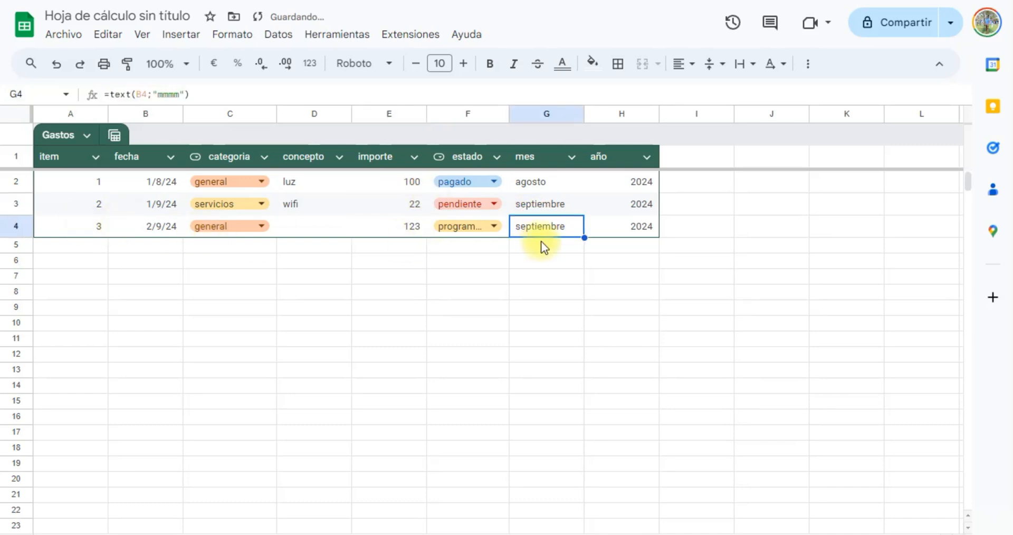
click(512, 261)
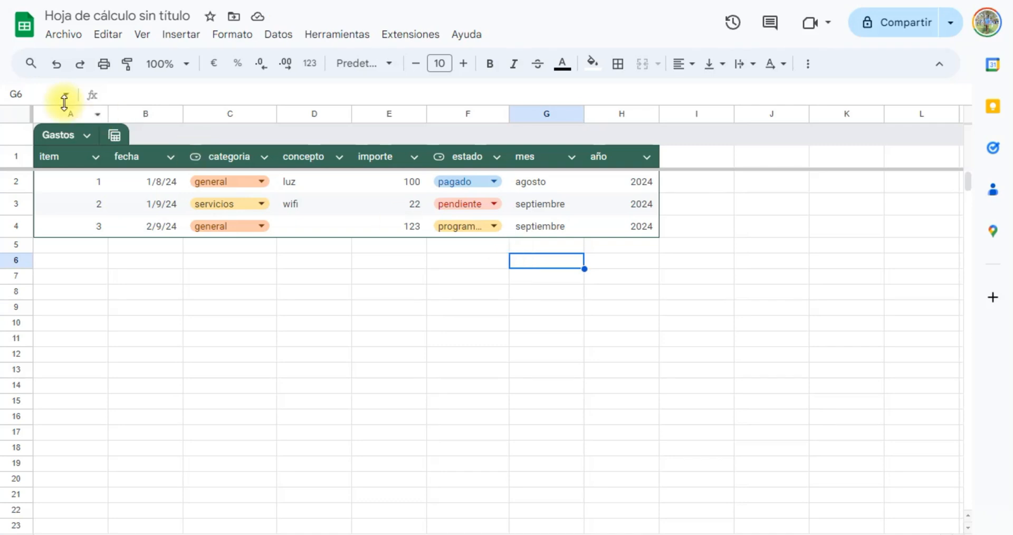
Step: Create a grouping view of the Gastos table by estado
click(116, 136)
mouse_move(235, 165)
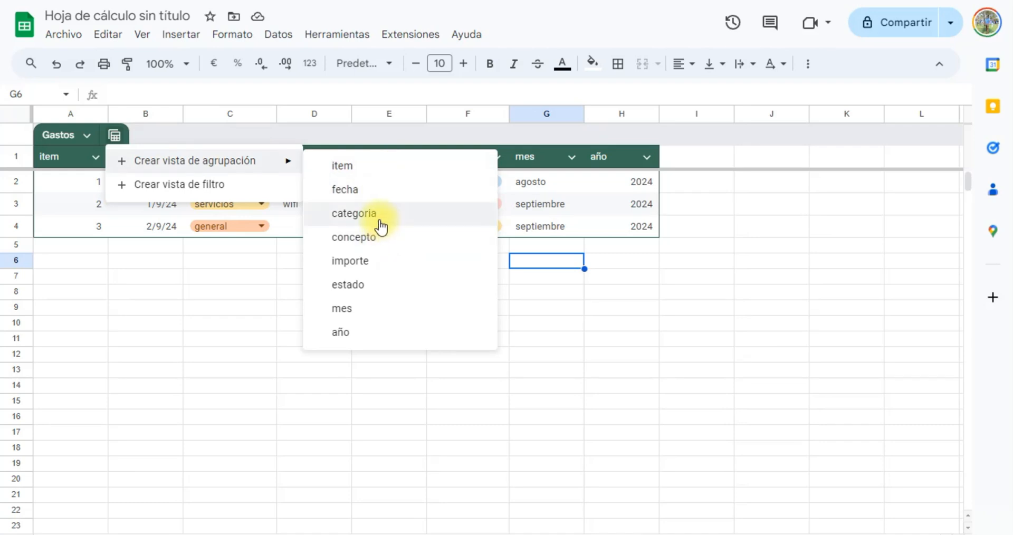
click(366, 284)
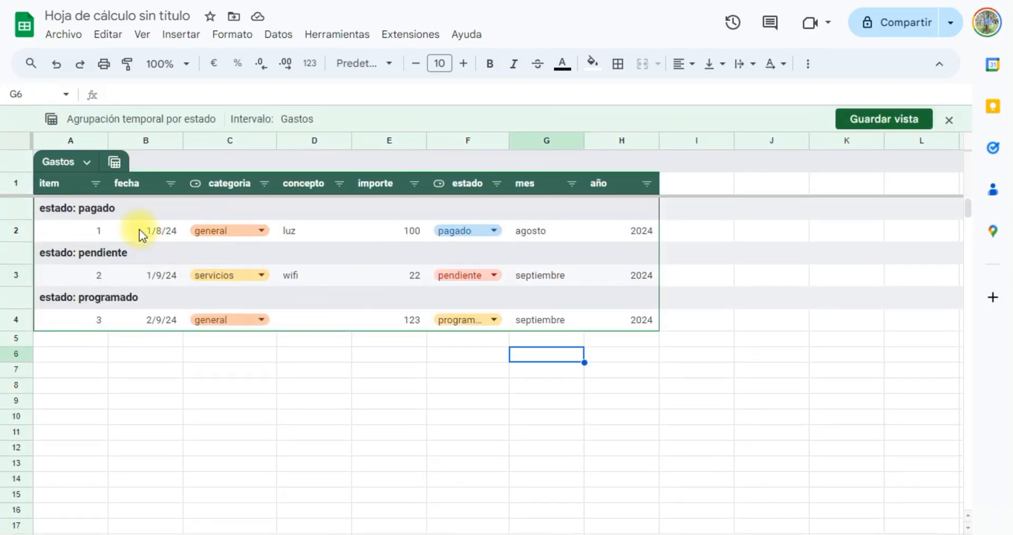
Step: Start a fourth expense in row 5 of the grouped table with item 4, fecha 15/9/24 and categoria general
click(104, 342)
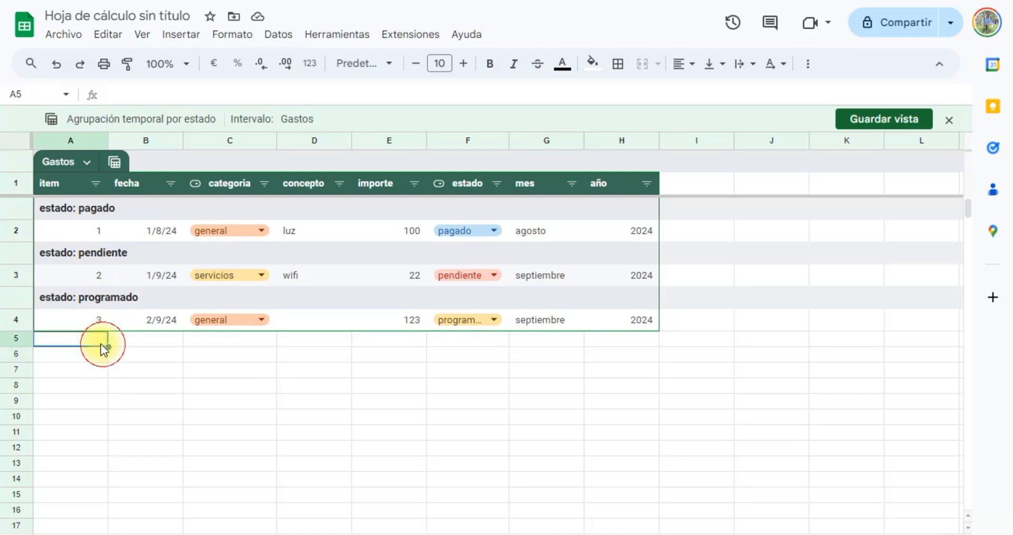
text(4)
key(Tab)
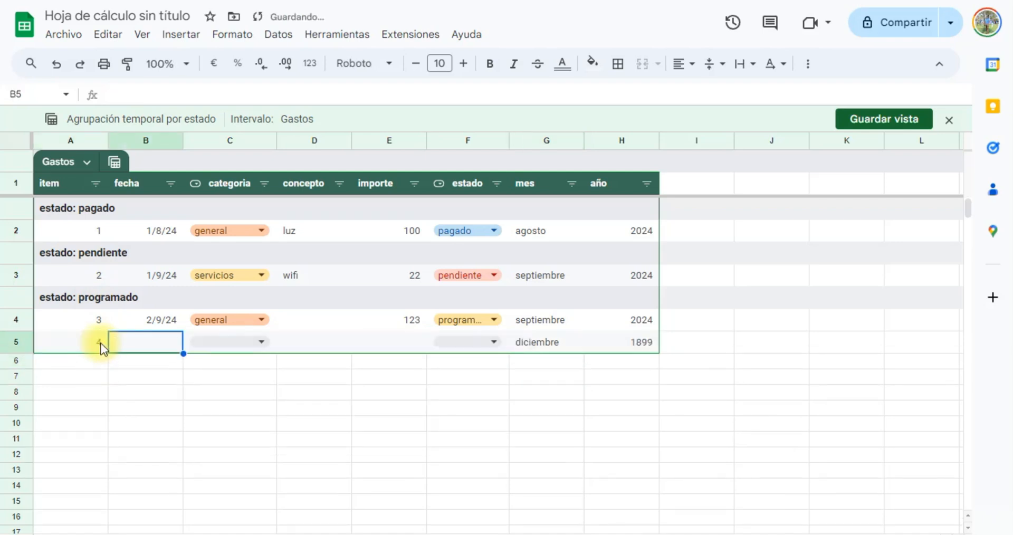
text(15/9/24)
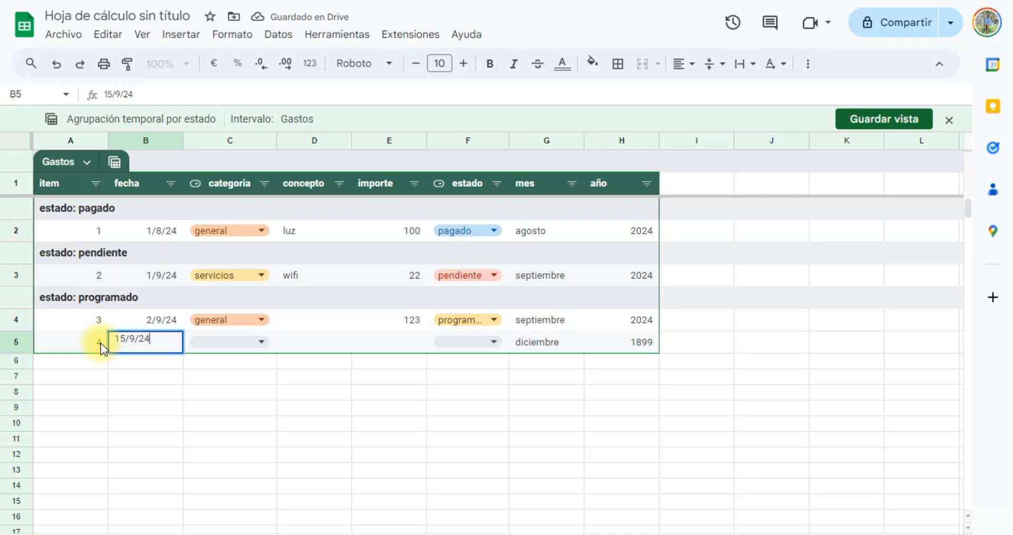
key(Tab)
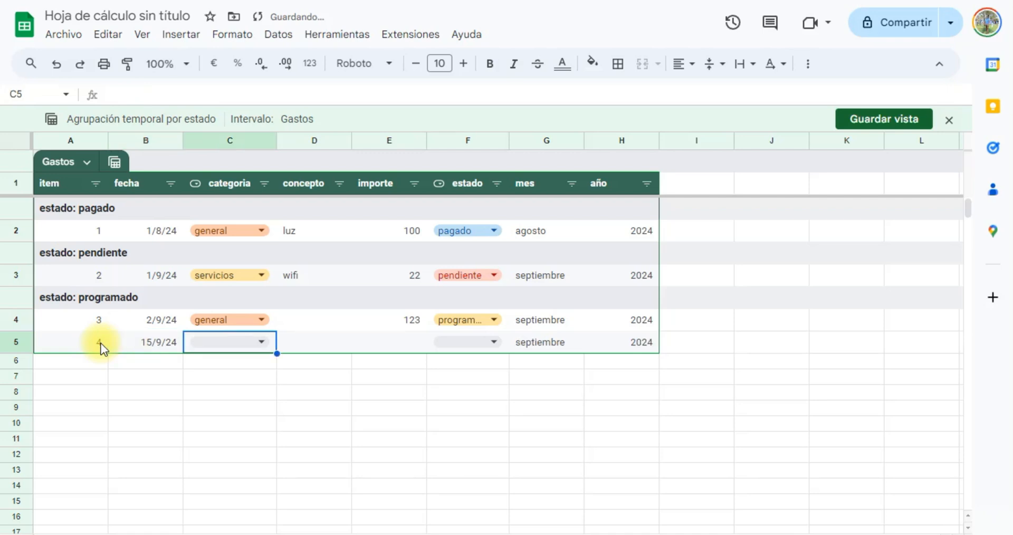
click(235, 340)
click(228, 369)
key(Tab)
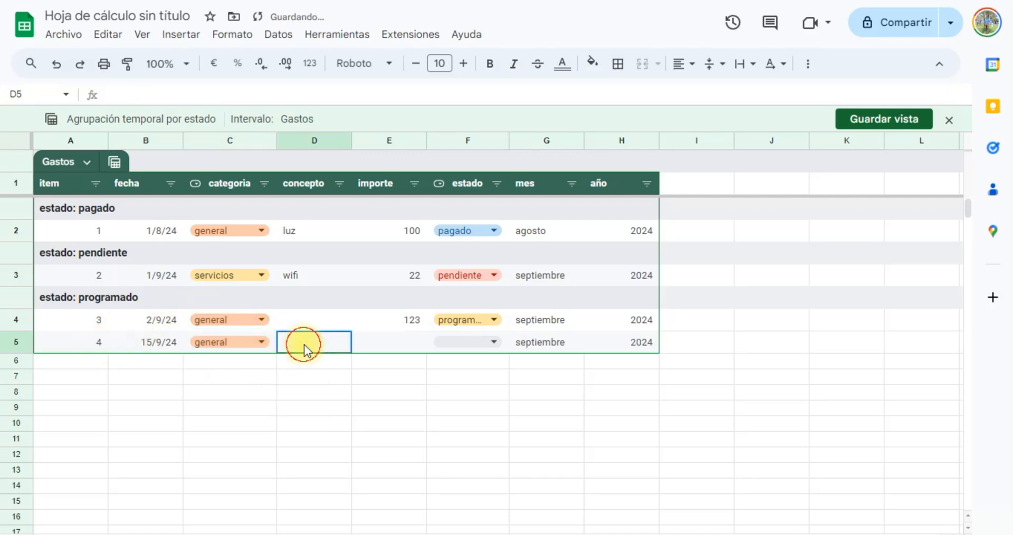
Step: Set the fourth expense's importe to 22 and its estado to pagado
click(411, 341)
text(22)
click(480, 341)
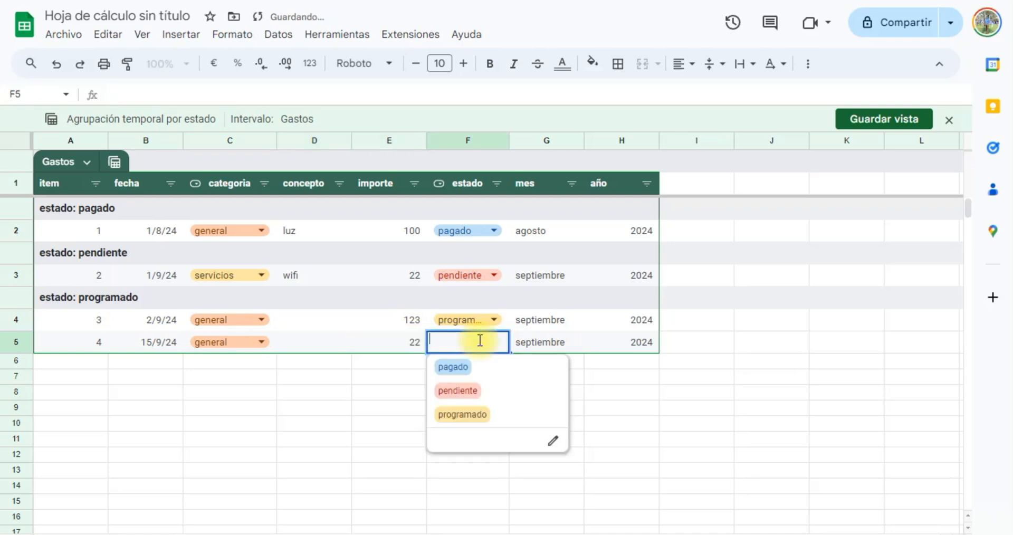
click(464, 381)
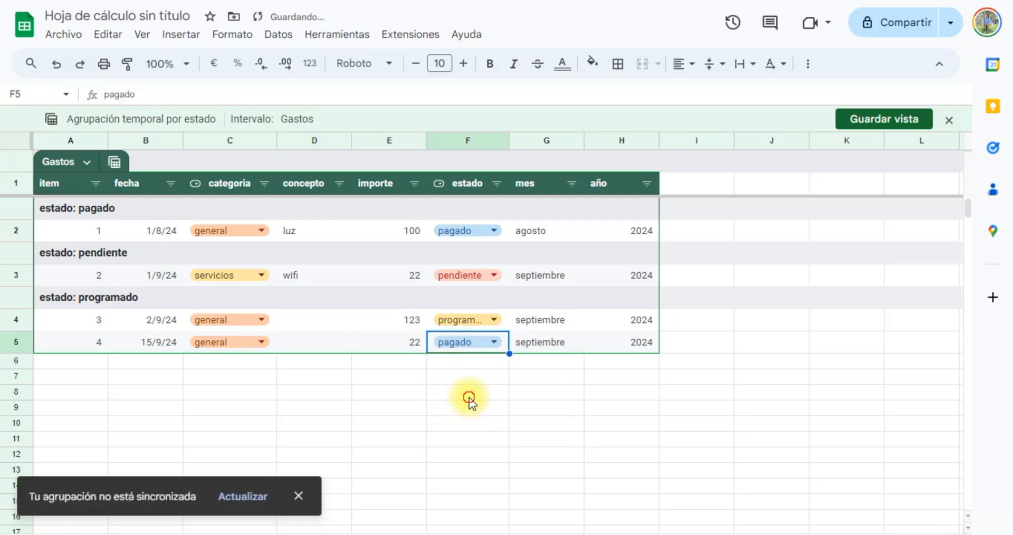
click(469, 399)
Step: Save the grouping view under the name Agrupar por estado and exit the view
click(868, 118)
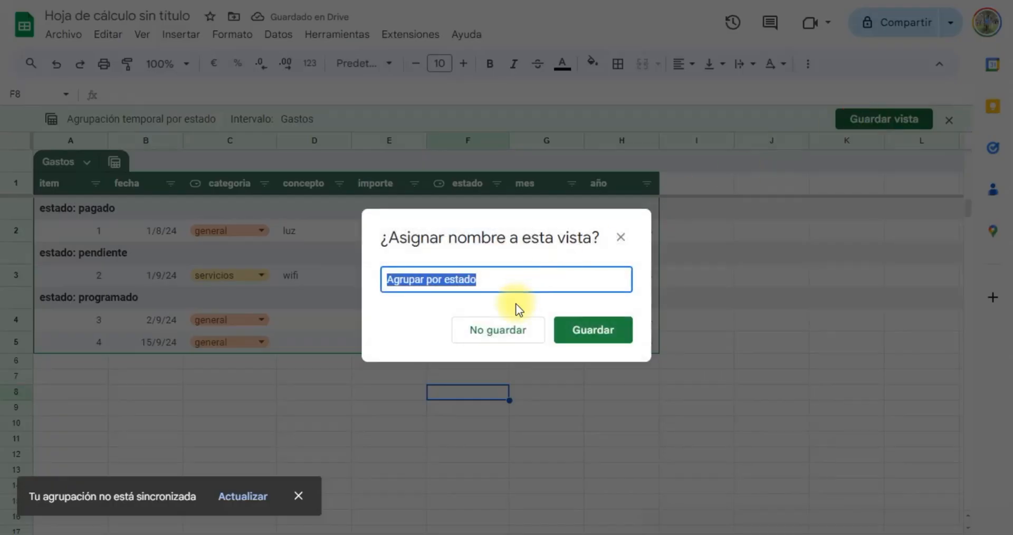
click(596, 338)
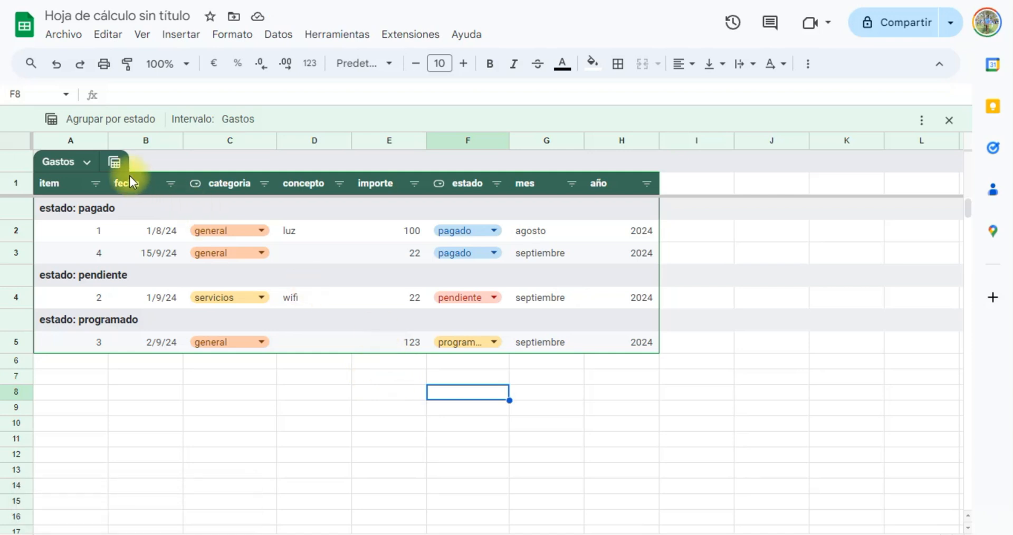
click(114, 162)
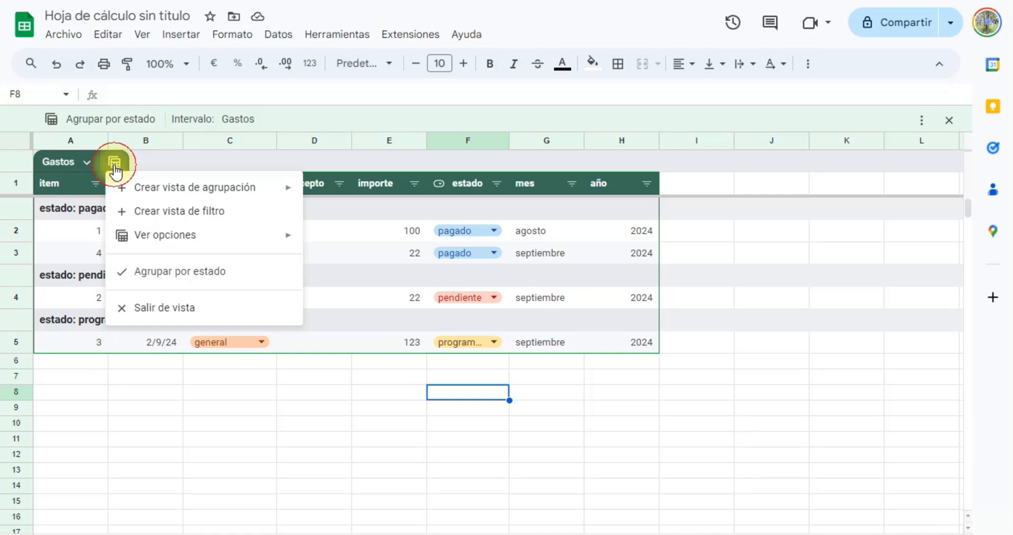
click(162, 307)
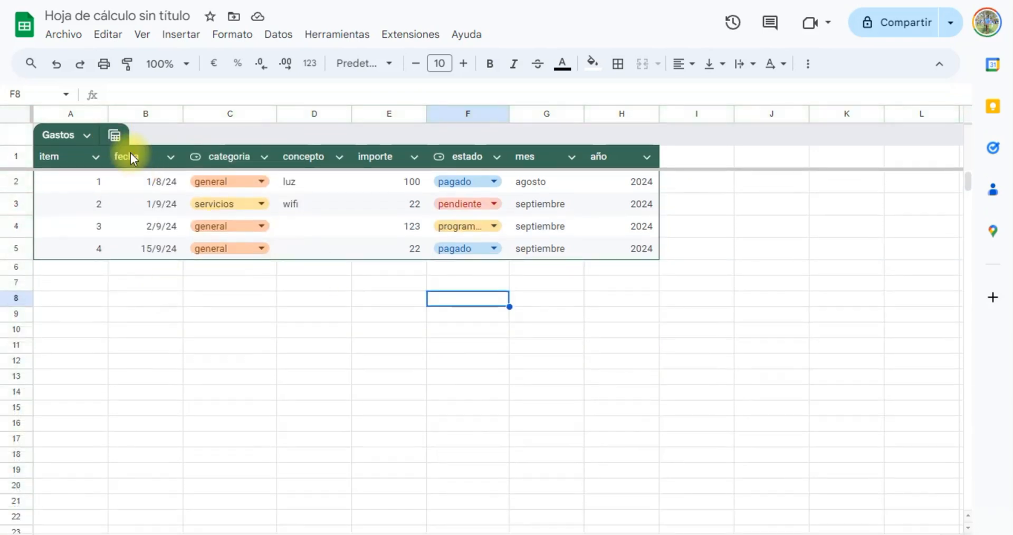
click(114, 136)
mouse_move(203, 160)
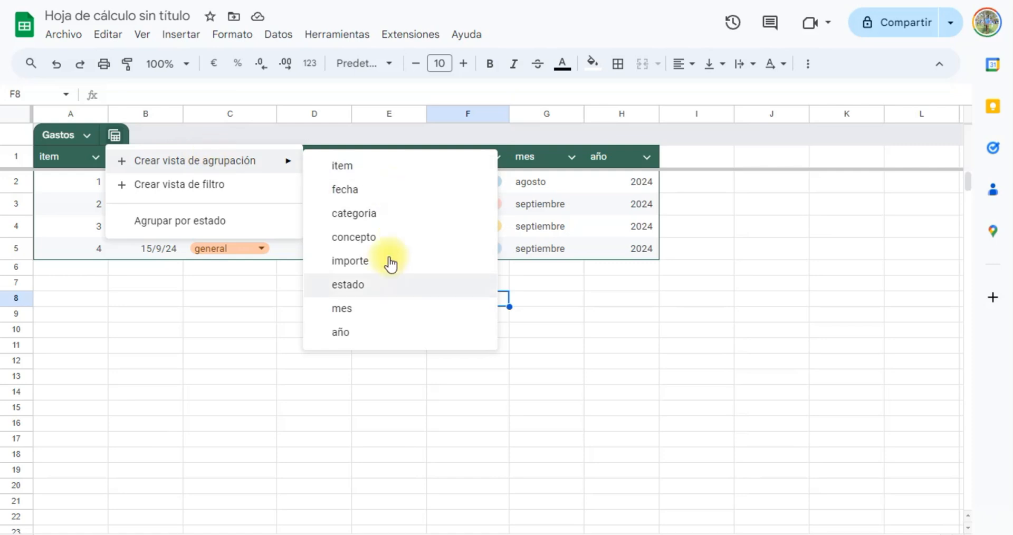
click(191, 360)
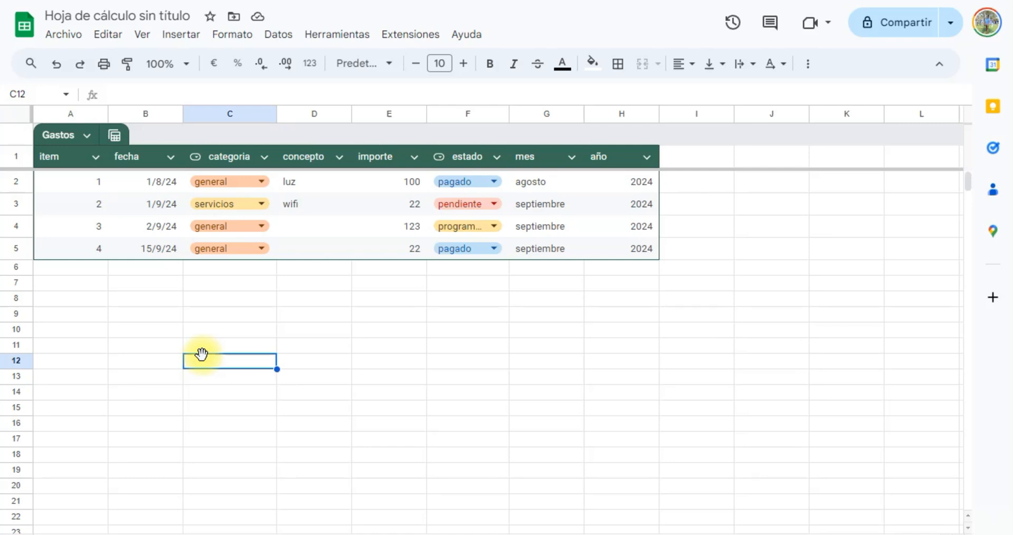
click(717, 163)
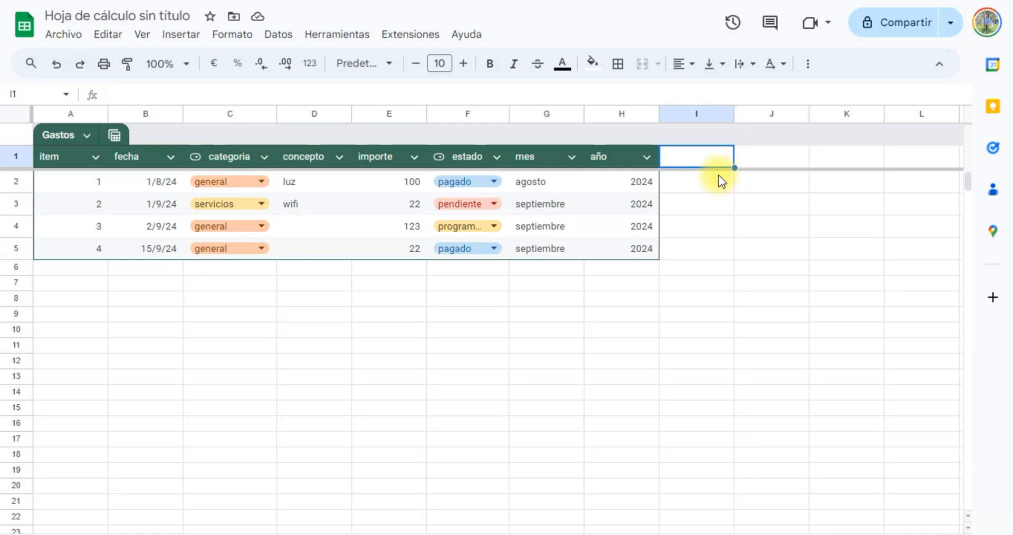
Step: Rename the spreadsheet as Control de Gastos v1.0
click(145, 19)
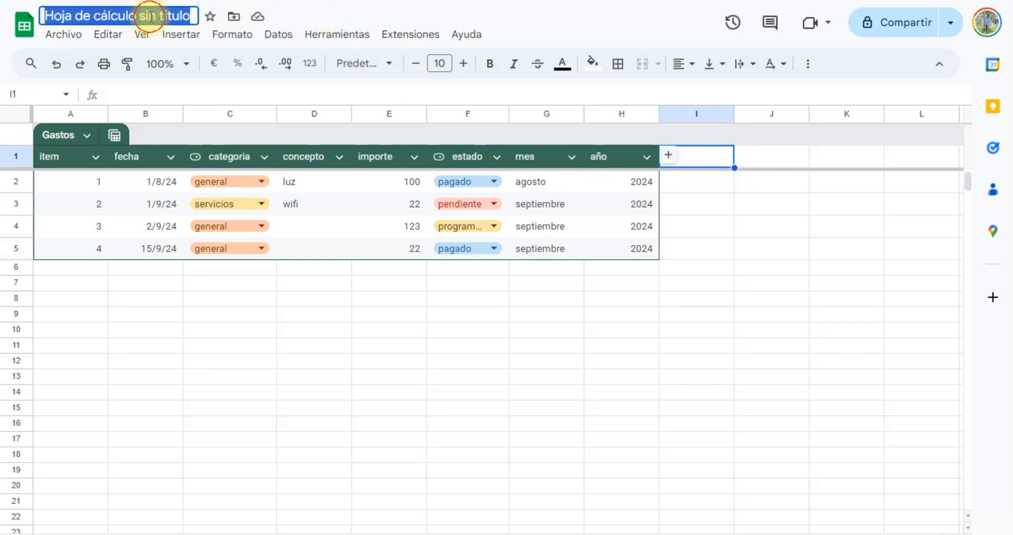
text(Control de V)
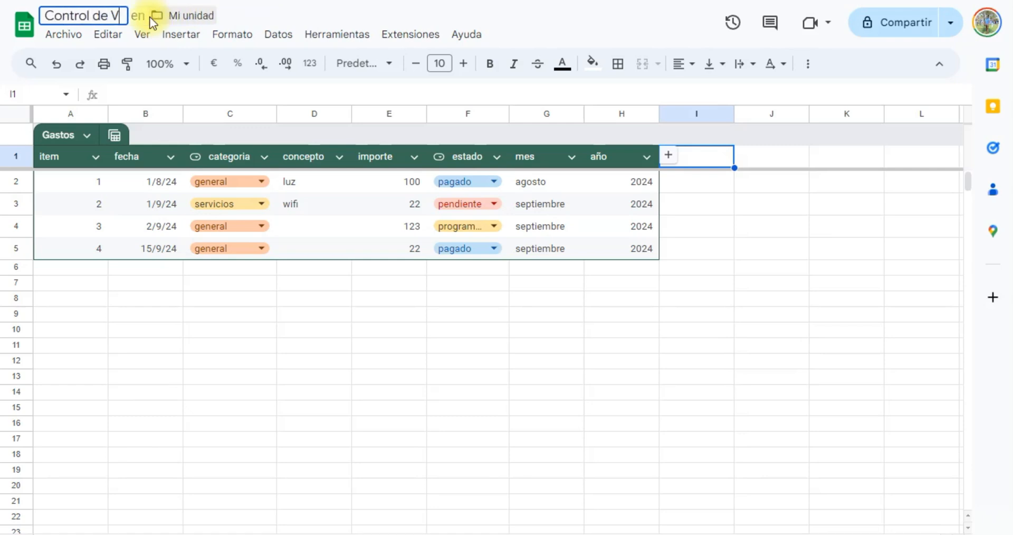
key(BackSpace)
text(G)
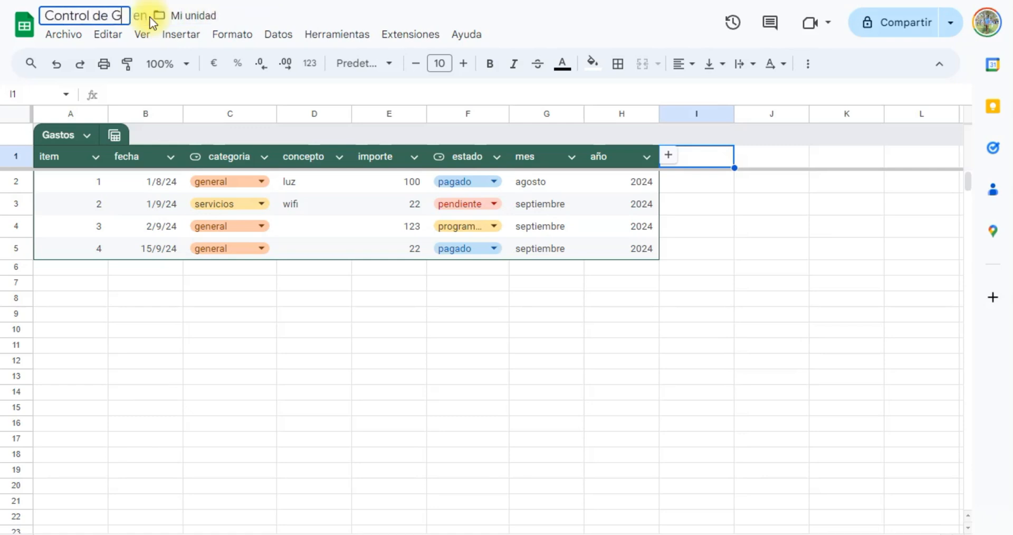
text(astos v1.0)
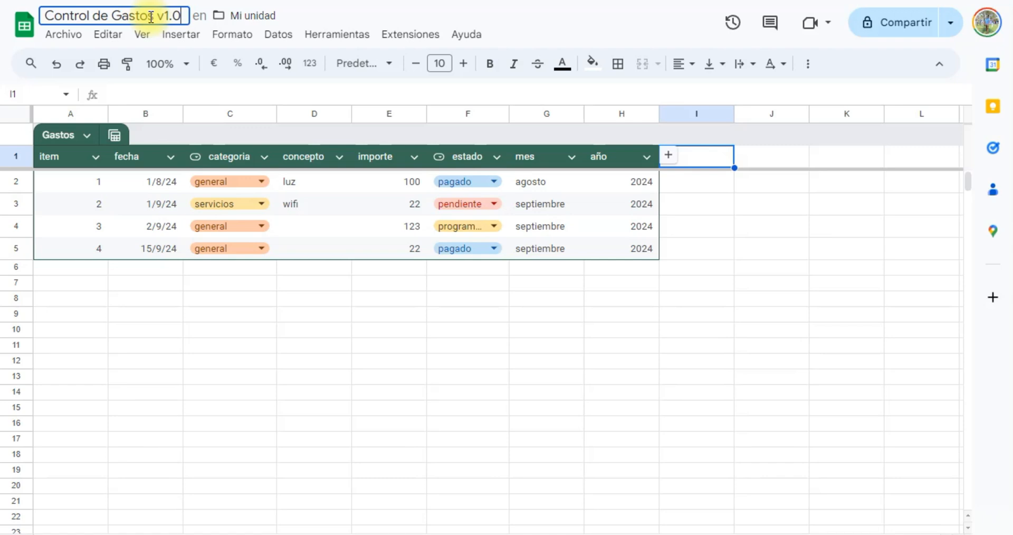
key(Return)
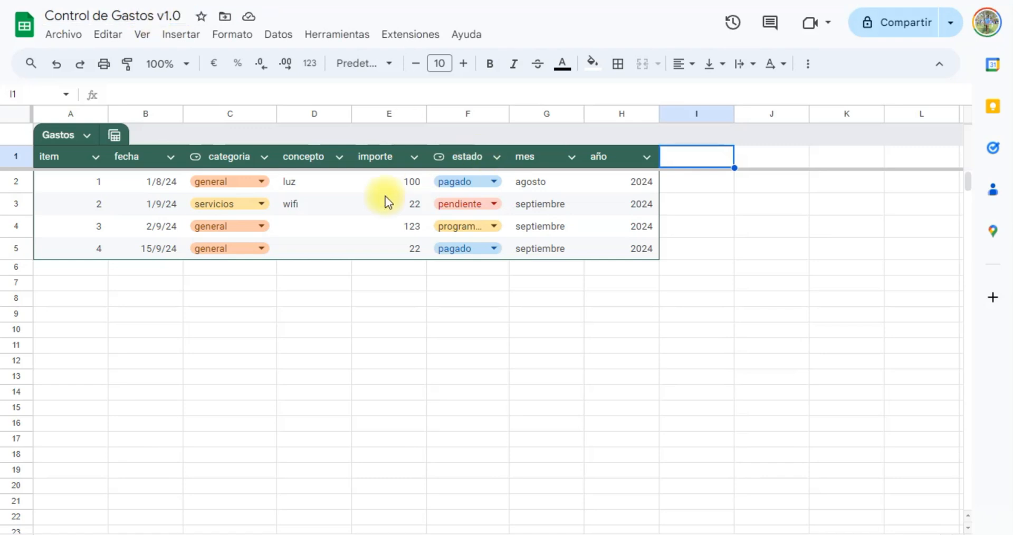
Step: Create a pivot table from the Gastos table on a new sheet, with categoria as its rows
click(308, 228)
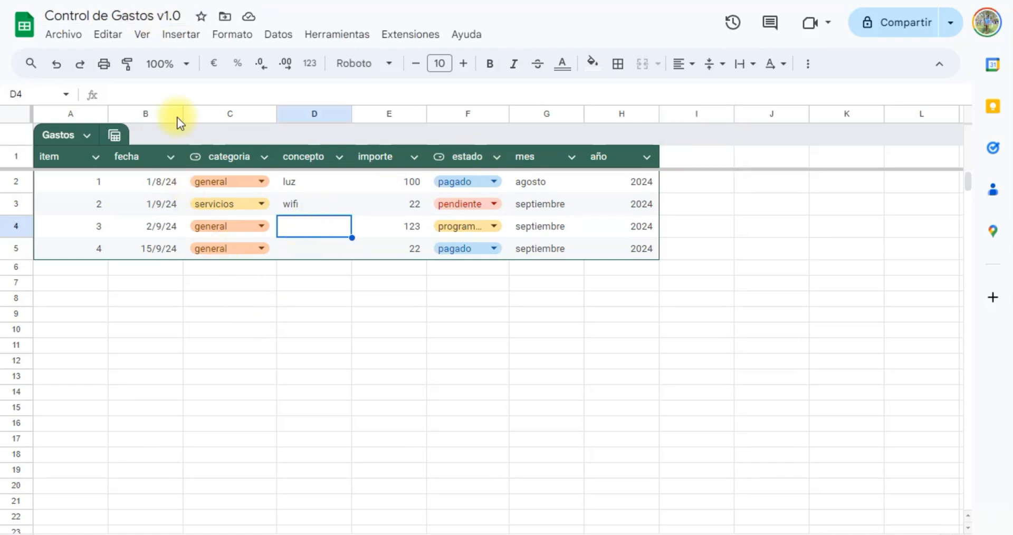
click(184, 33)
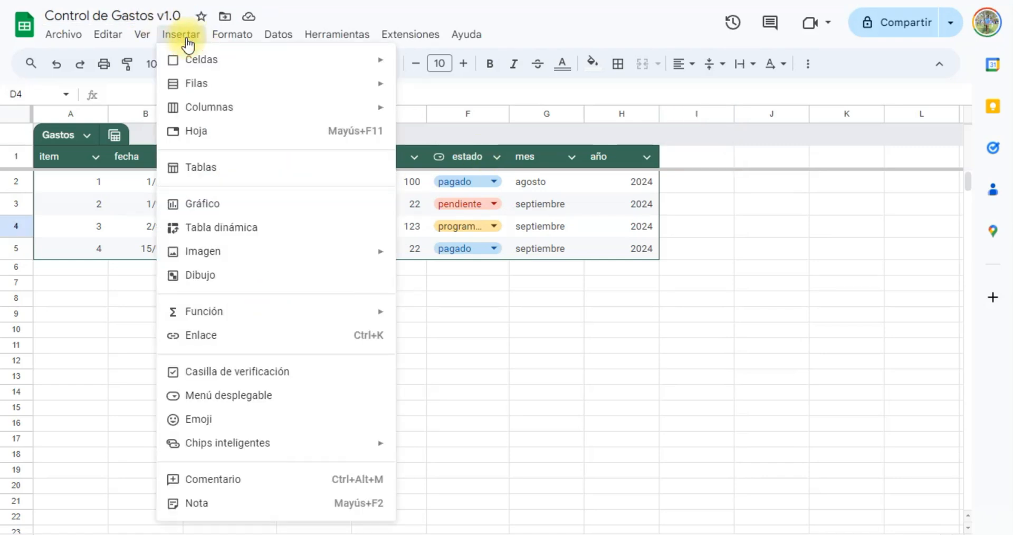
click(253, 232)
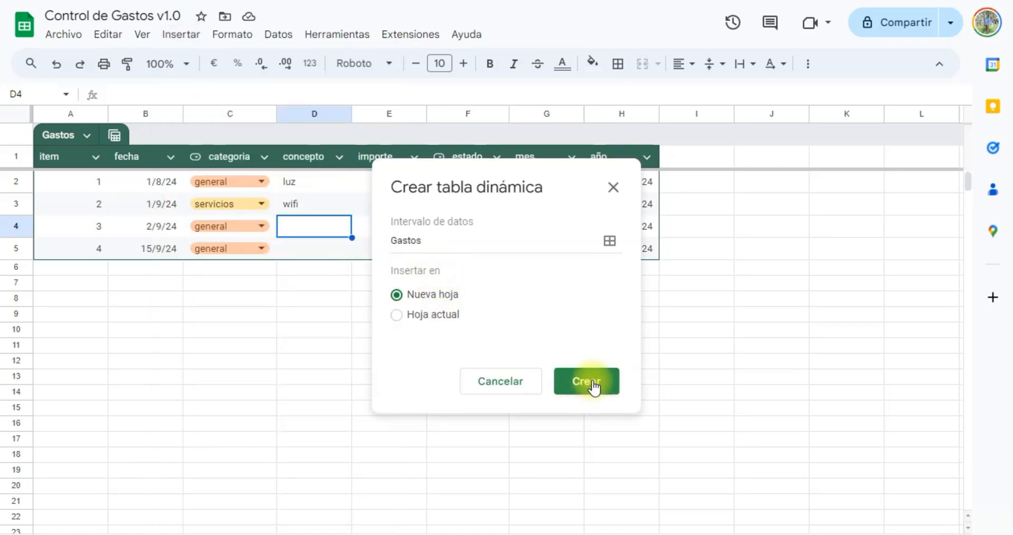
click(474, 249)
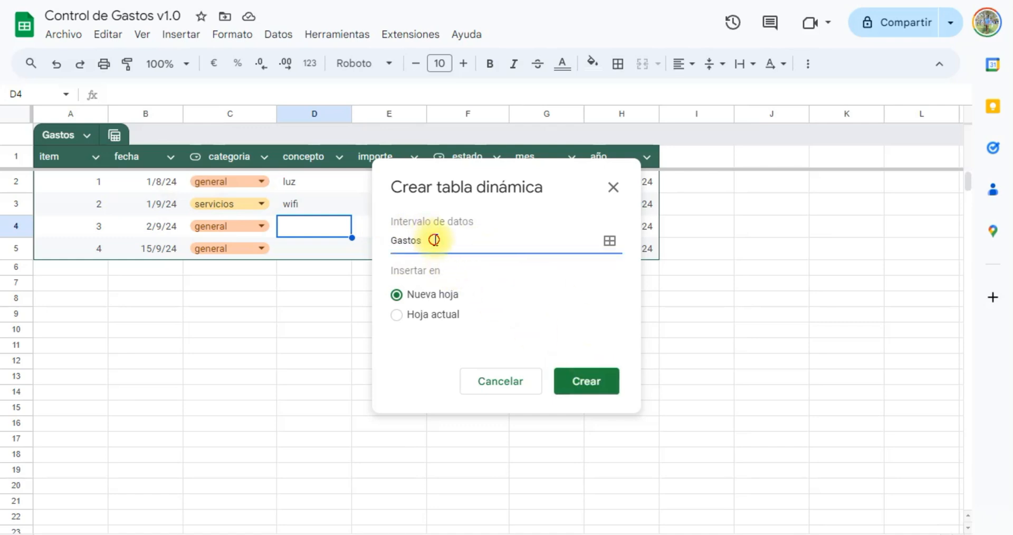
drag(436, 240, 355, 244)
click(451, 244)
click(596, 382)
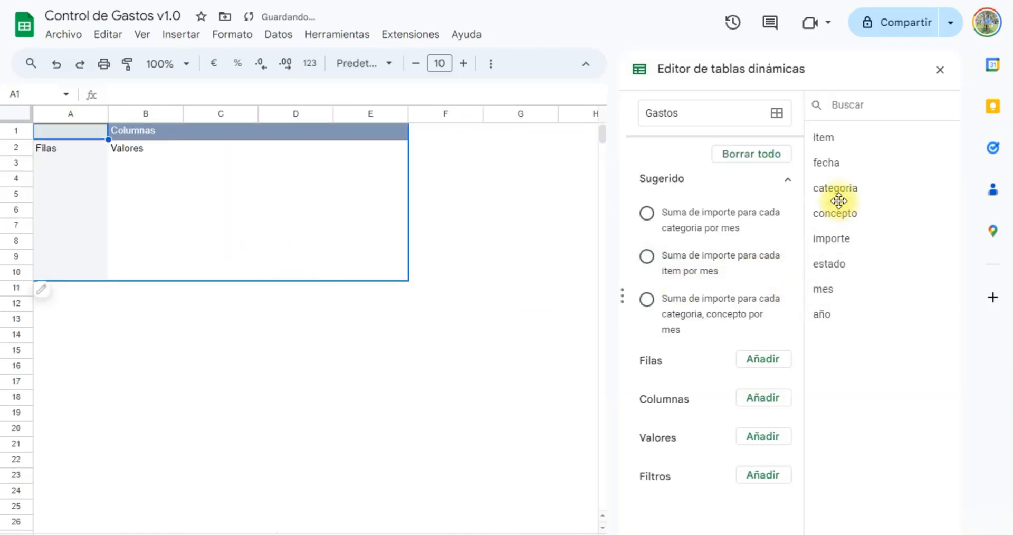
drag(832, 191, 686, 388)
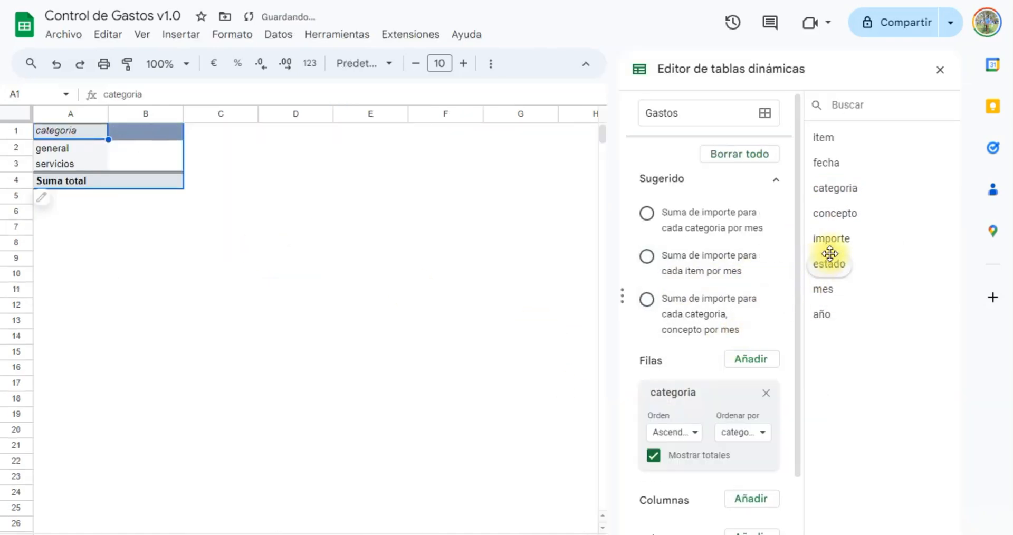
drag(830, 240, 784, 361)
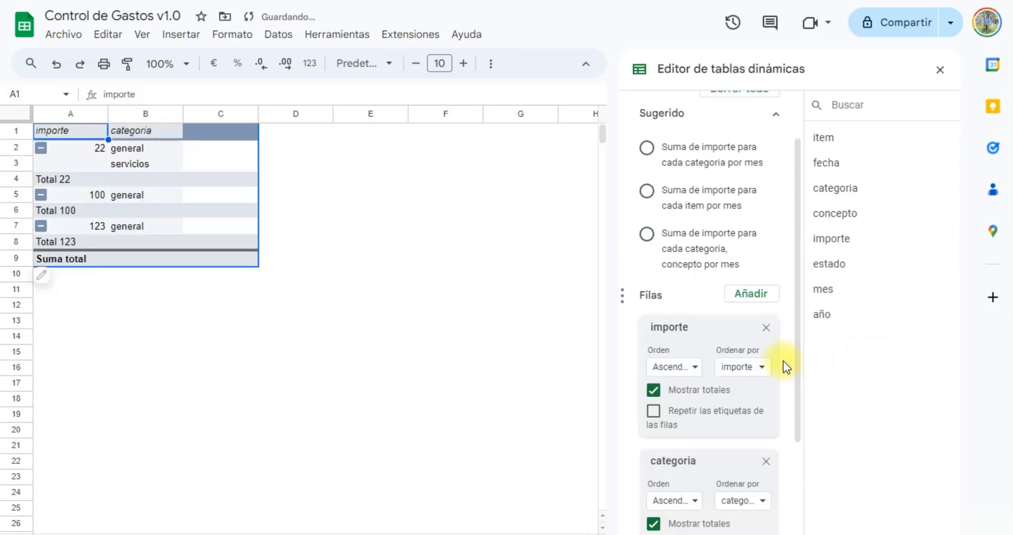
scroll(783, 359, down, 4)
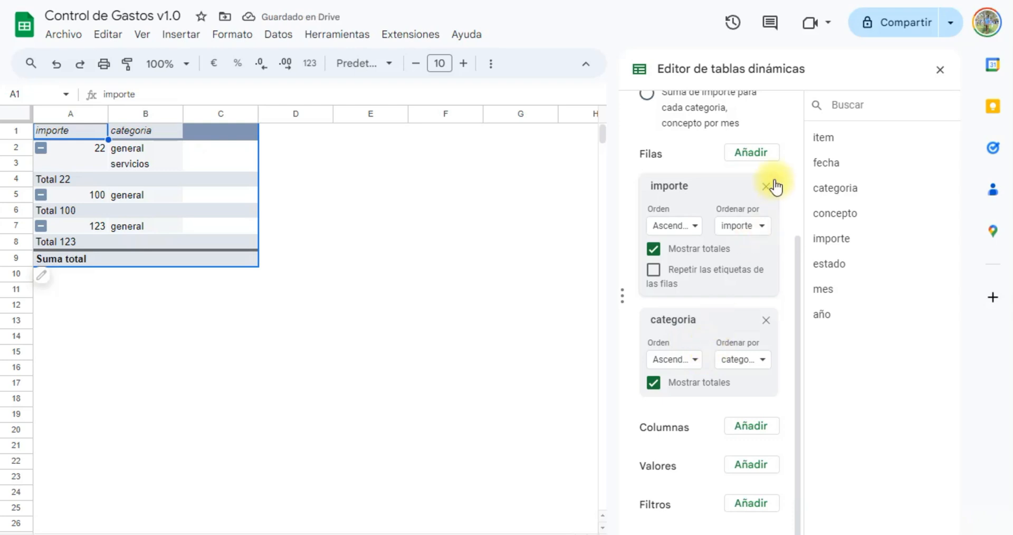
click(764, 187)
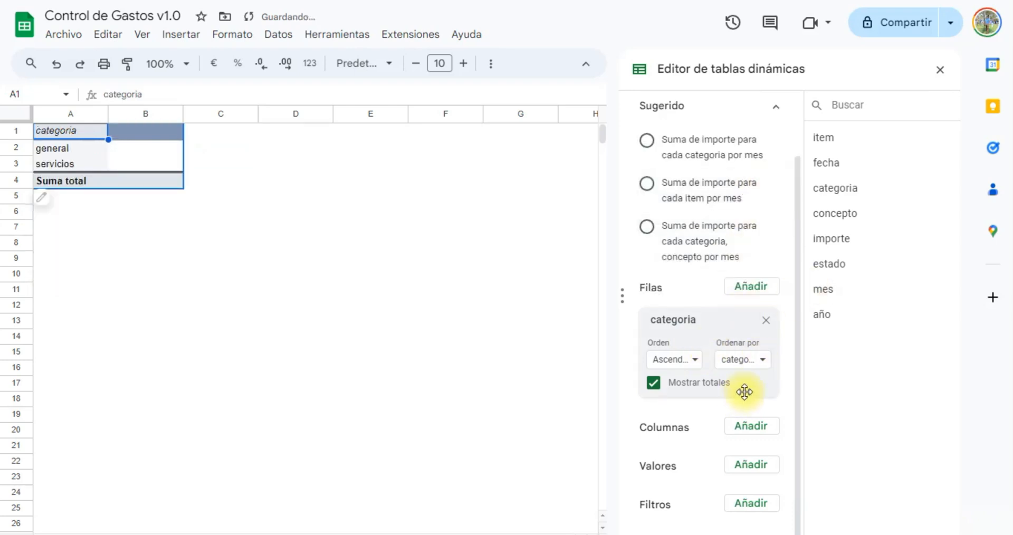
Step: Add importe as the pivot table's summed value and move the table so it starts at cell K1
drag(831, 240, 699, 478)
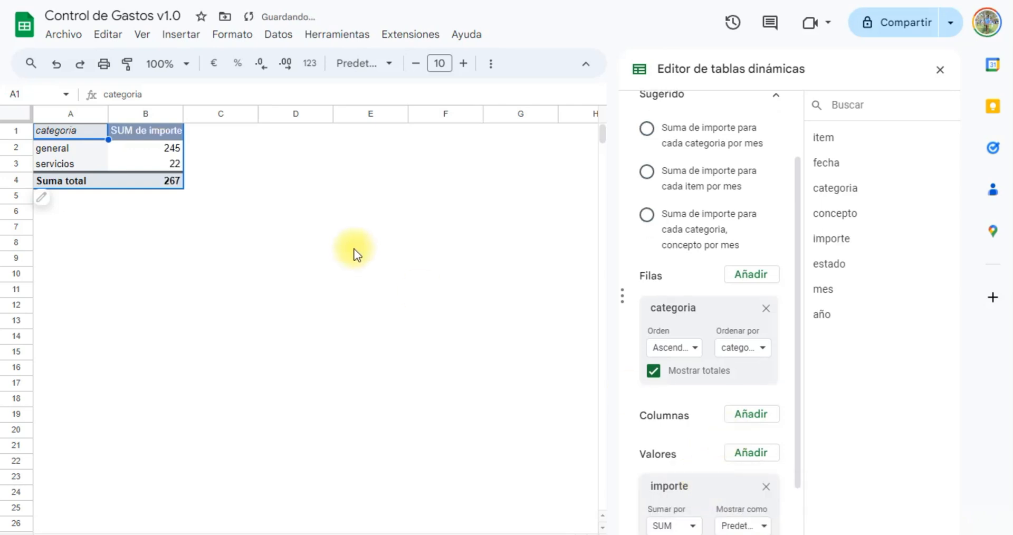
click(938, 74)
drag(71, 137, 158, 186)
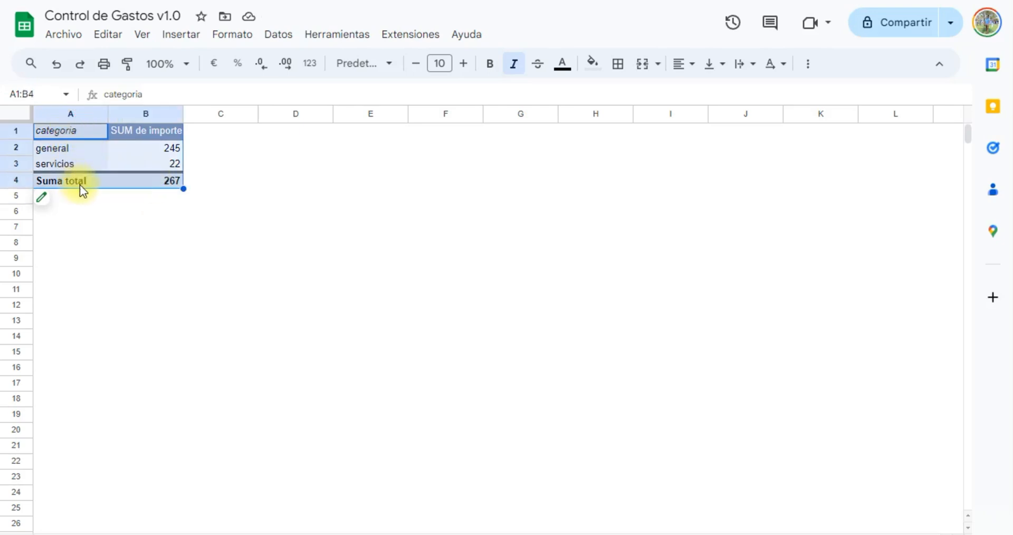
drag(81, 186, 828, 179)
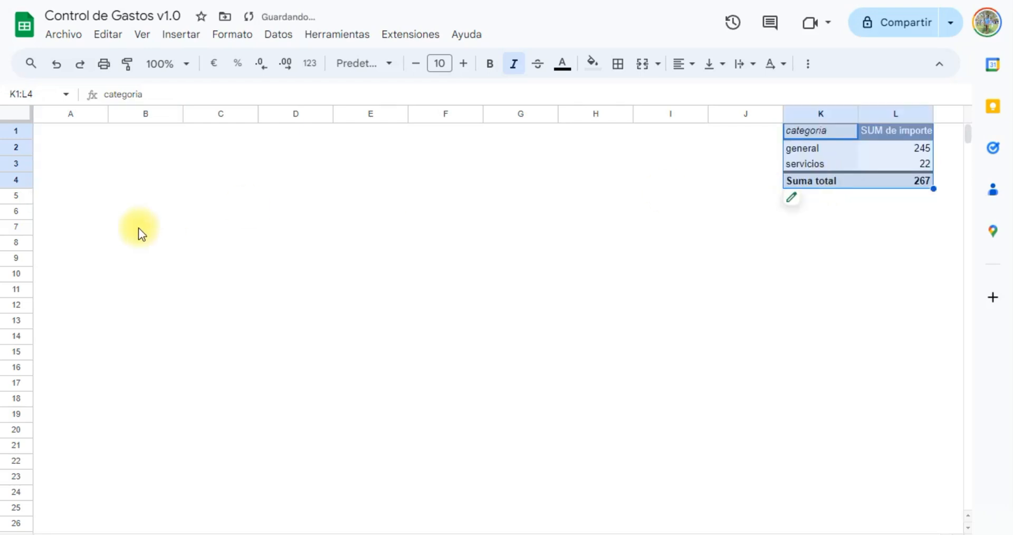
click(143, 161)
click(478, 163)
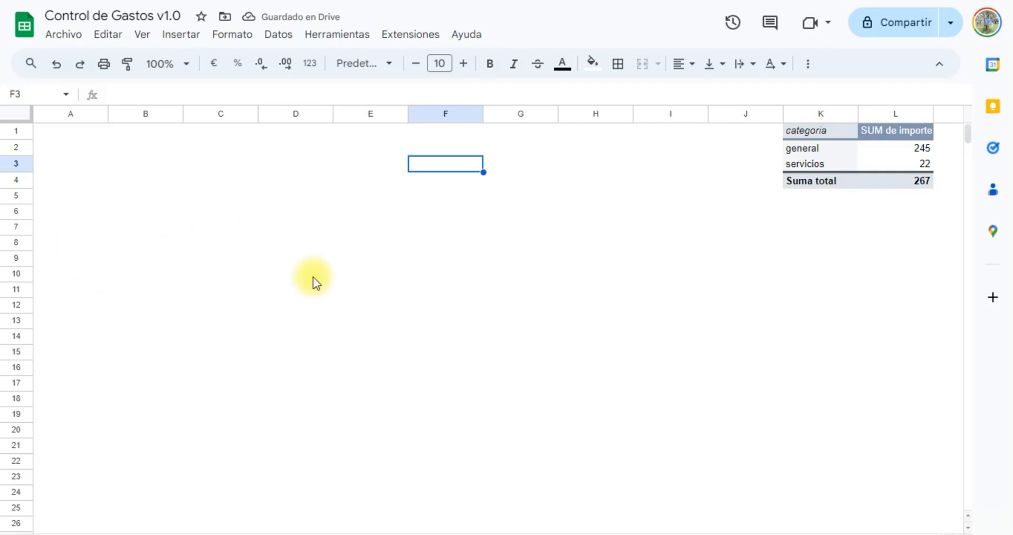
Step: Insert a chart based on the pivot table and narrow it so it ends within column E
click(838, 166)
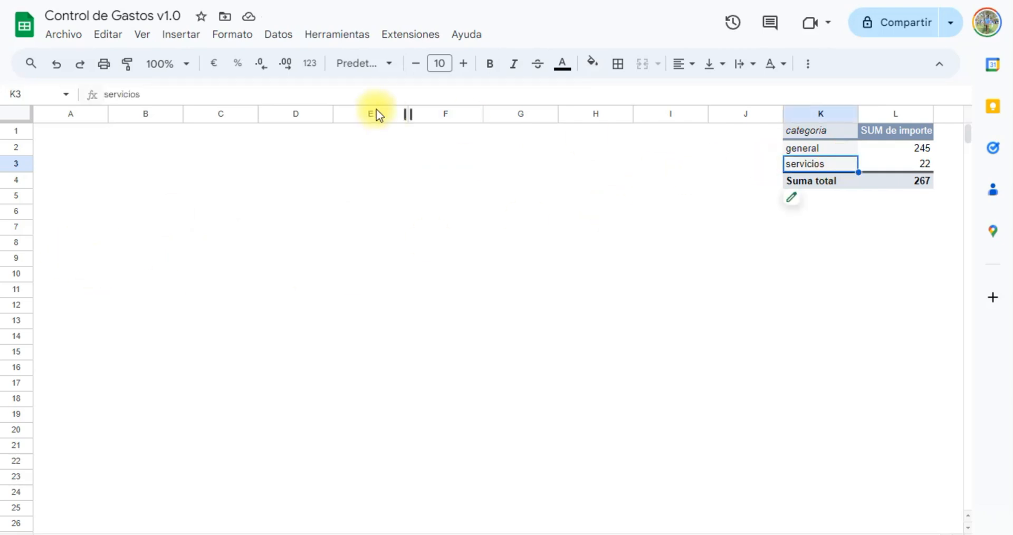
click(185, 34)
click(206, 204)
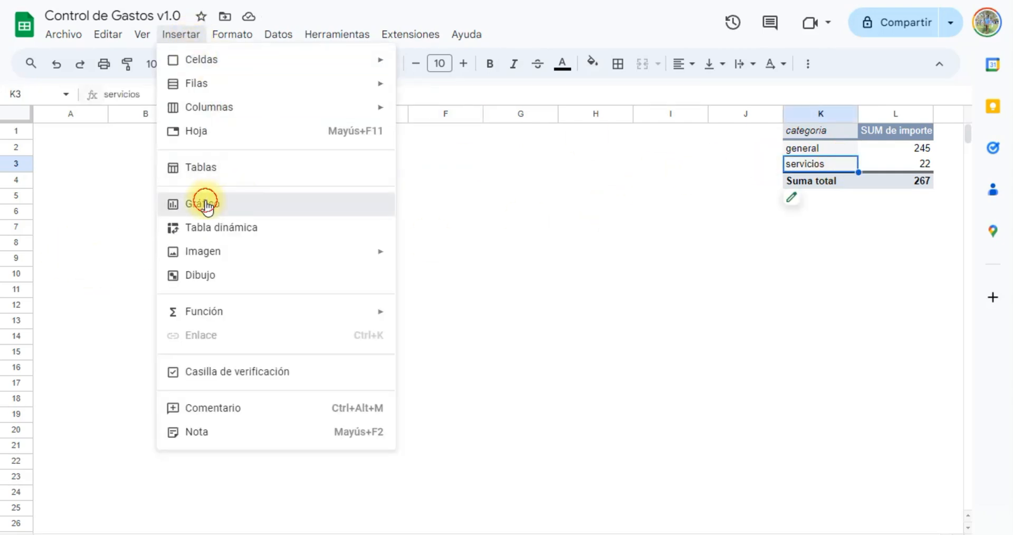
click(206, 202)
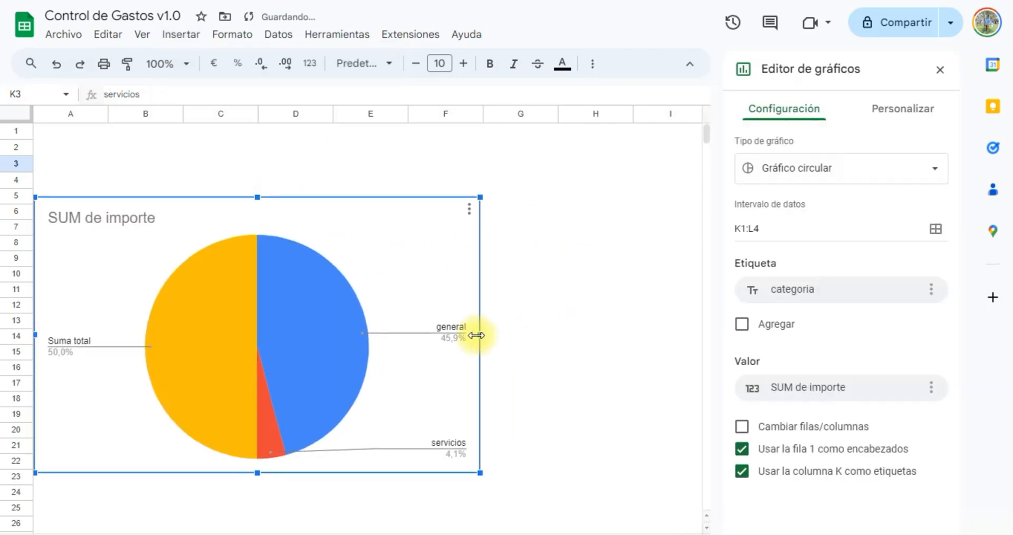
drag(480, 335, 399, 336)
Step: Try the column, waterfall, bar and table types on the pivot table's chart
click(825, 169)
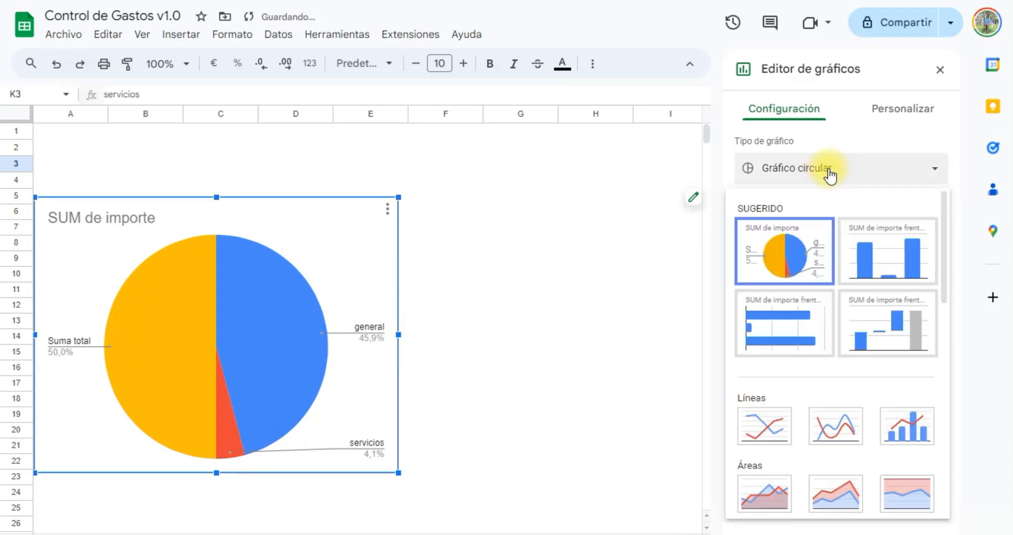
click(876, 287)
click(794, 170)
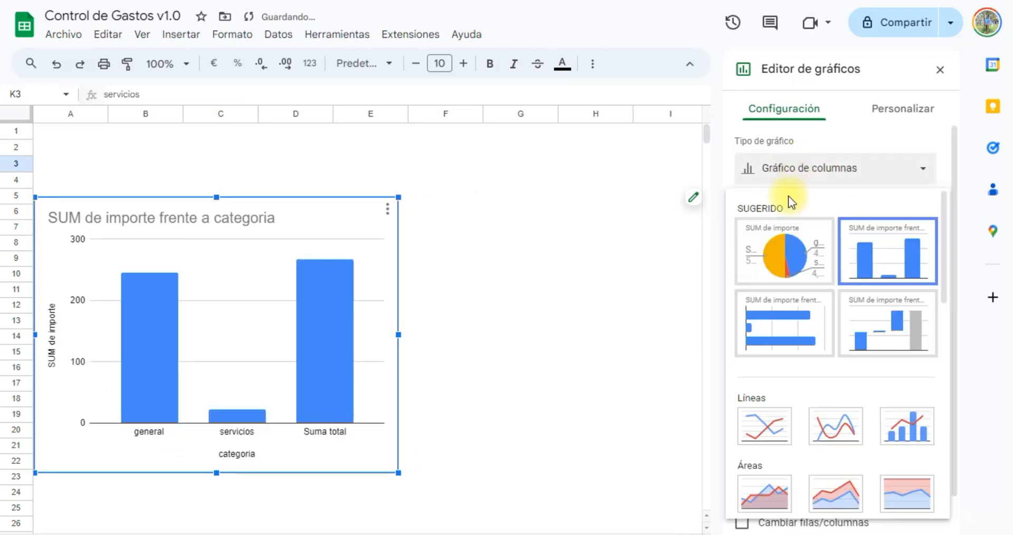
click(774, 328)
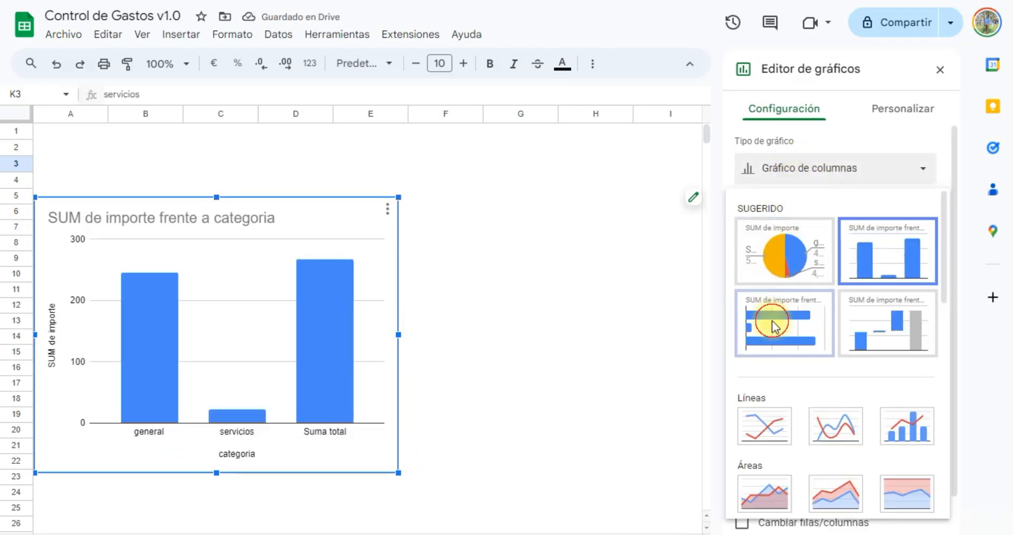
click(802, 166)
click(870, 337)
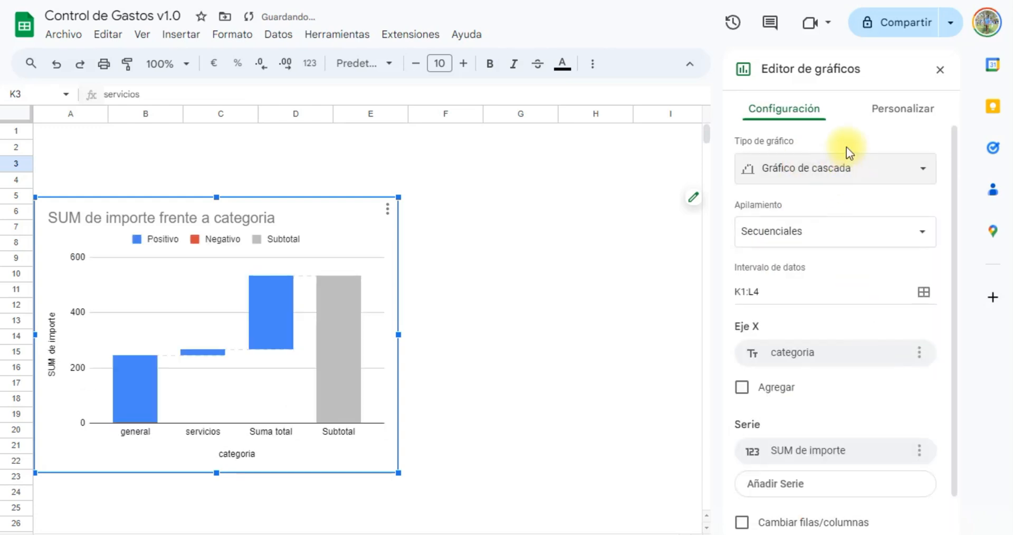
click(815, 170)
scroll(834, 348, down, 6)
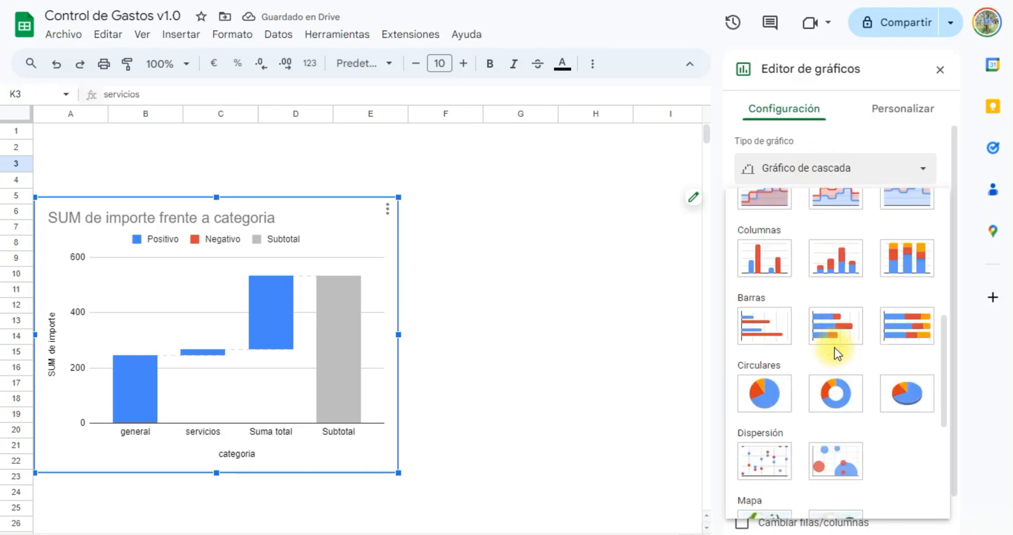
click(764, 306)
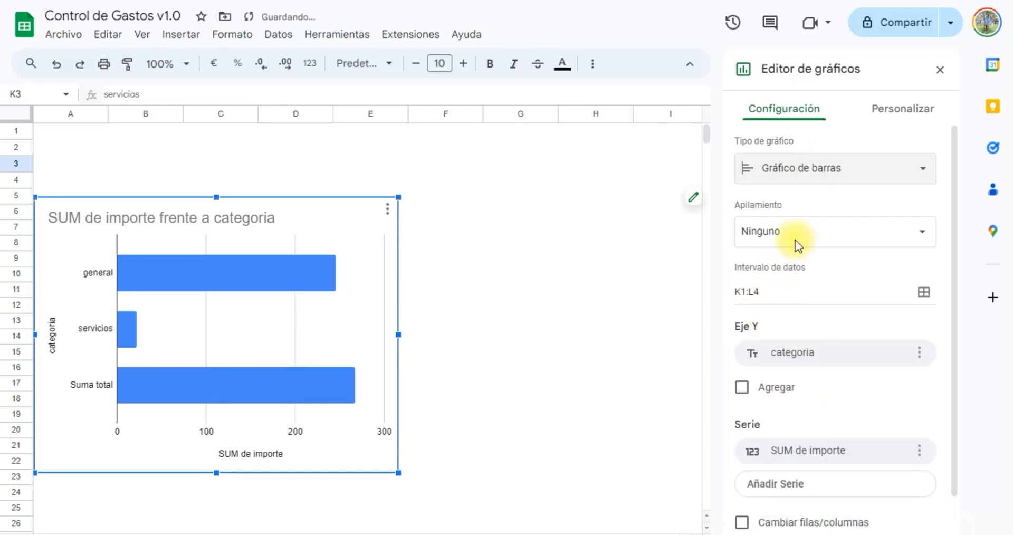
click(817, 170)
scroll(834, 342, down, 8)
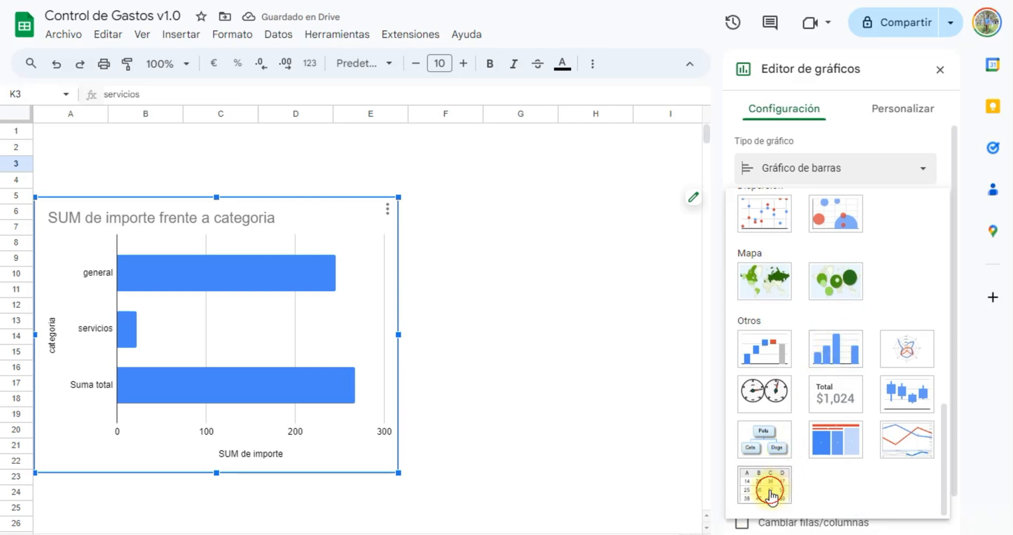
click(765, 484)
Step: Make the chart a bar chart and set its title to Agrupado por Categoria
click(822, 174)
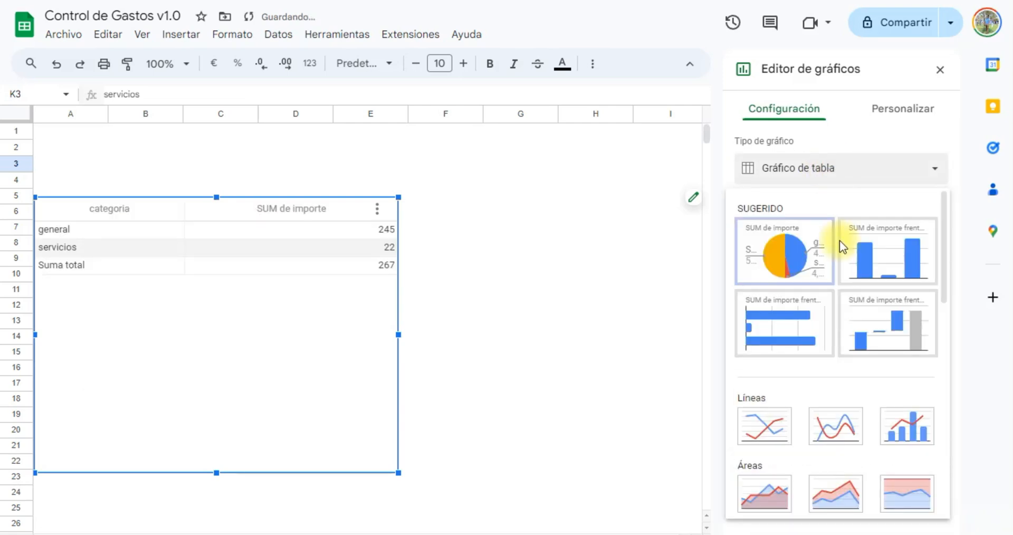
click(783, 316)
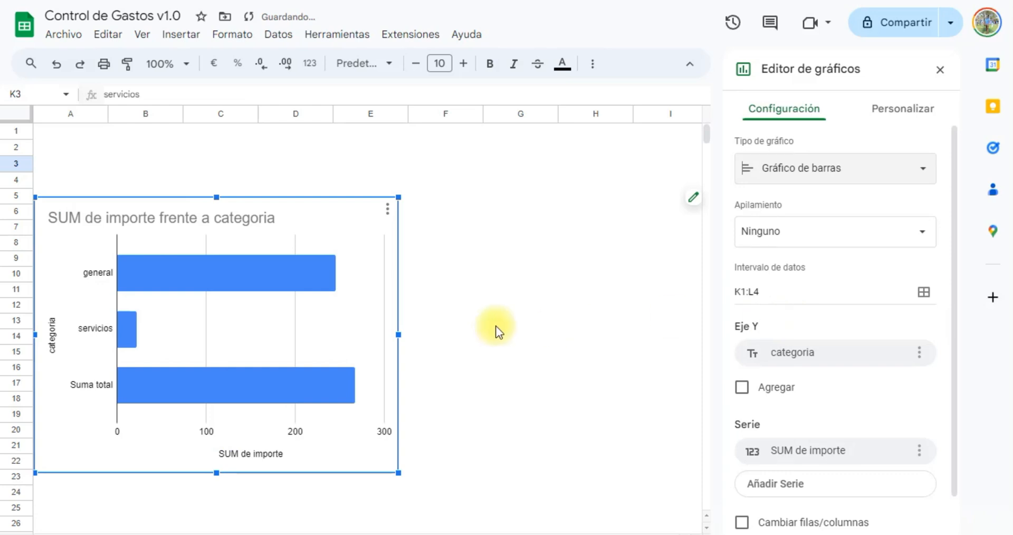
click(166, 219)
click(166, 221)
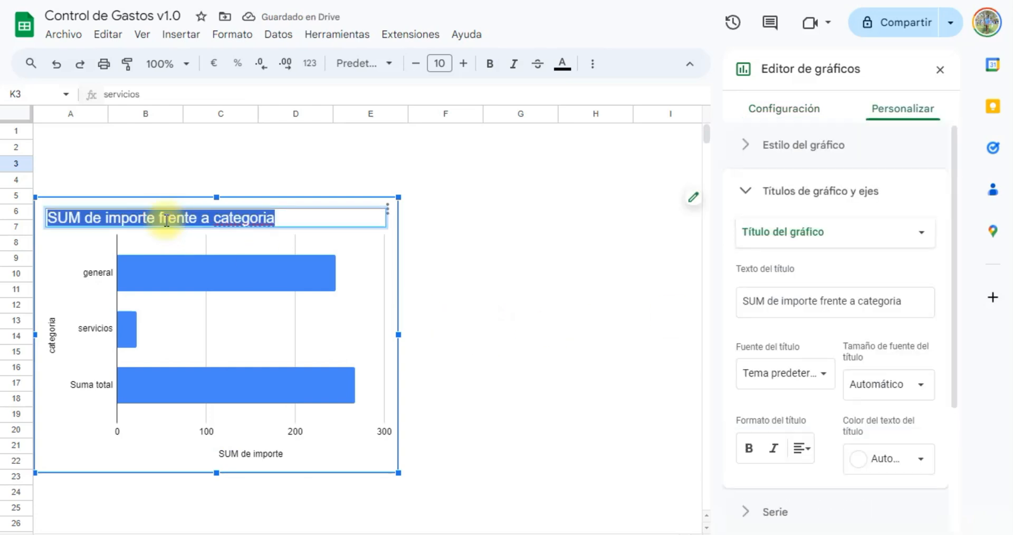
text(Agrupado por Categoria)
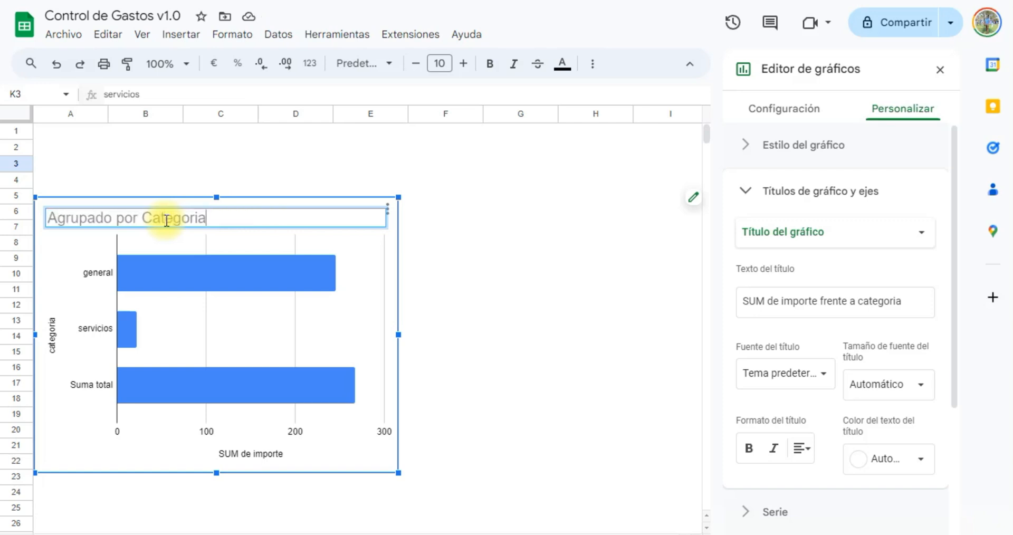
click(397, 288)
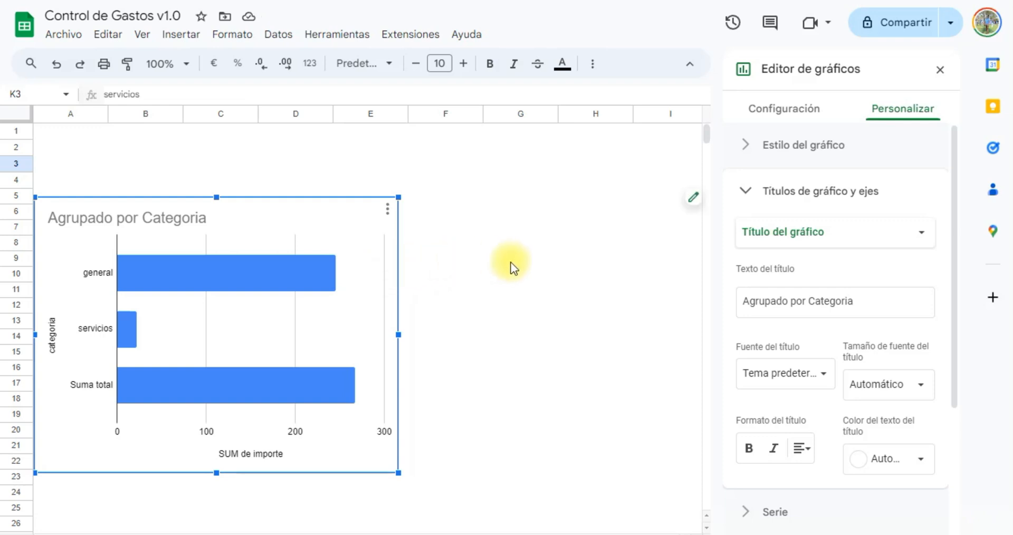
click(475, 275)
Step: Turn off the totals for the categoria rows in the pivot table that feeds the bar chart
click(279, 386)
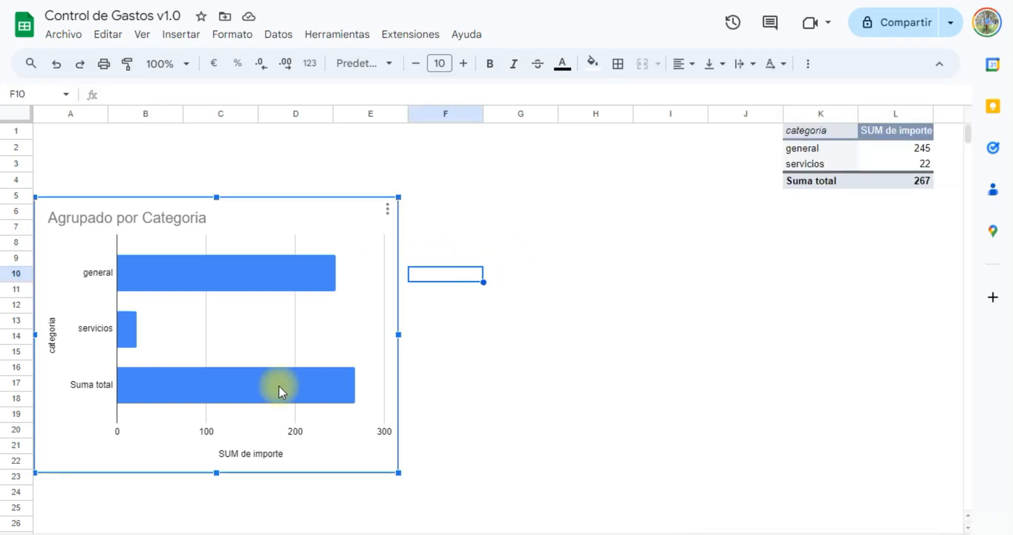
mouse_move(856, 182)
click(824, 180)
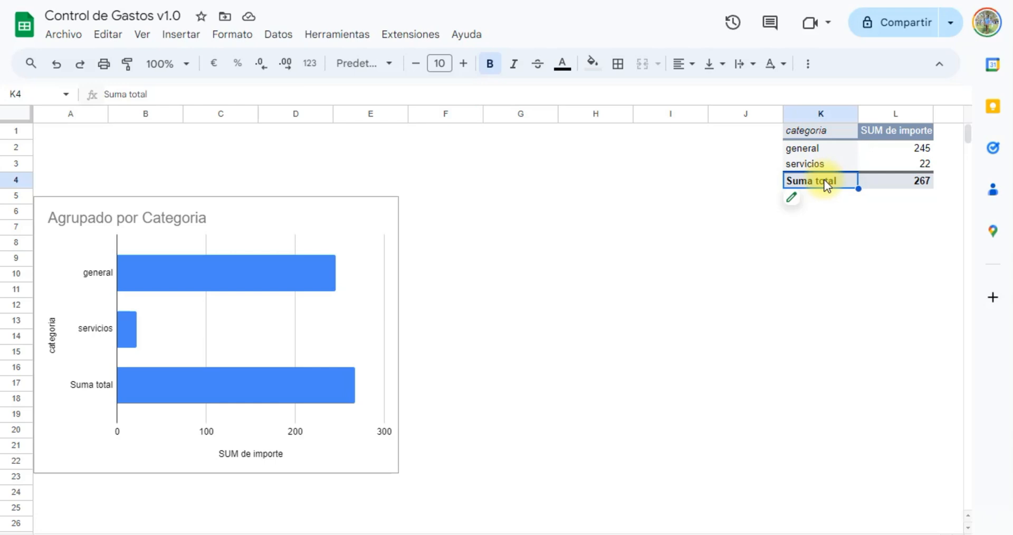
click(791, 198)
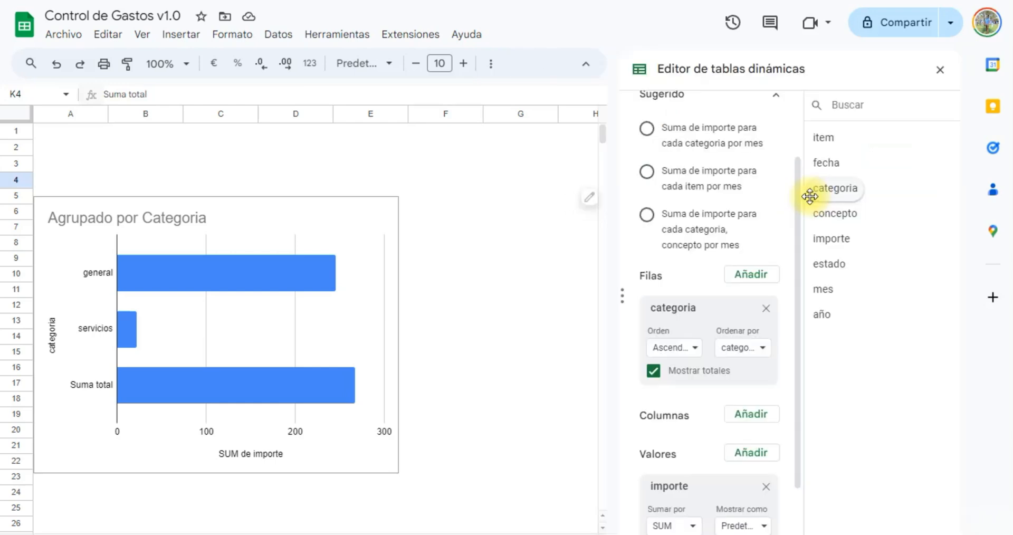
click(653, 372)
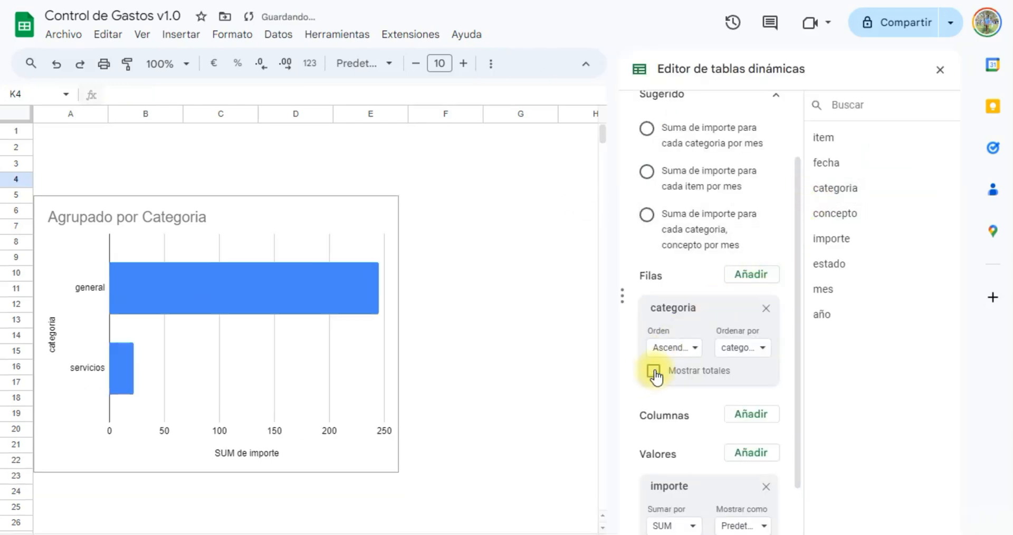
click(942, 70)
click(481, 352)
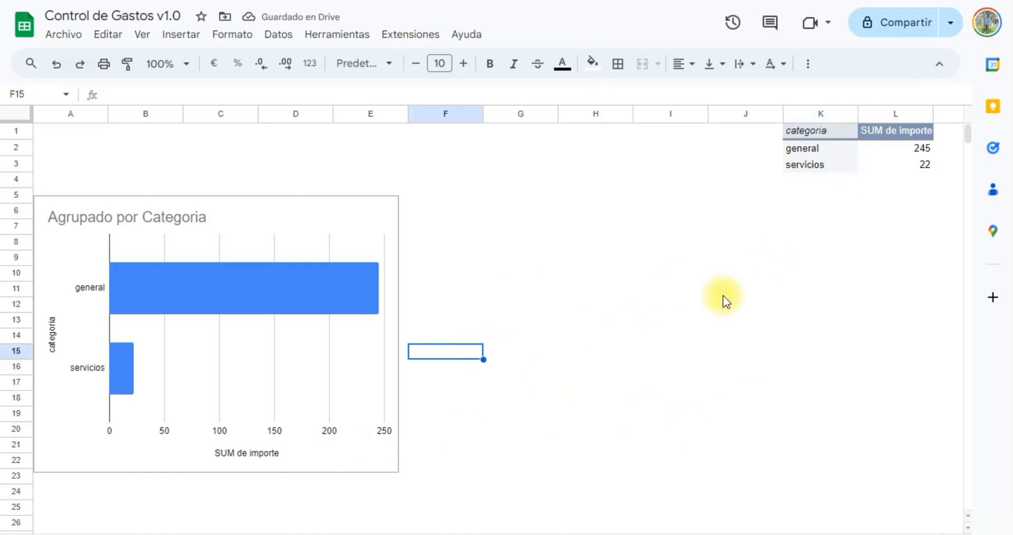
Step: Copy the categoria pivot table in K1:L3 and paste the duplicate starting at cell N1
mouse_move(855, 142)
drag(822, 131, 887, 165)
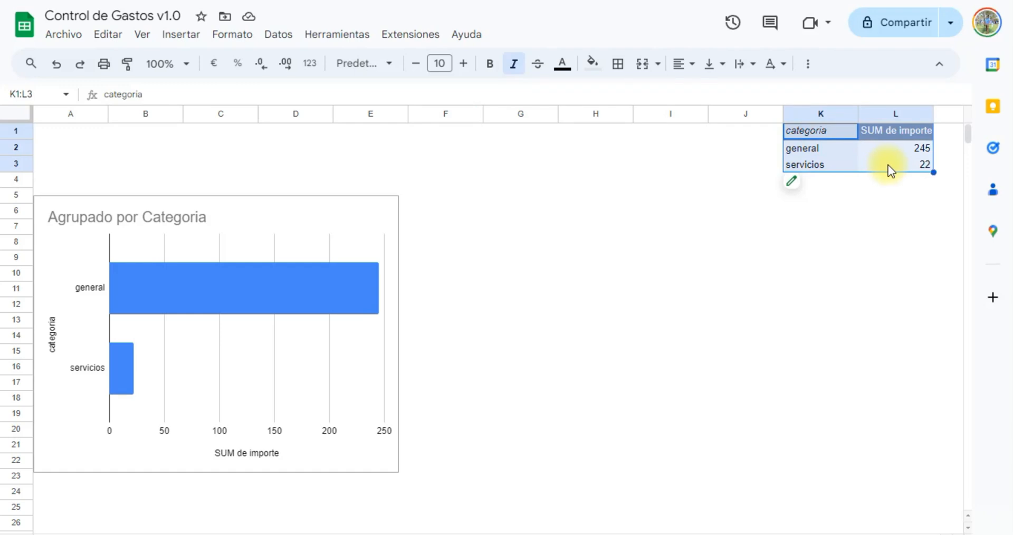
click(393, 211)
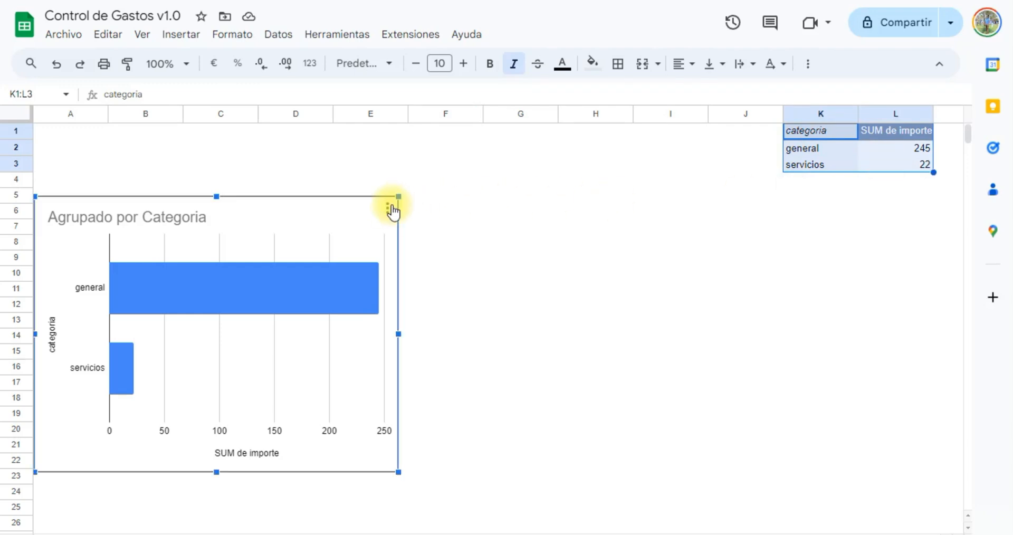
click(824, 153)
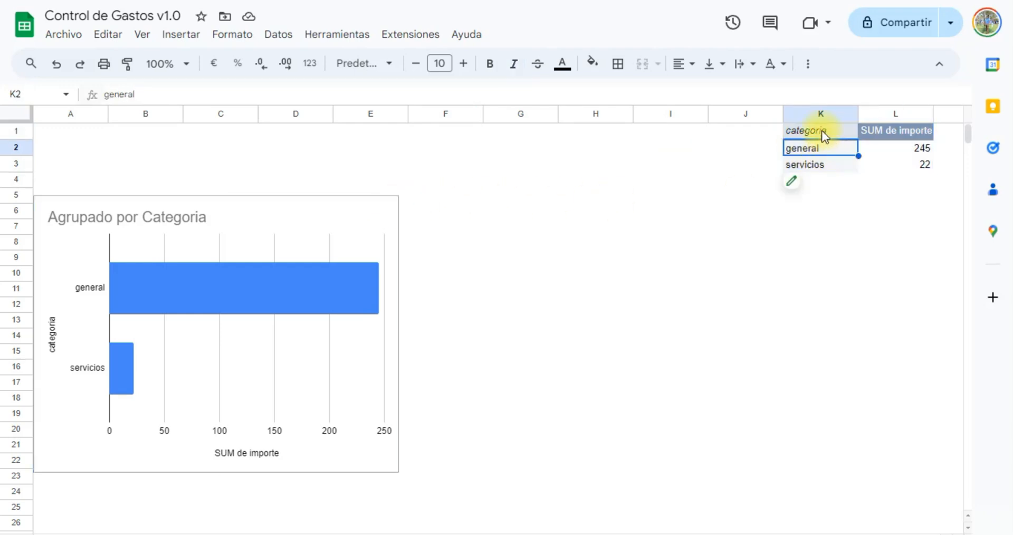
drag(821, 131, 875, 160)
key(ctrl+c)
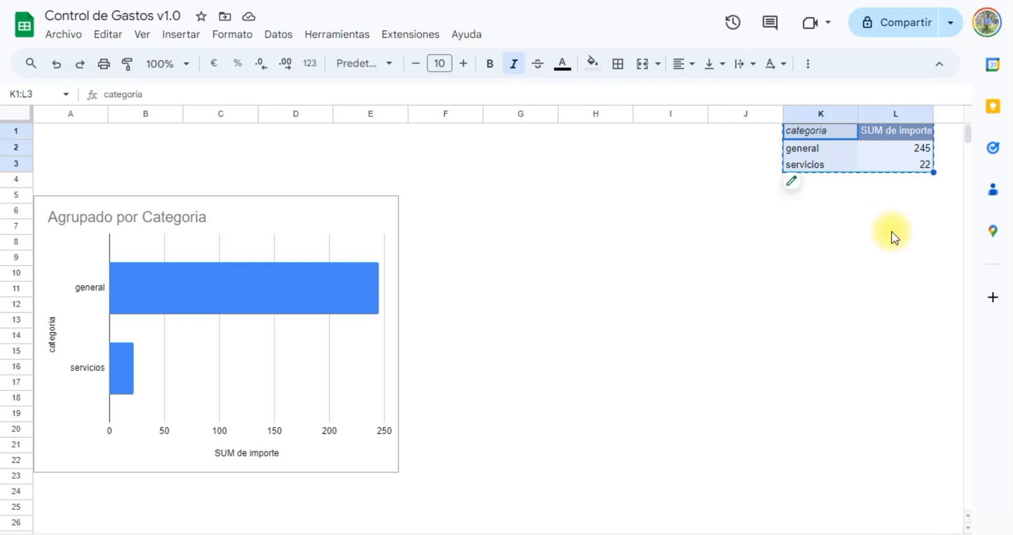
key(Right)
key(Right)
key(Right)
key(ctrl+v)
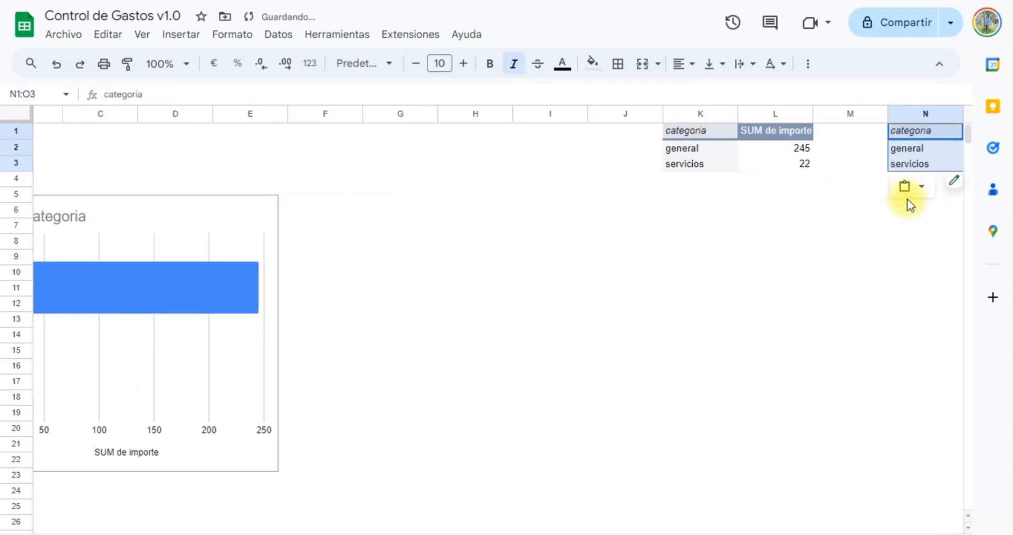
Step: Replace categoria with estado as the row field of the pasted pivot table
click(914, 186)
scroll(735, 401, down, 2)
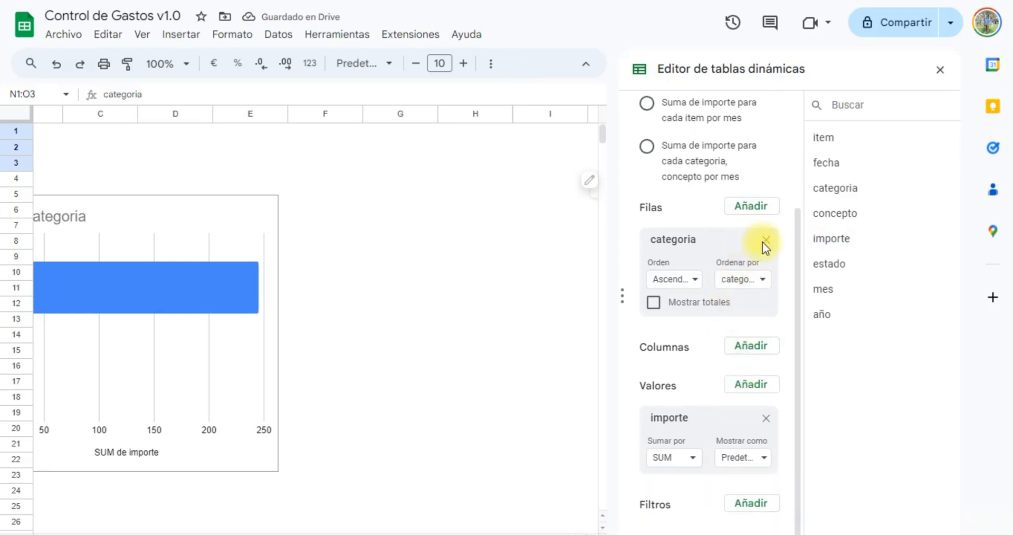
click(765, 241)
drag(827, 263, 696, 331)
click(539, 295)
key(Right)
key(Right)
key(Right)
key(Right)
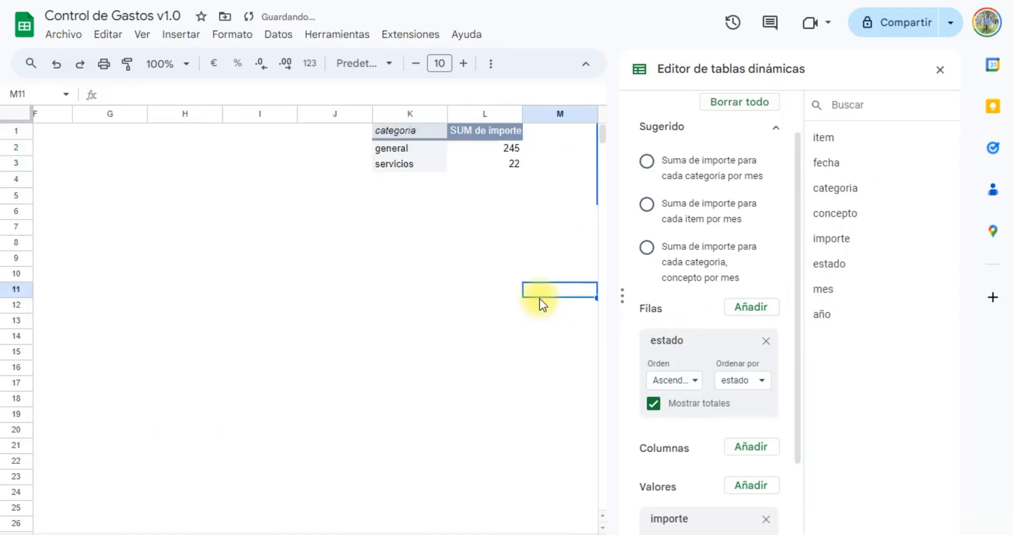
key(Right)
key(Right)
click(508, 164)
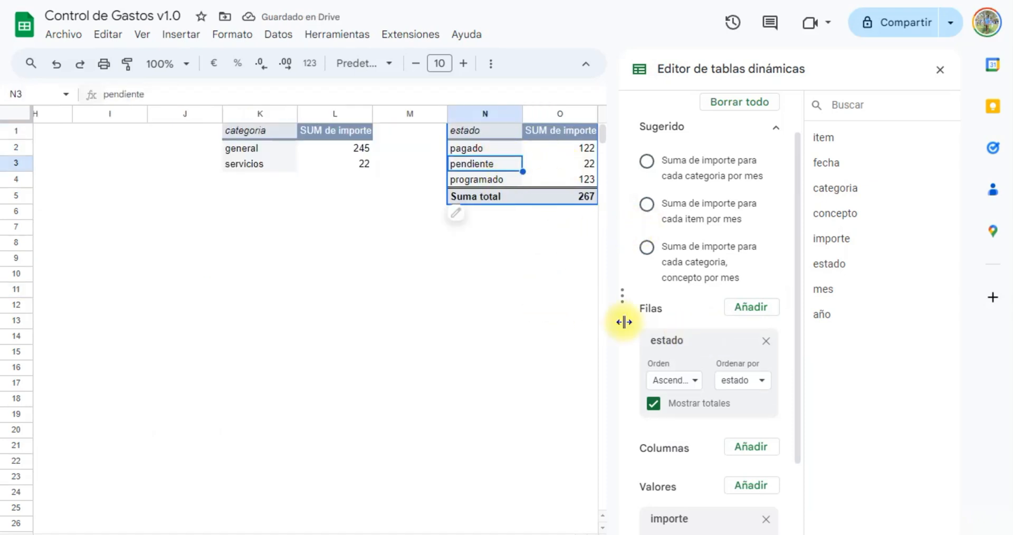
Step: Turn off the totals for the estado rows in the second pivot table
scroll(705, 255, up, 2)
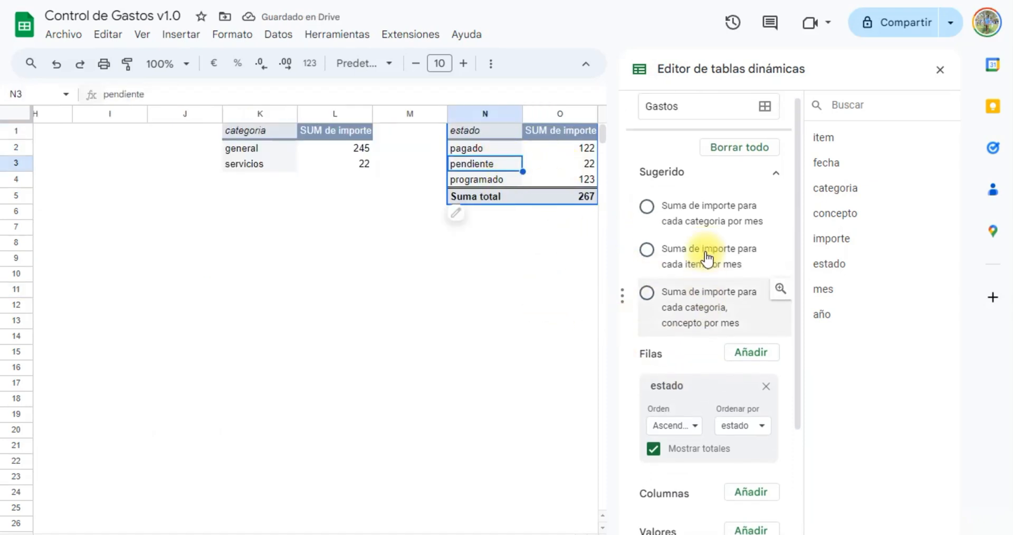
click(454, 292)
click(493, 180)
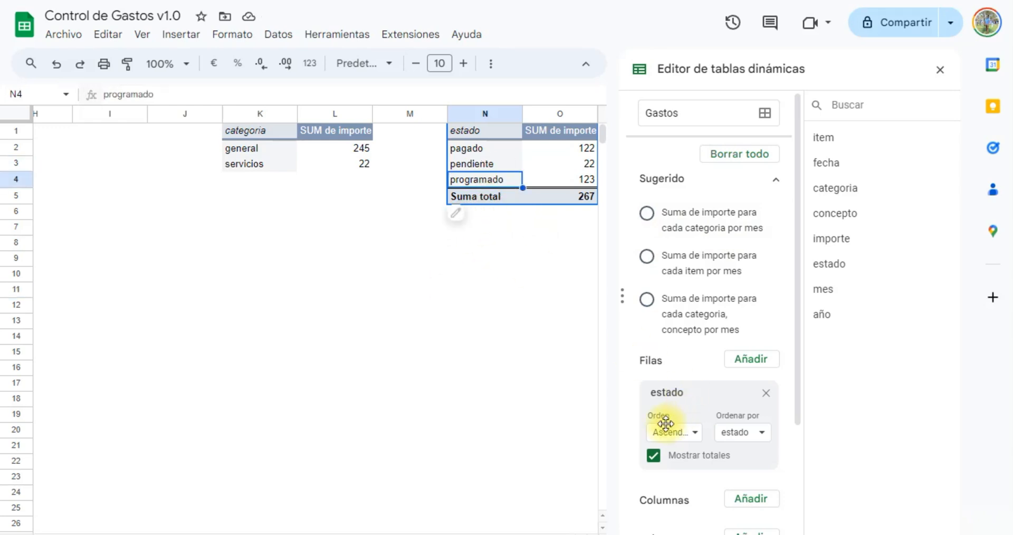
click(653, 455)
click(507, 272)
Step: Insert a pie chart from the estado pivot table and place it directly beside the Agrupado por Categoria chart
click(504, 149)
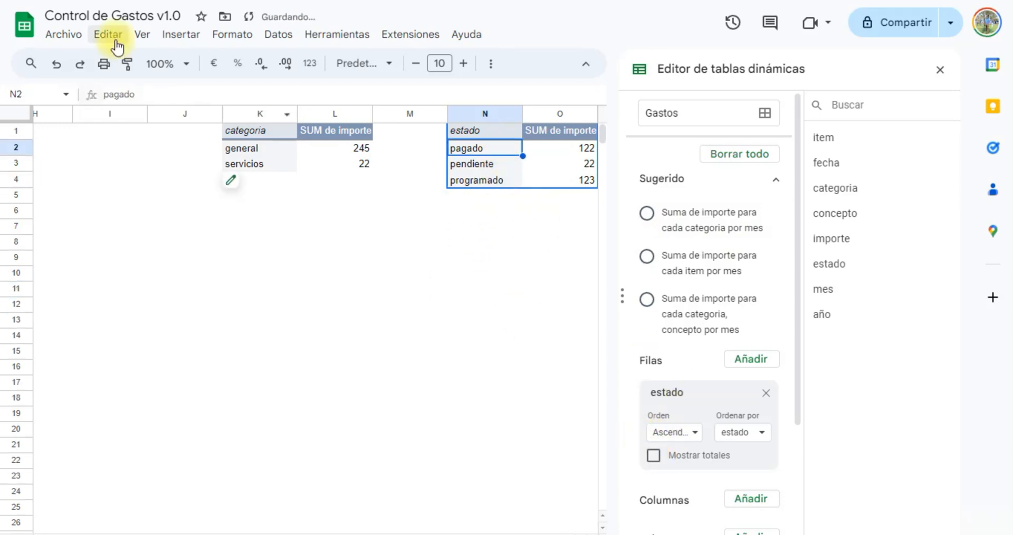
click(169, 33)
click(204, 201)
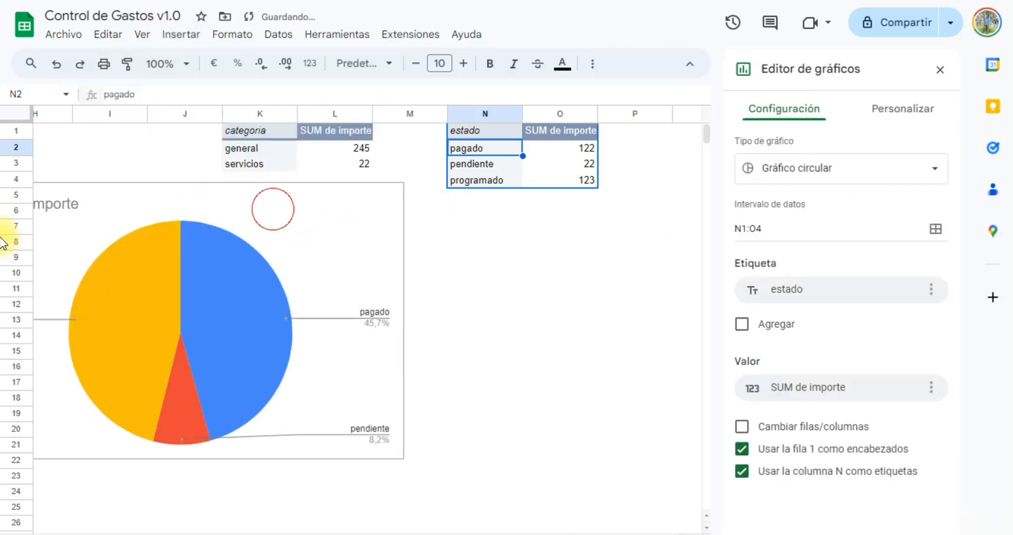
click(199, 236)
click(375, 480)
key(Home)
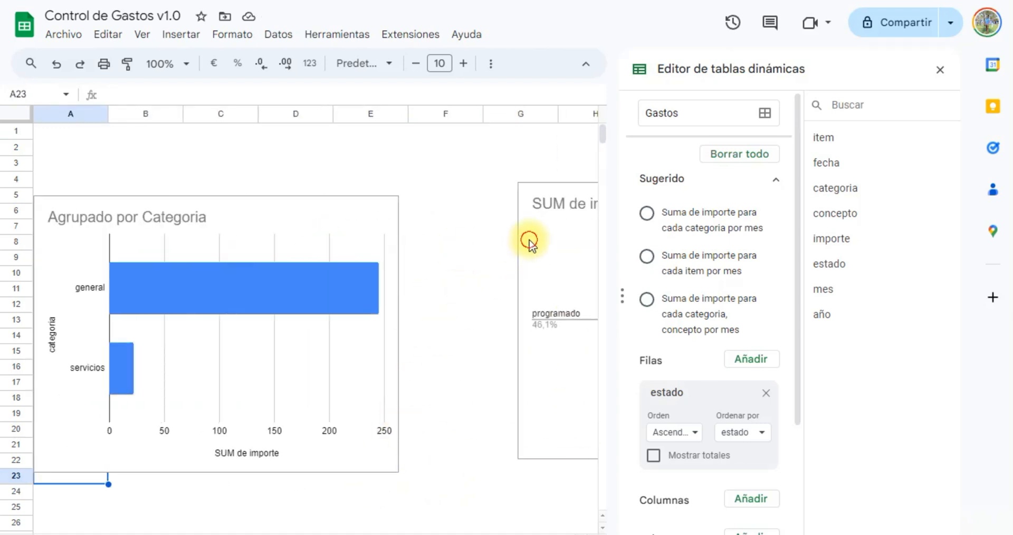
drag(529, 243, 402, 253)
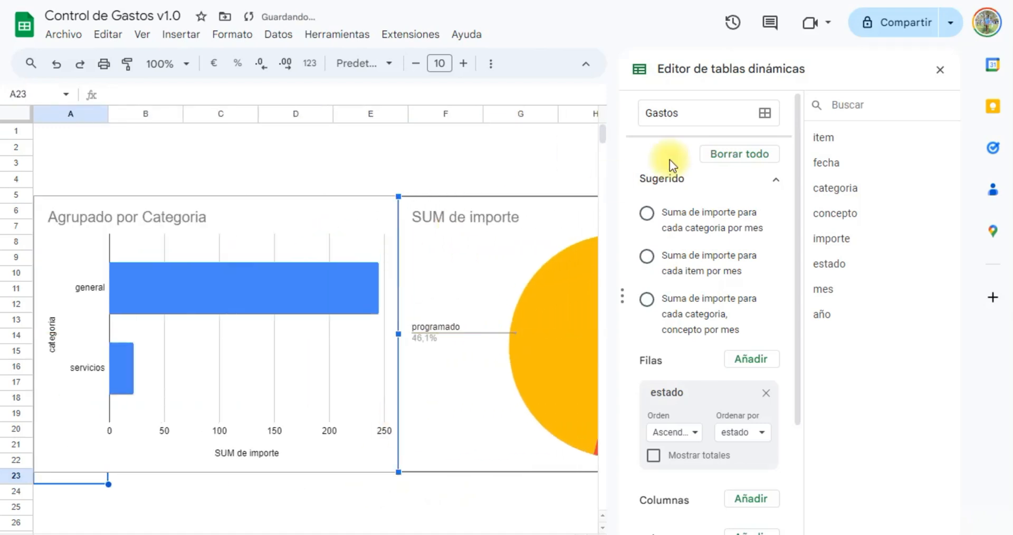
click(940, 70)
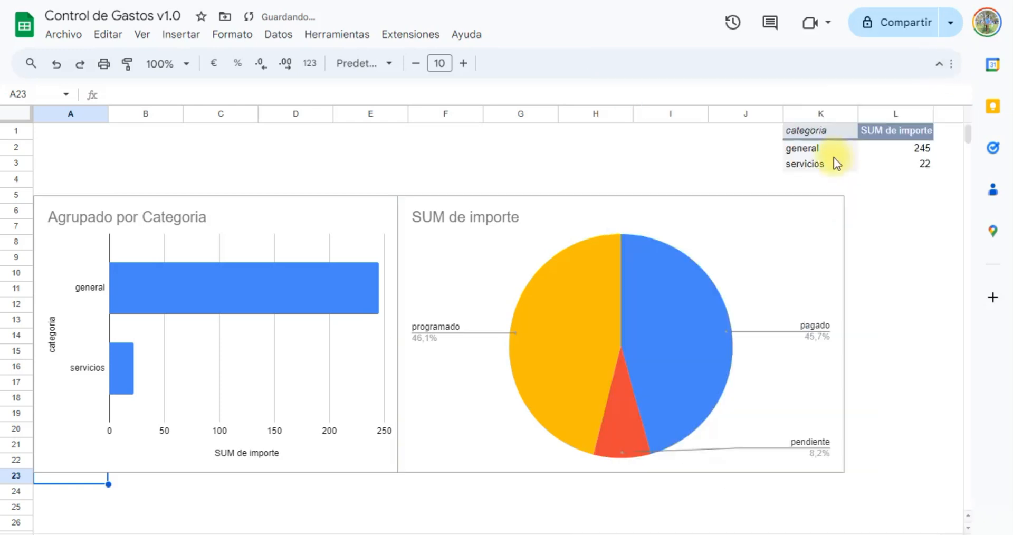
Step: Shrink the pie chart to end in column J at row 20, and shorten the bar chart to row 20, ending in column E
click(843, 467)
drag(843, 471, 755, 429)
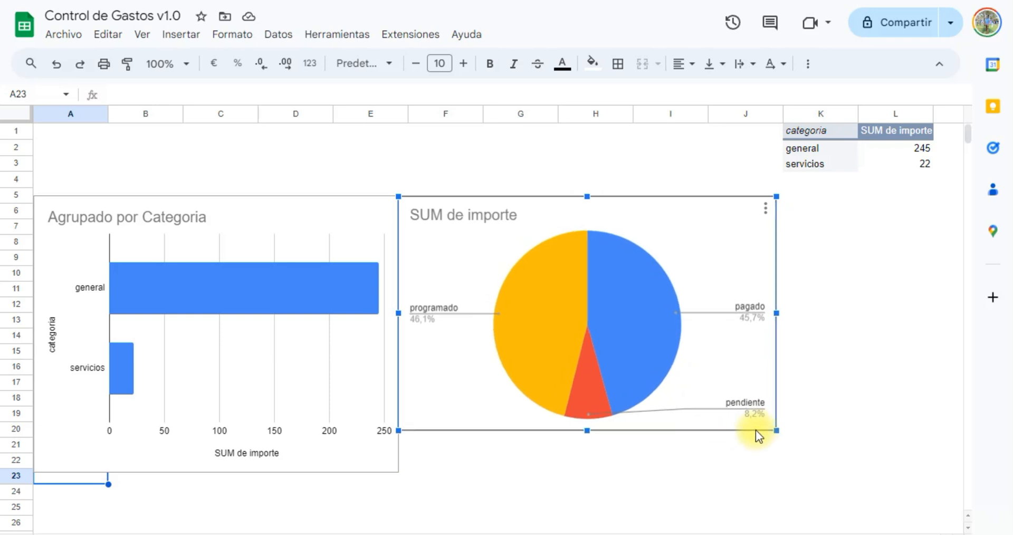
click(334, 462)
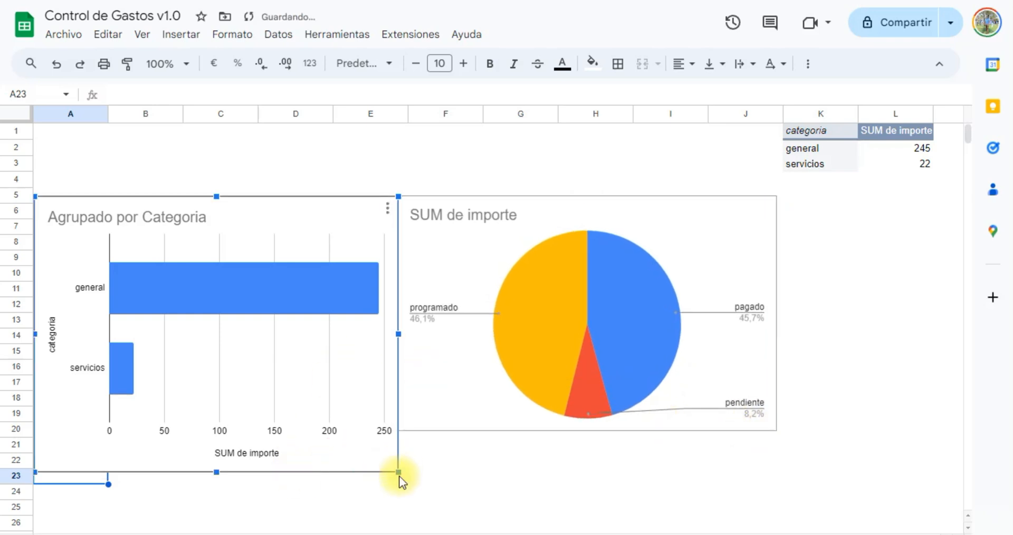
drag(397, 471, 371, 431)
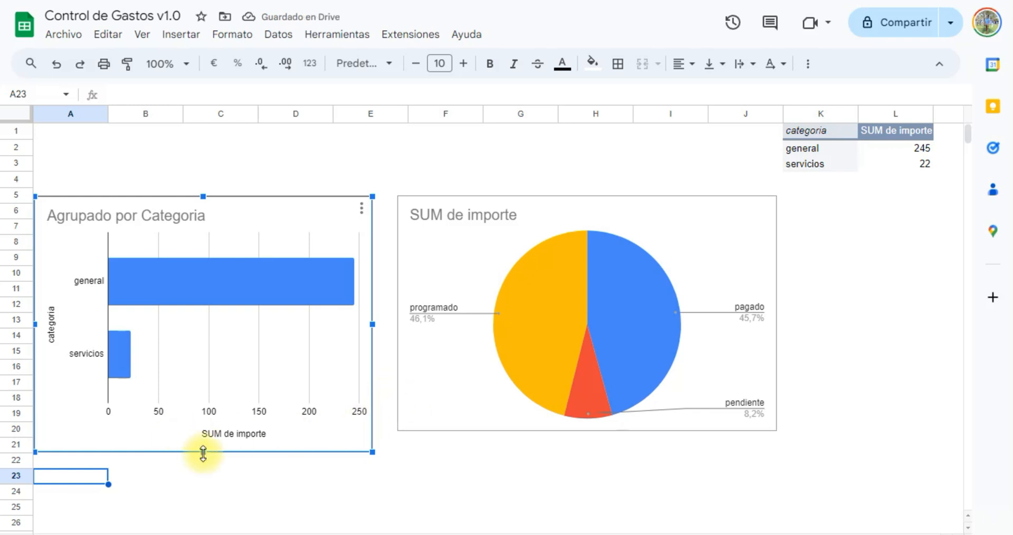
drag(203, 453, 203, 431)
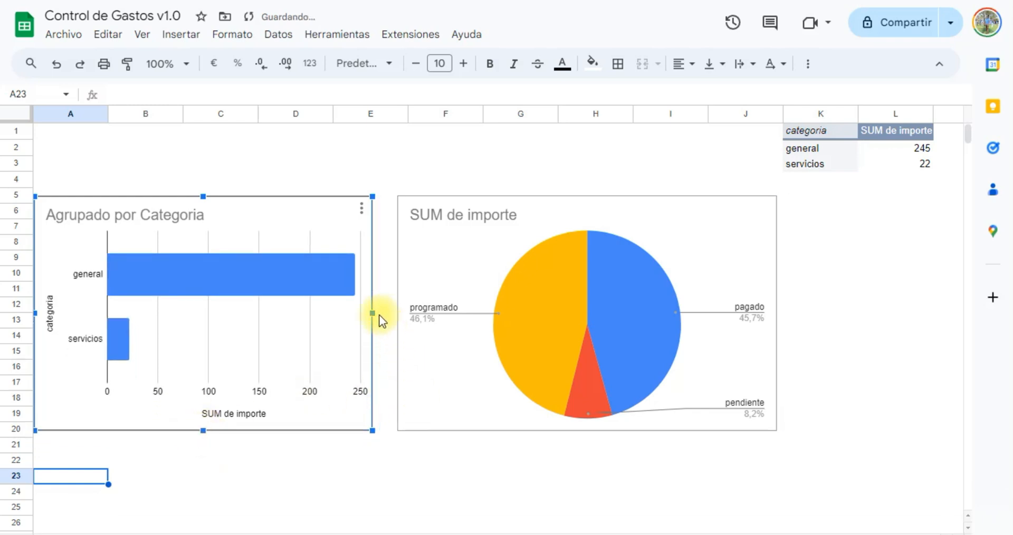
drag(373, 315, 399, 311)
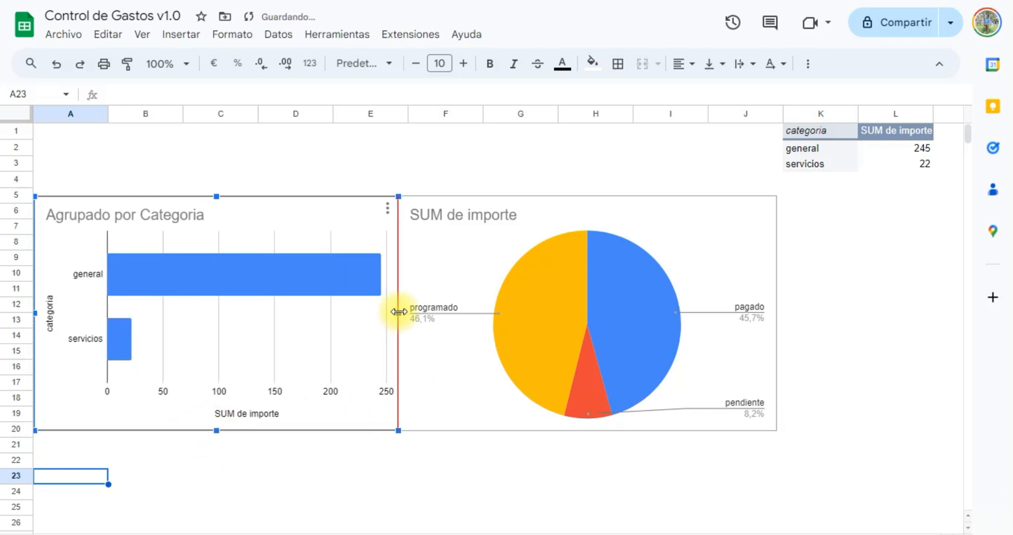
click(837, 274)
Step: Set the pie chart's title to Agrupado por Estado
double_click(437, 216)
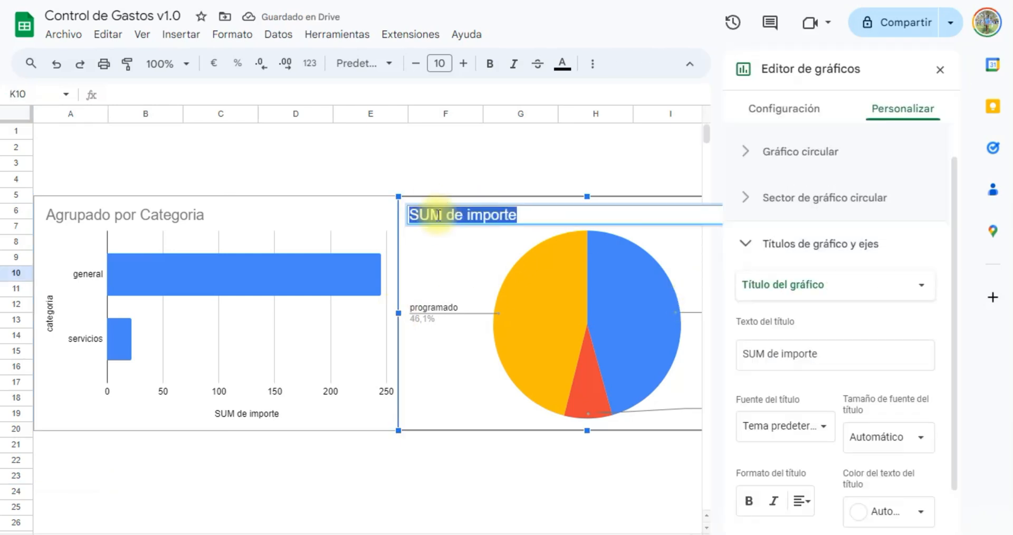
text(Agrupad)
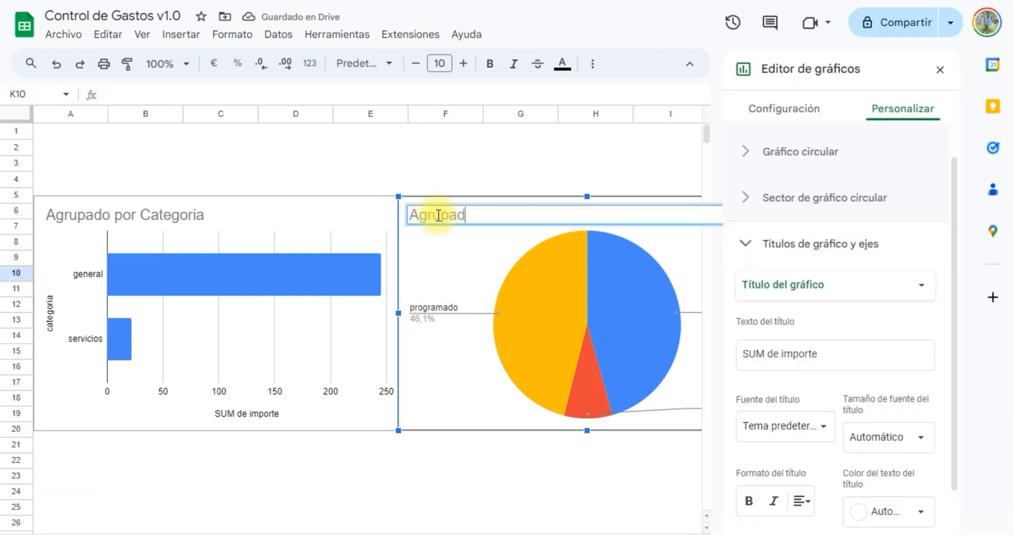
text(o por E)
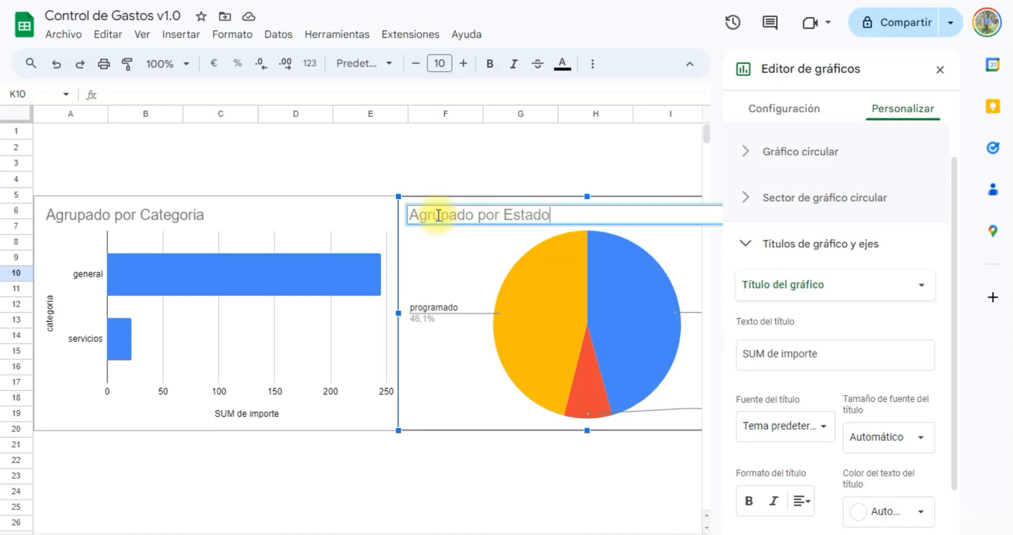
text(stado)
click(457, 163)
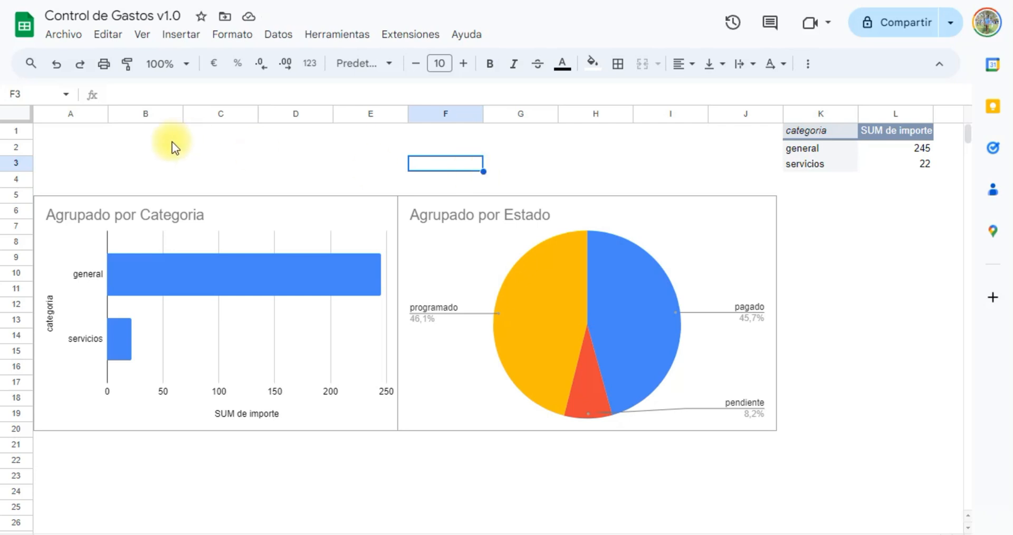
Step: Enter the heading REPORTE DE GASTOS in cell B2 and center it horizontally
click(105, 154)
key(Right)
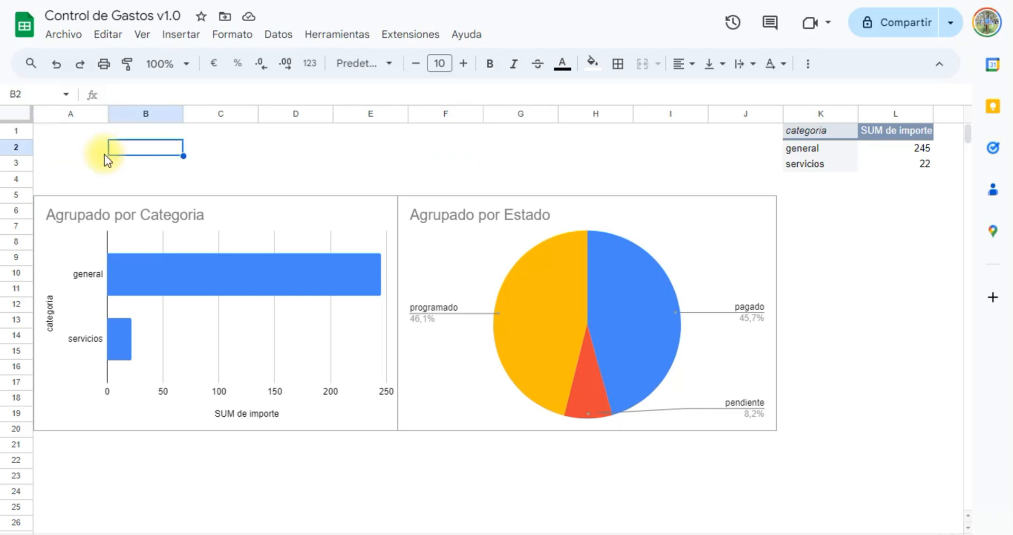
text(REPORTE DE GASTOS)
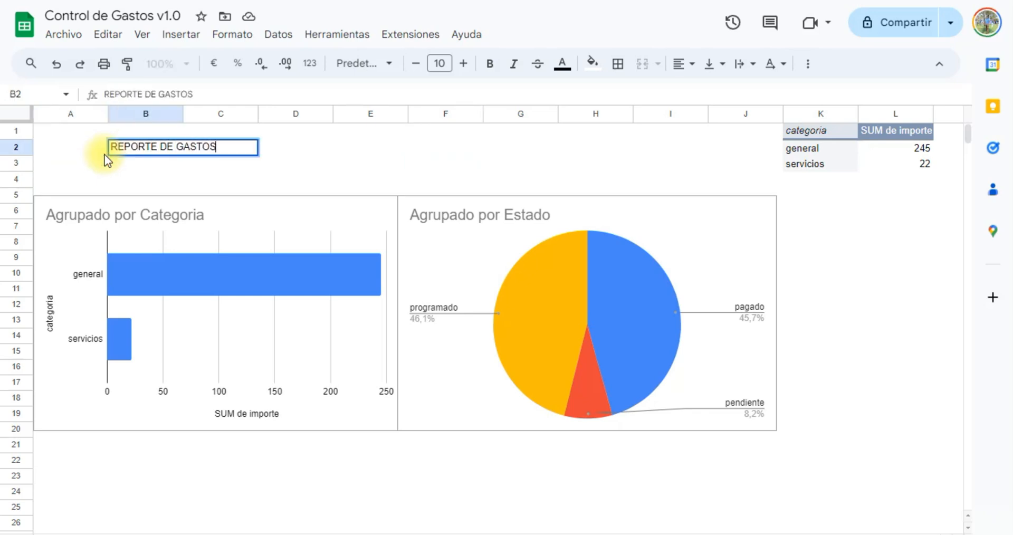
key(Tab)
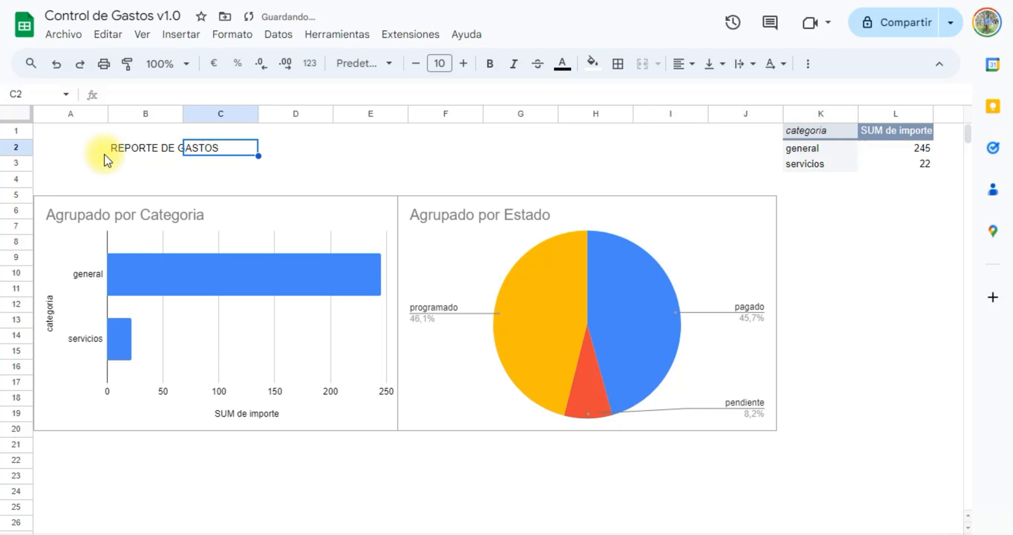
click(147, 152)
click(682, 63)
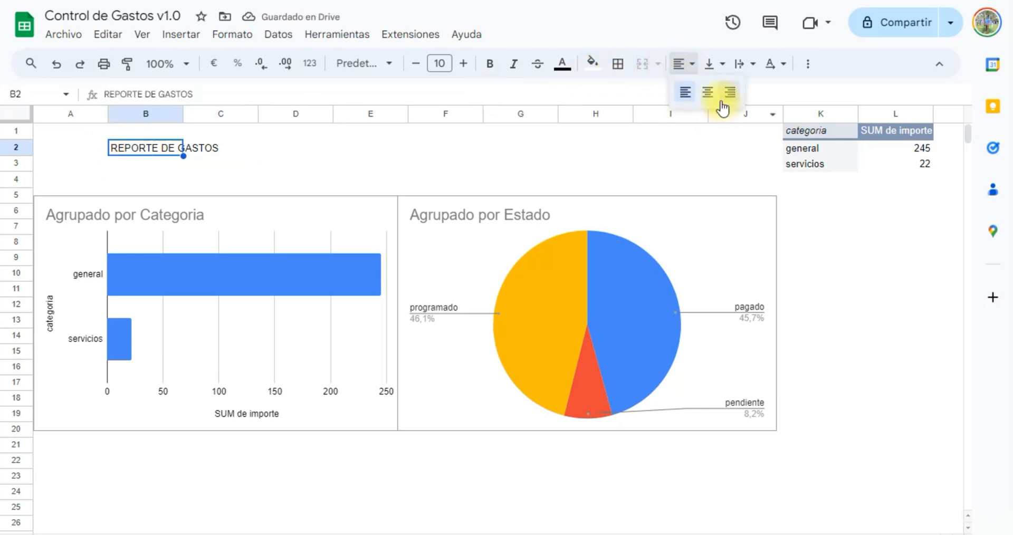
click(706, 98)
click(436, 151)
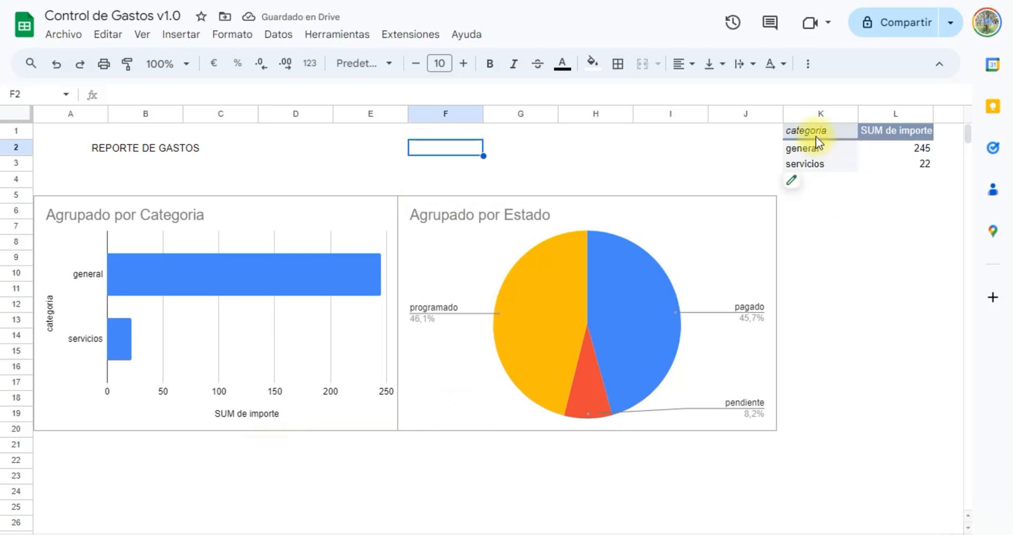
Step: Copy the categoria pivot table at K1:L3 and paste it at cell A23, below the bar chart
drag(816, 136, 898, 167)
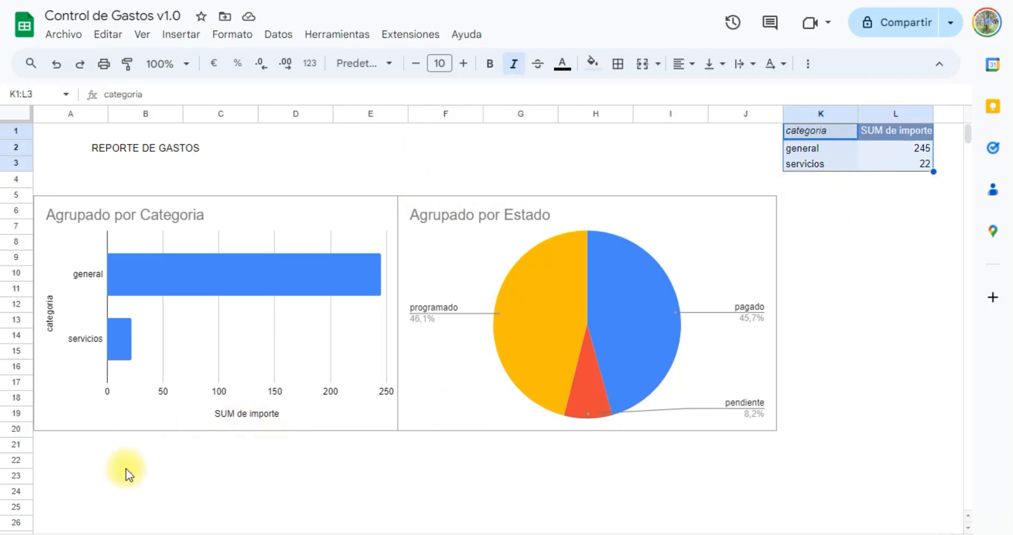
key(ctrl+c)
click(71, 479)
key(ctrl+v)
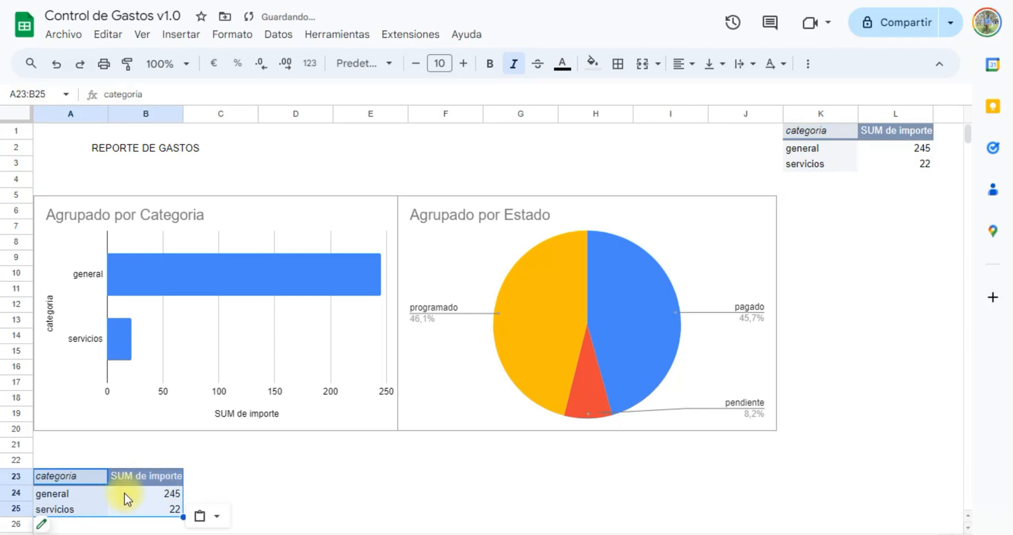
Step: Group the rows of the pivot table at A23 by concepto instead of categoria
click(132, 495)
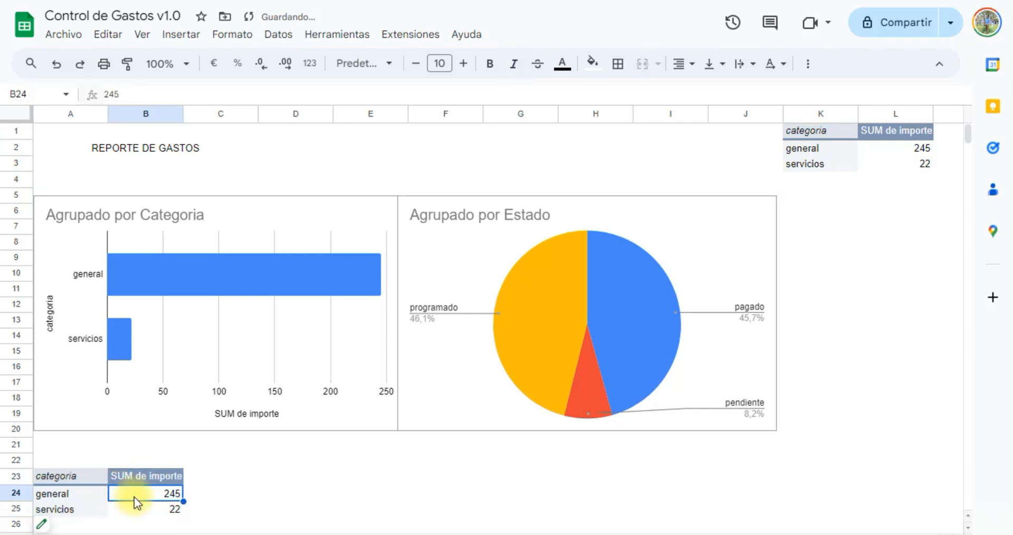
click(55, 522)
scroll(762, 332, down, 3)
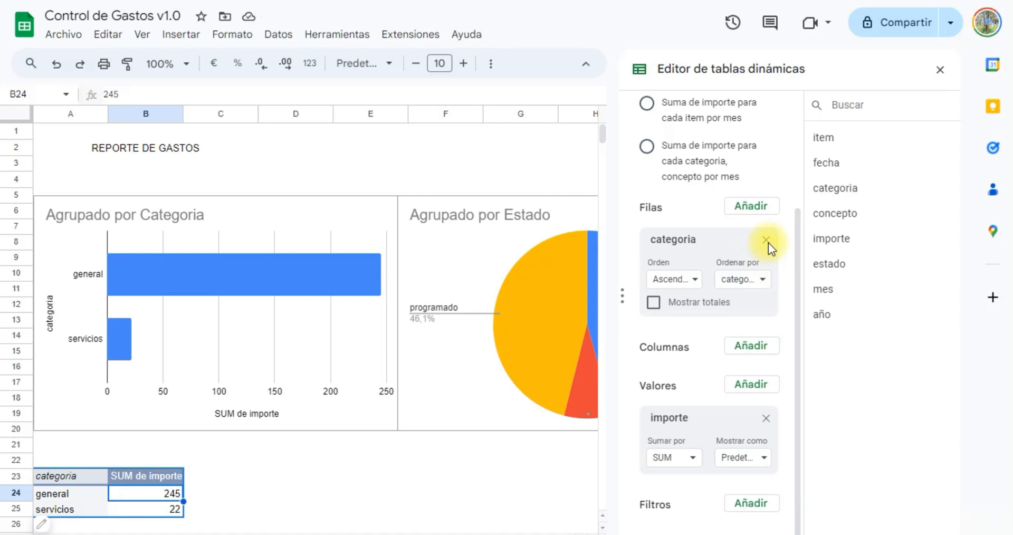
click(766, 240)
drag(832, 211, 728, 328)
scroll(728, 380, down, 2)
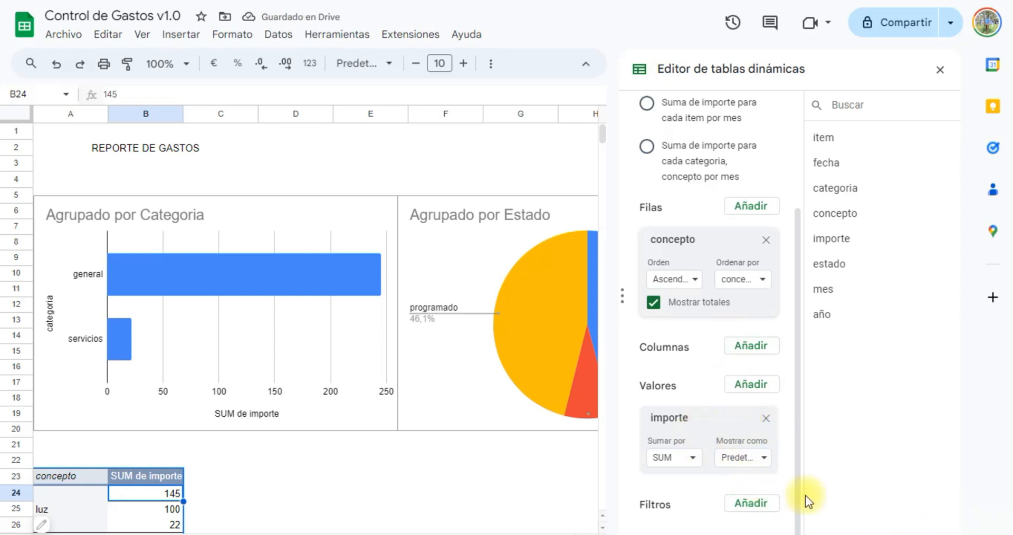
Step: Add an estado filter to the concepto pivot table that keeps only pendiente
click(741, 504)
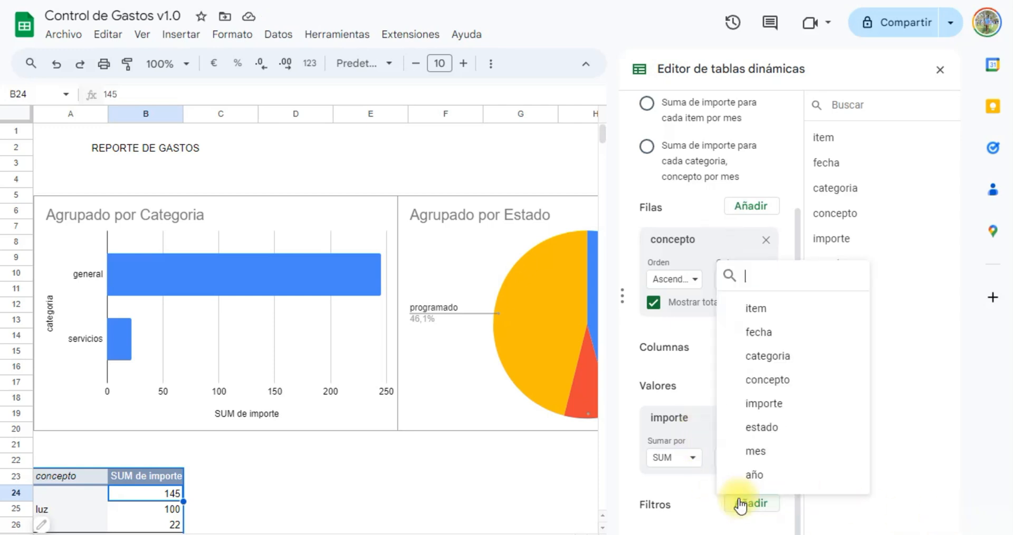
click(764, 425)
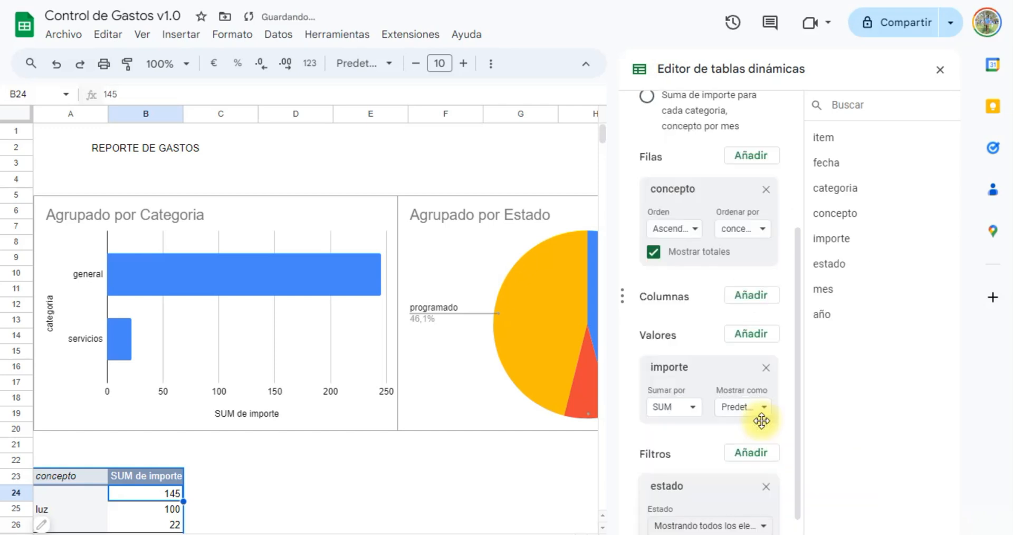
click(760, 504)
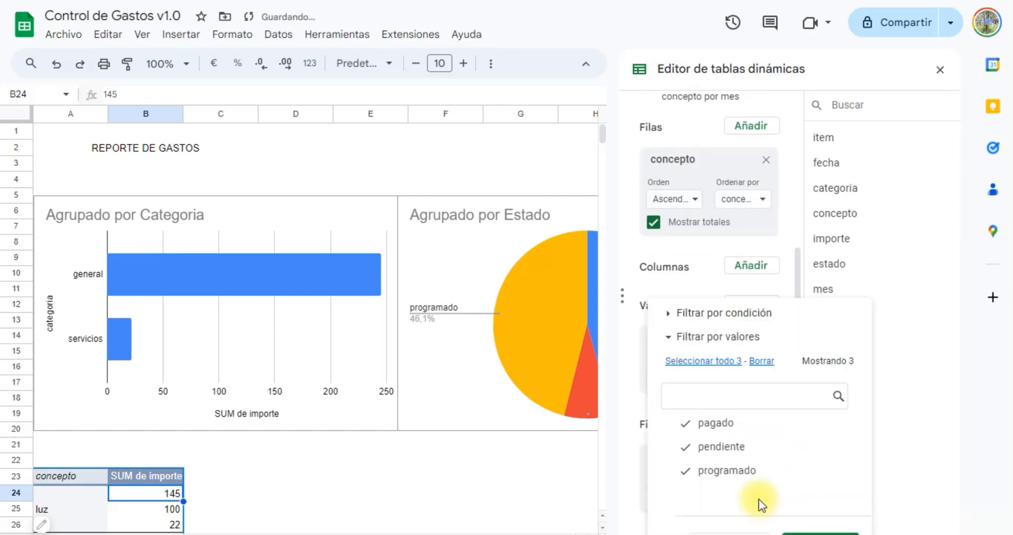
click(691, 429)
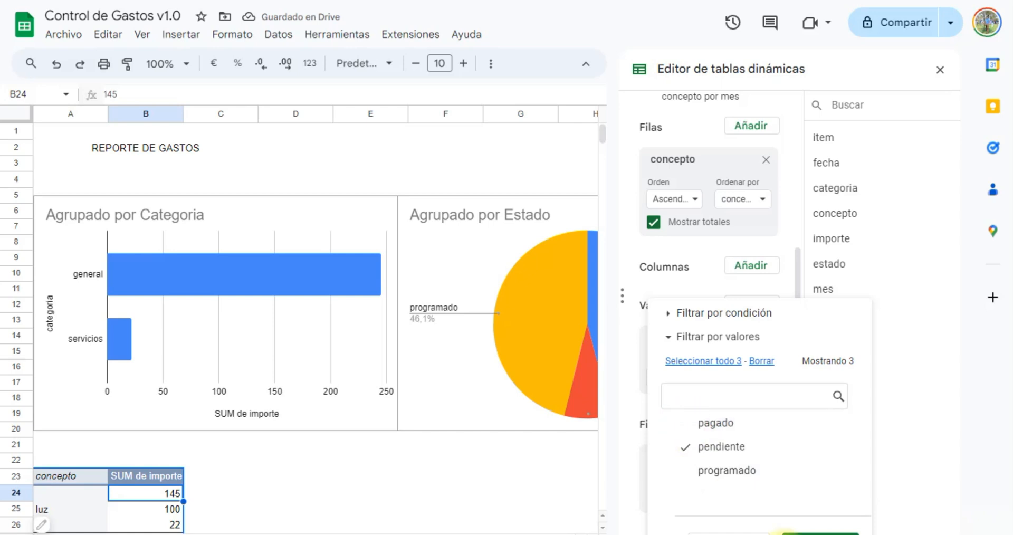
click(820, 532)
click(208, 498)
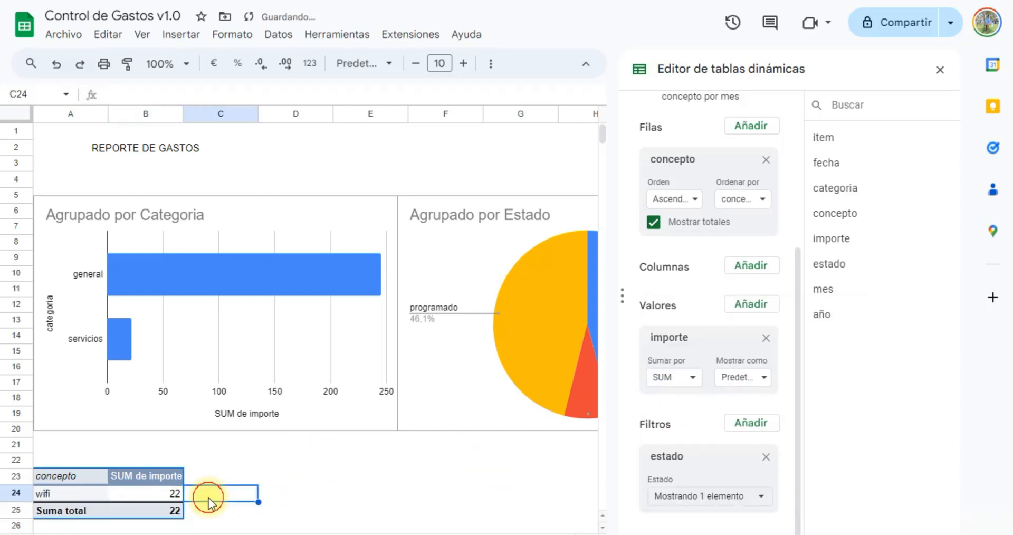
Step: Enter the heading PENDIENTE in cell B21, above the filtered pivot table
drag(49, 478, 149, 509)
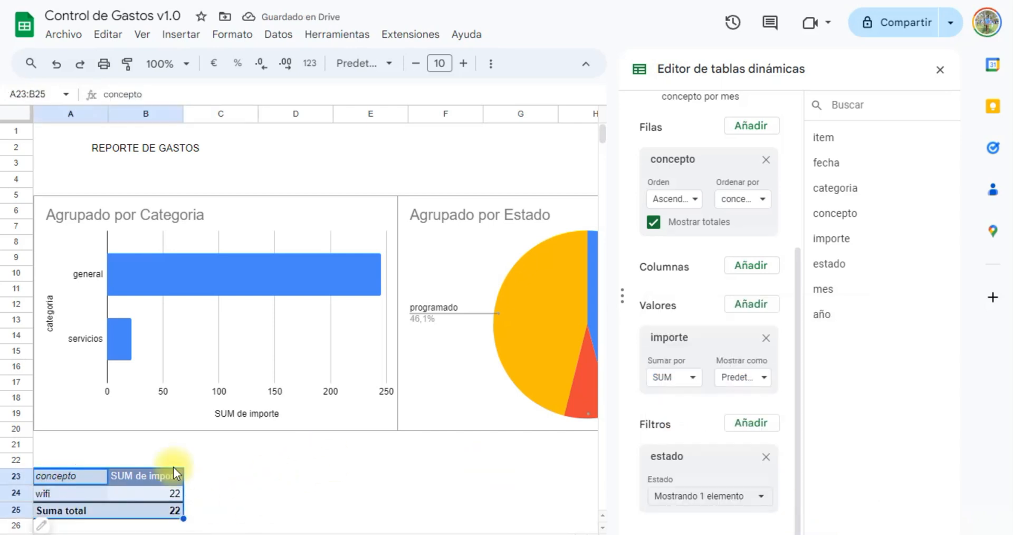
click(81, 447)
text(pendiente)
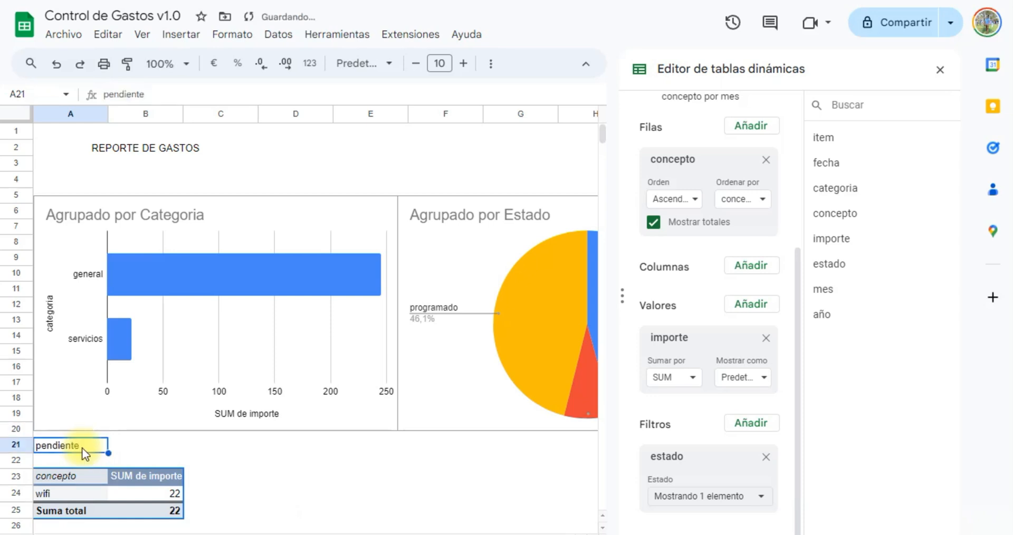
key(Tab)
text(PENDIENTE)
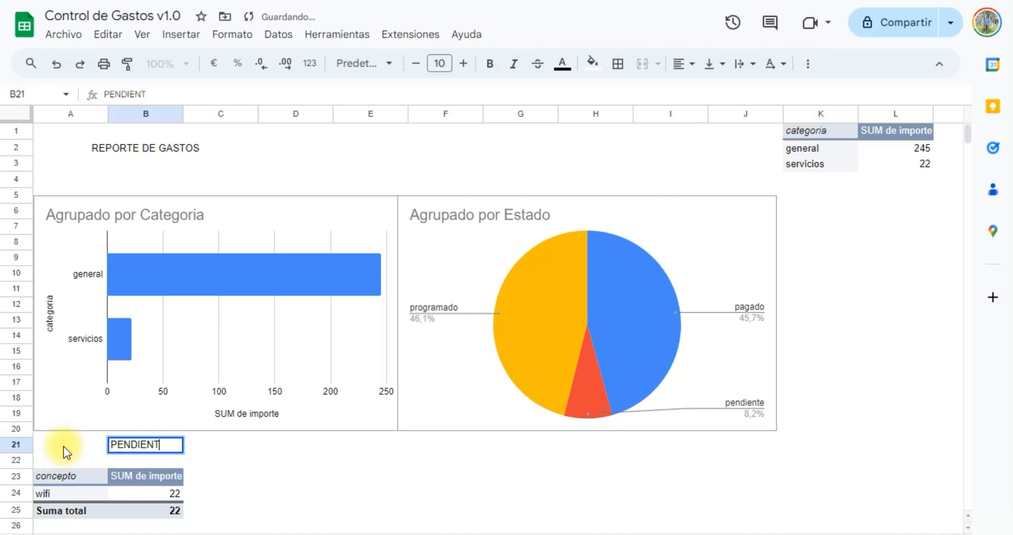
key(Tab)
Step: Enter the heading PROGRAMADO in cell G21, below the pie chart
click(441, 449)
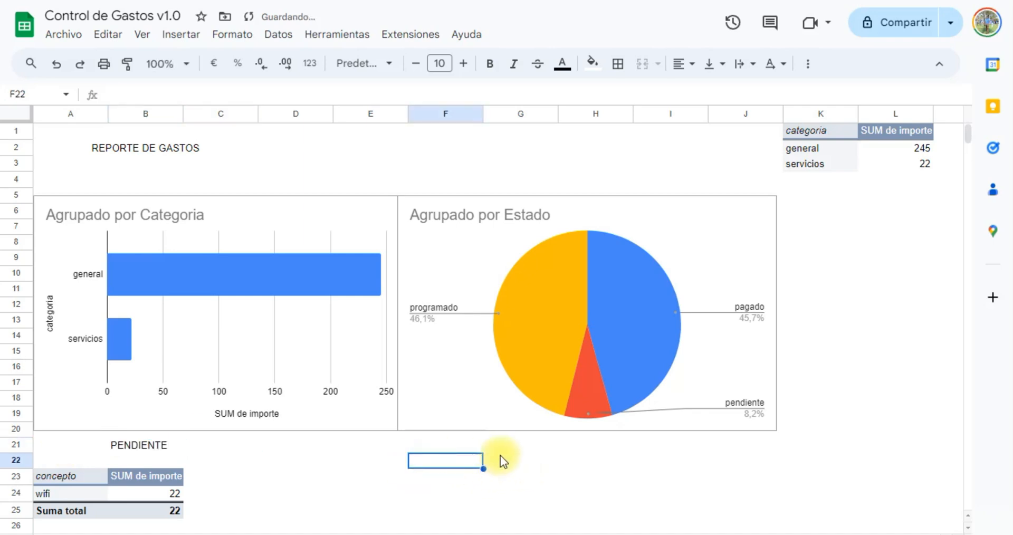
click(505, 451)
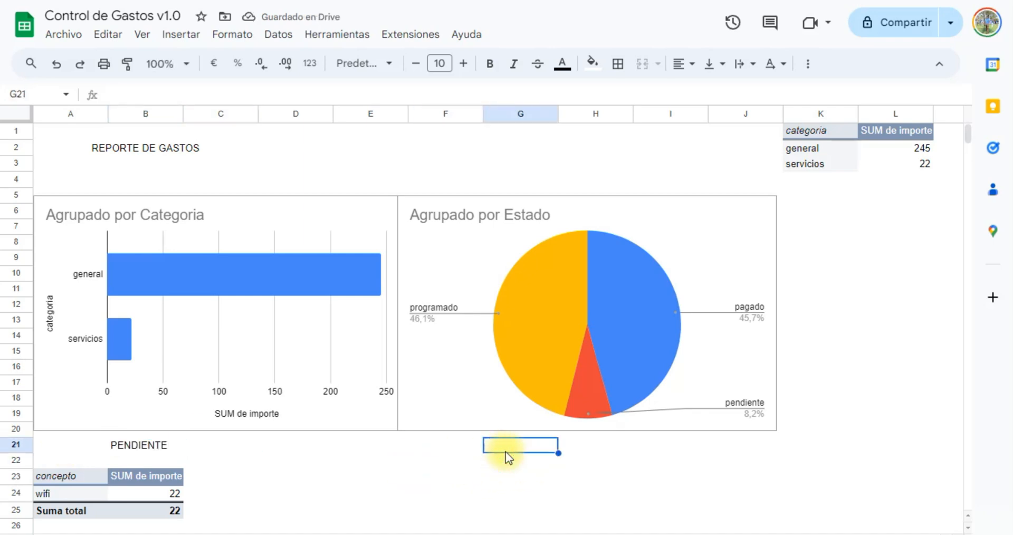
text(PROGRAMADO)
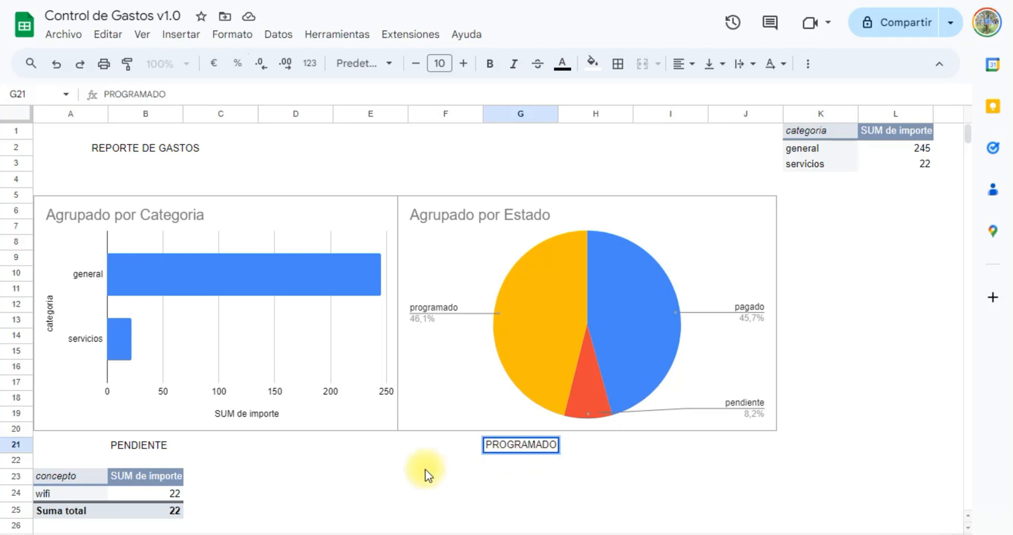
scroll(401, 483, down, 3)
mouse_move(136, 361)
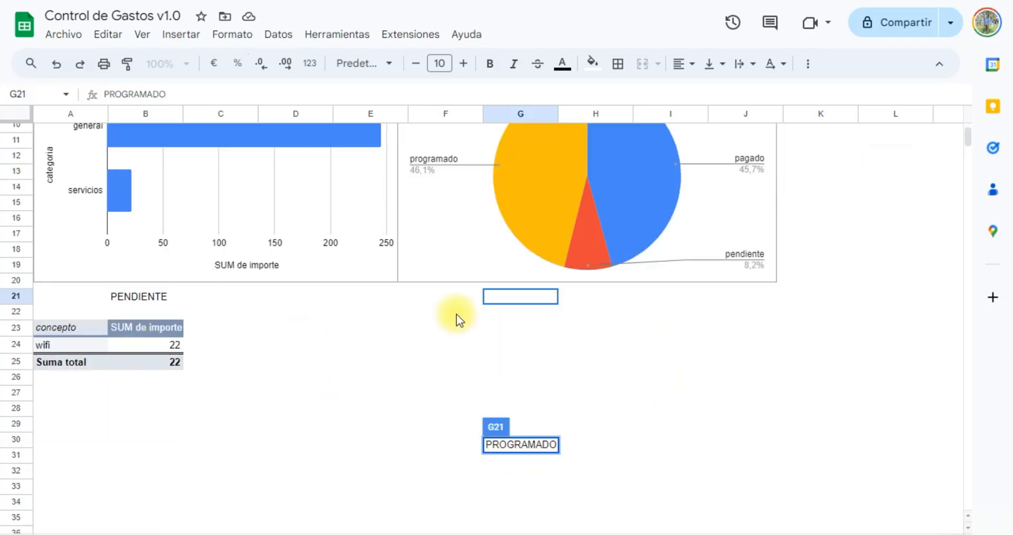
key(Escape)
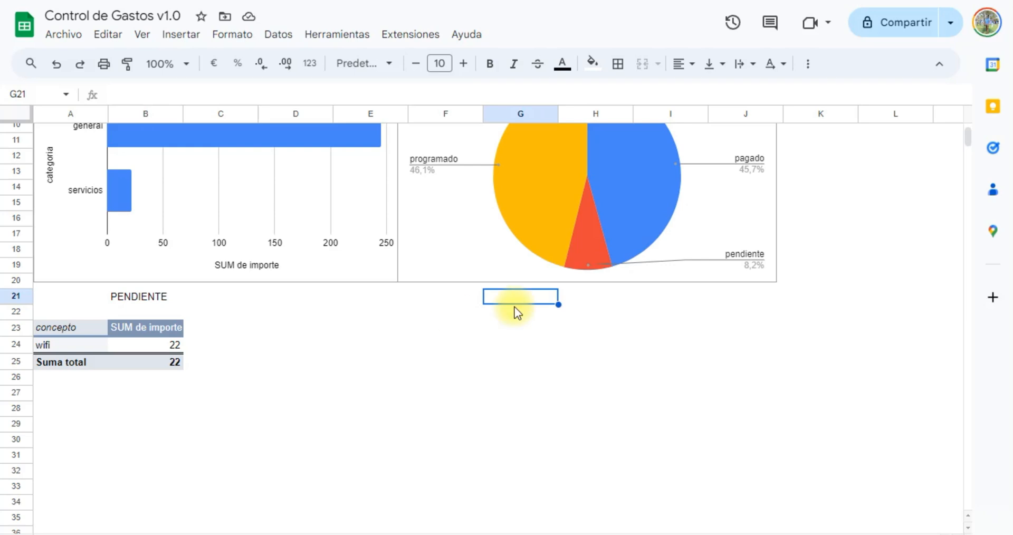
text(PROGRAMADO)
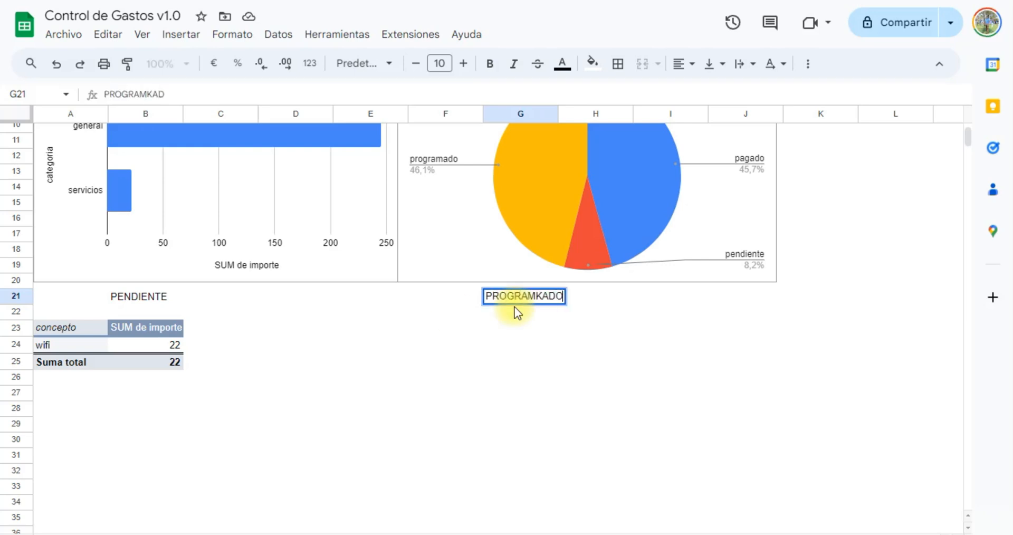
key(Return)
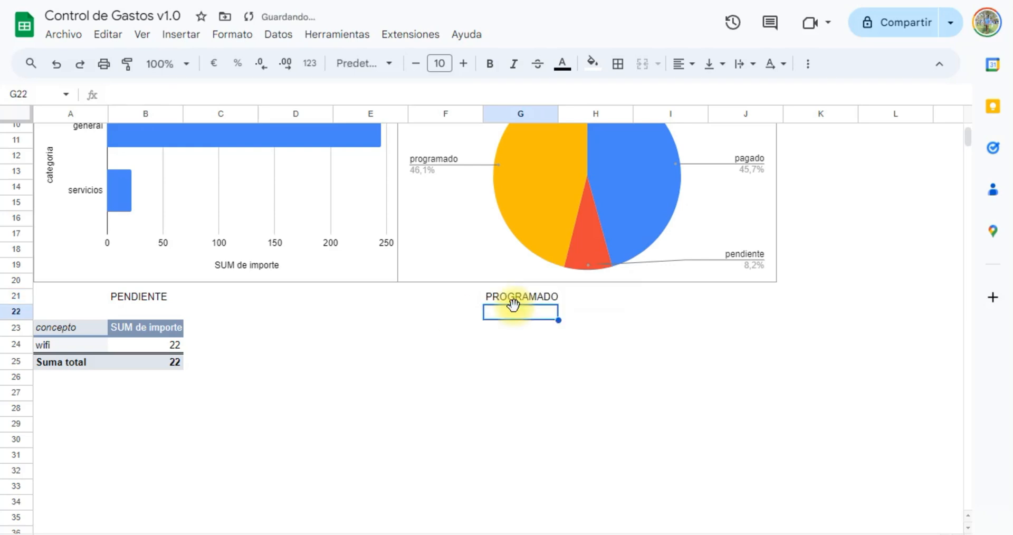
Step: Copy the pivot table under PENDIENTE and paste it at cell F23, under the PROGRAMADO heading
drag(90, 329, 163, 364)
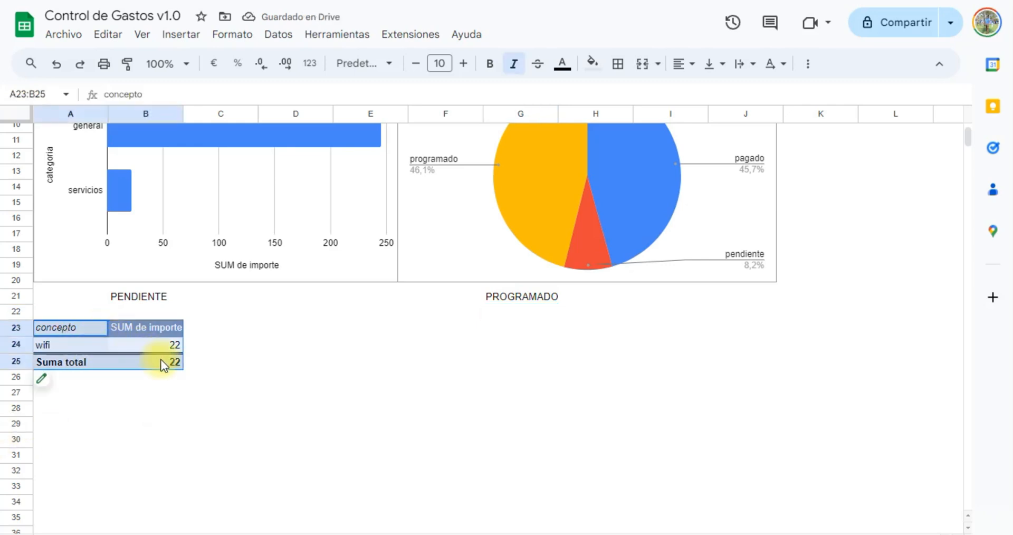
key(ctrl+c)
click(426, 325)
key(ctrl+v)
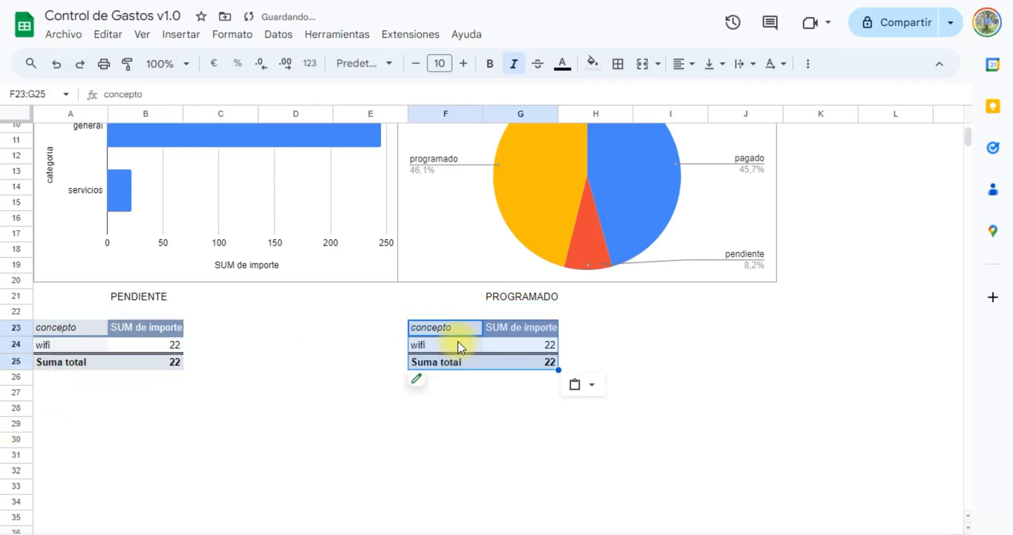
Step: Change the estado filter of the pivot table under PROGRAMADO to keep only programado
click(427, 379)
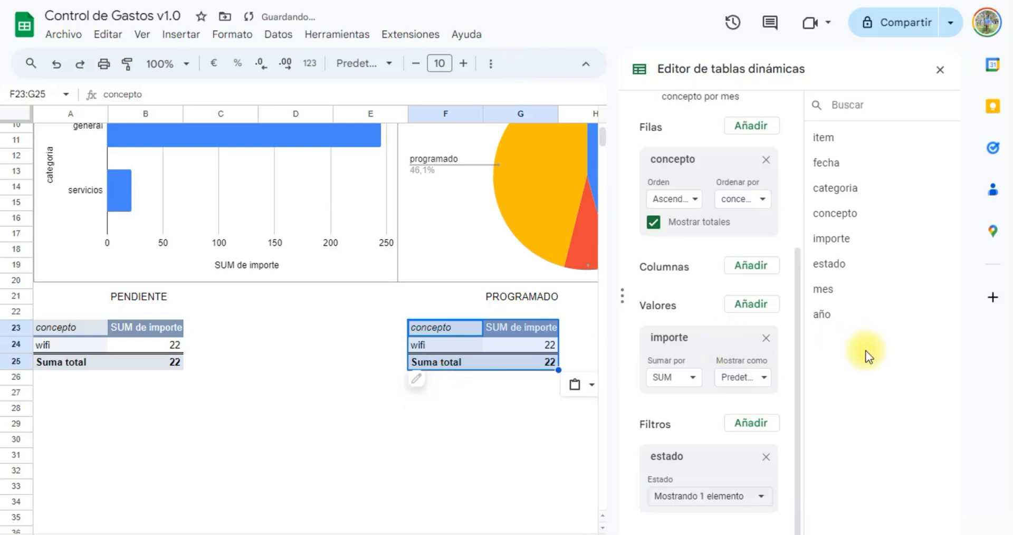
click(758, 493)
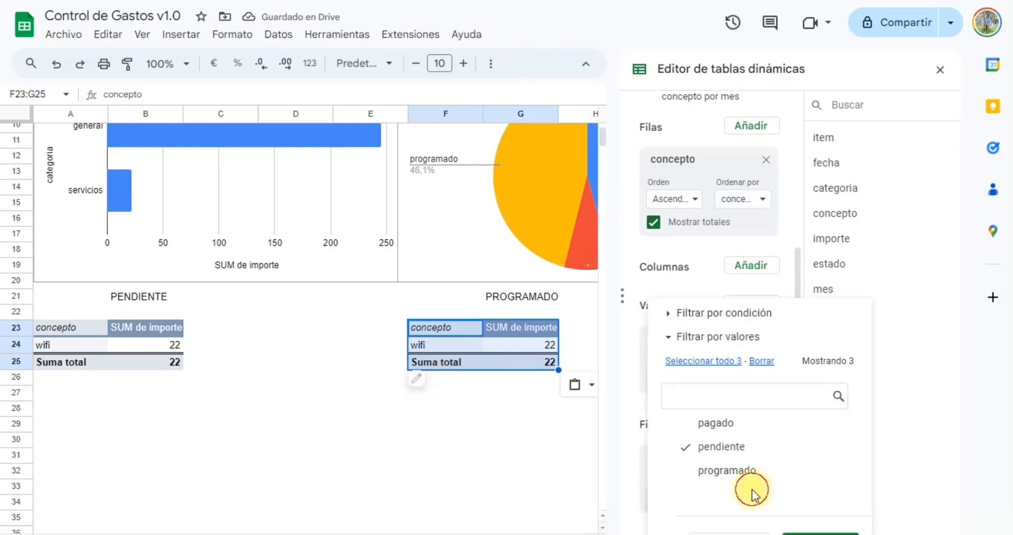
click(688, 469)
click(688, 448)
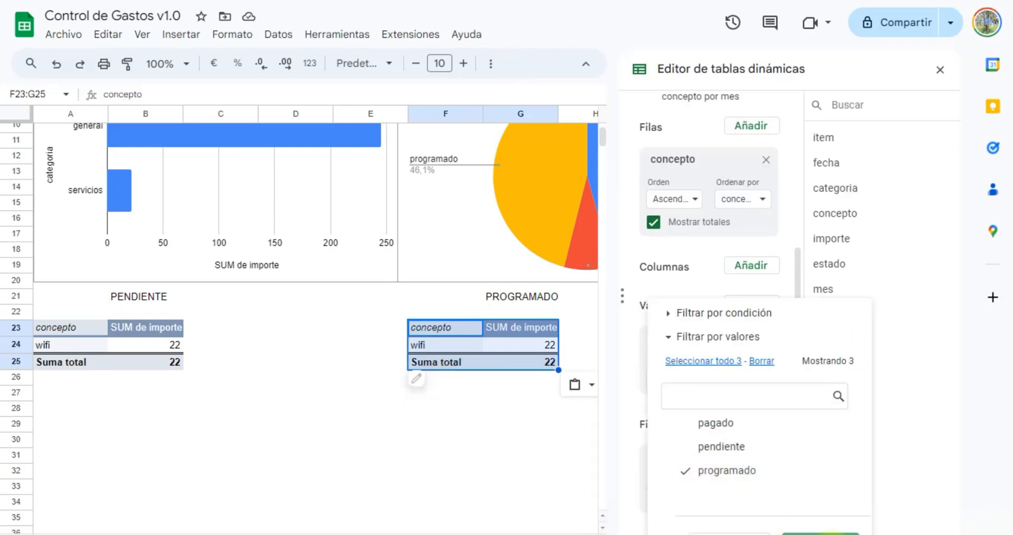
click(820, 532)
click(439, 410)
scroll(451, 388, up, 3)
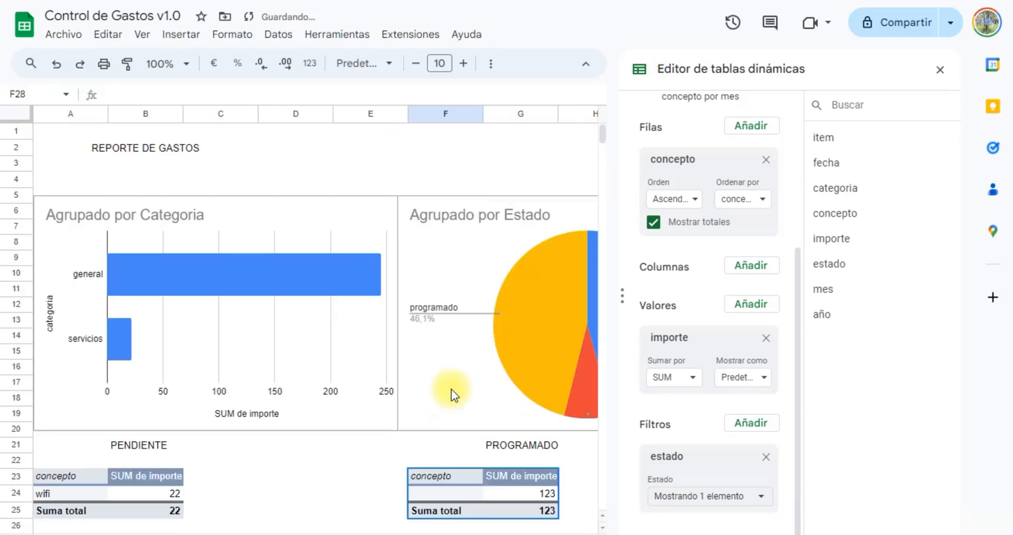
click(81, 475)
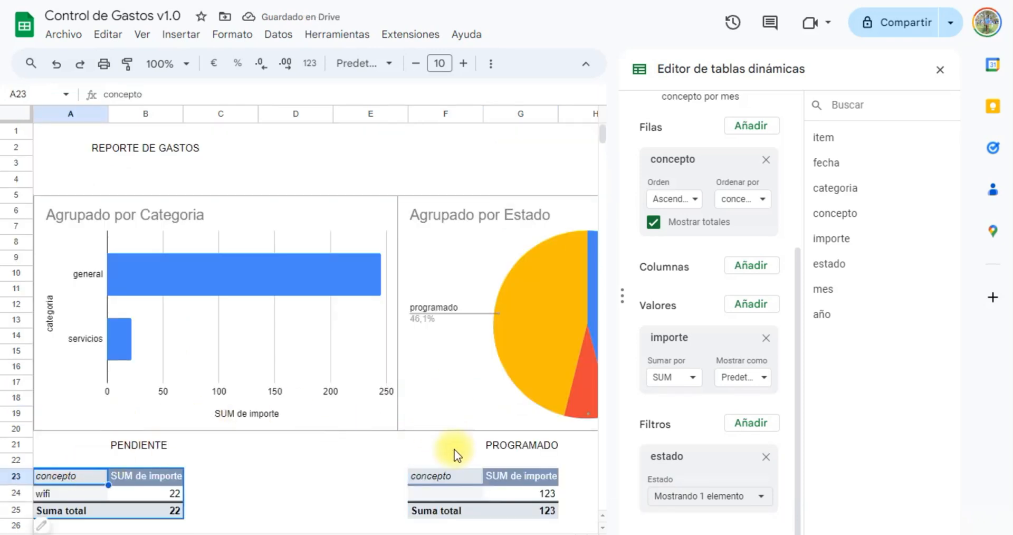
click(460, 494)
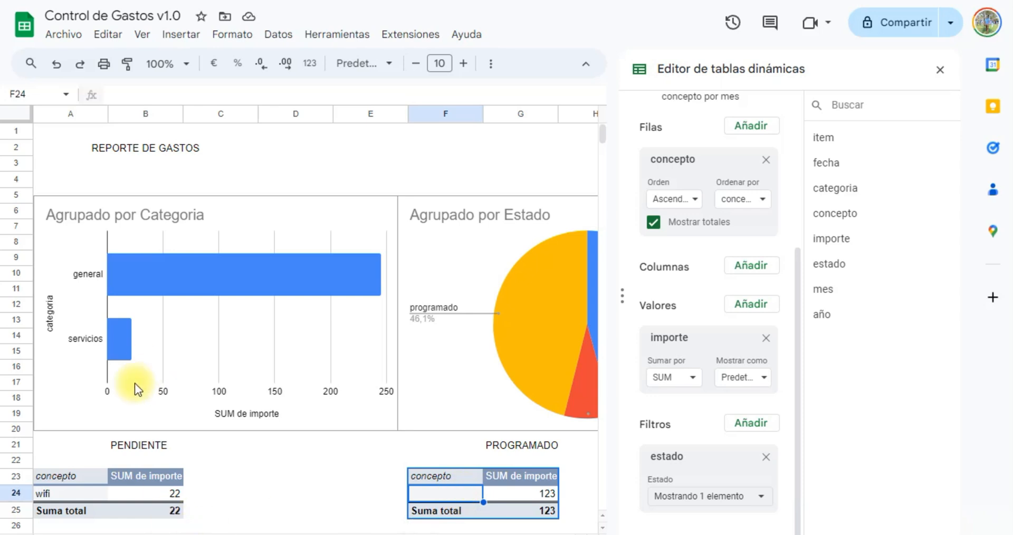
Step: Enter servicio as the concepto of item 3 in cell D4 of the Gastos table
click(95, 534)
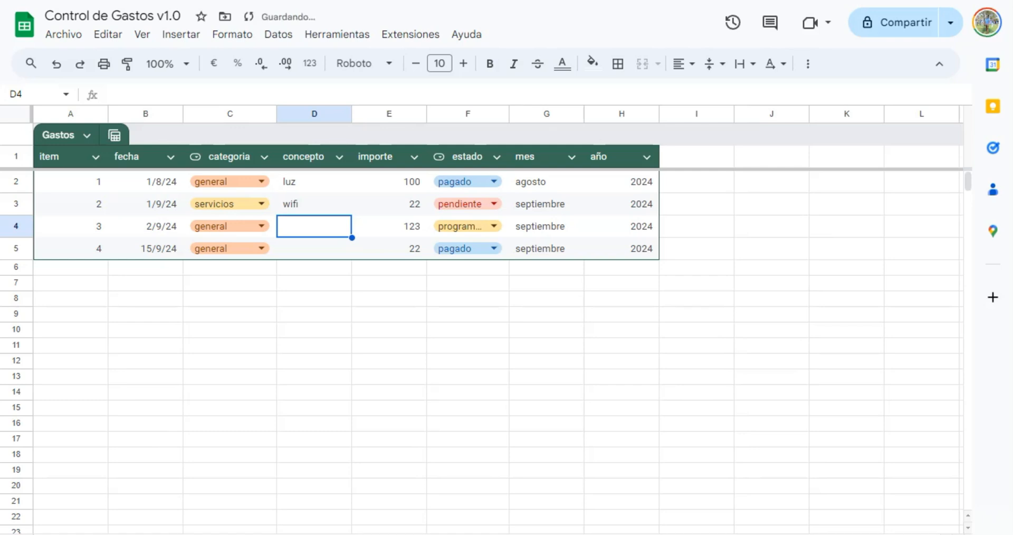
click(488, 329)
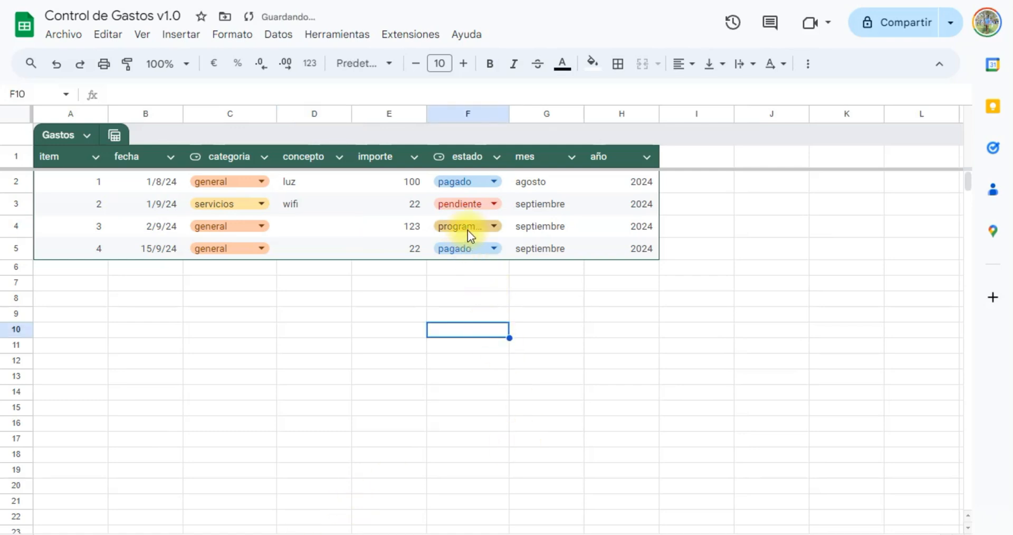
click(294, 229)
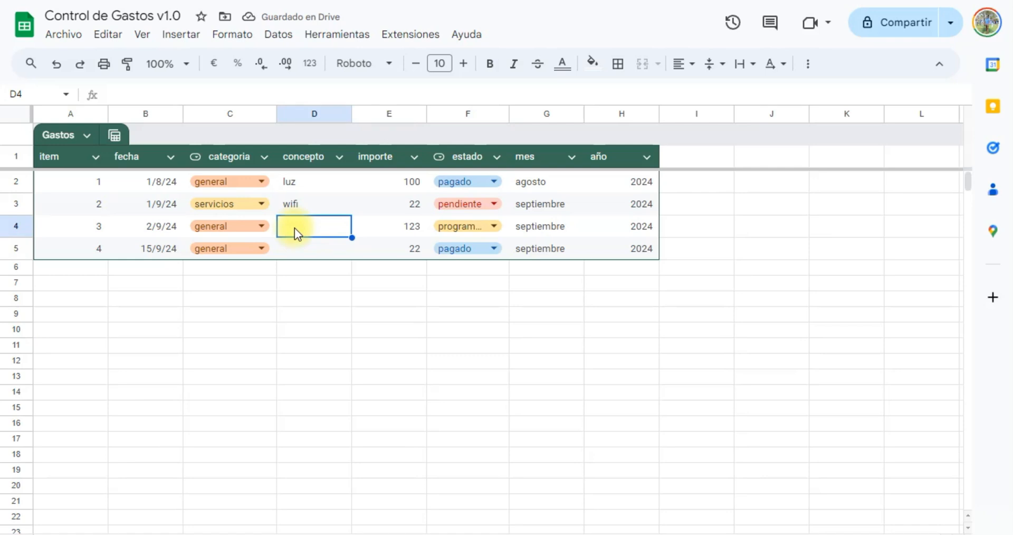
text(serbvicio)
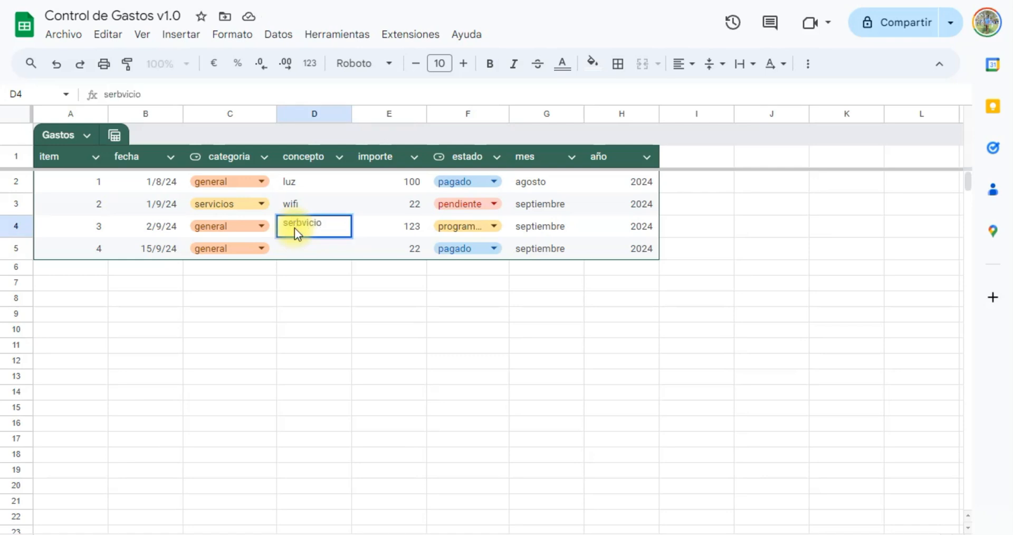
key(Return)
click(294, 228)
text(servicio)
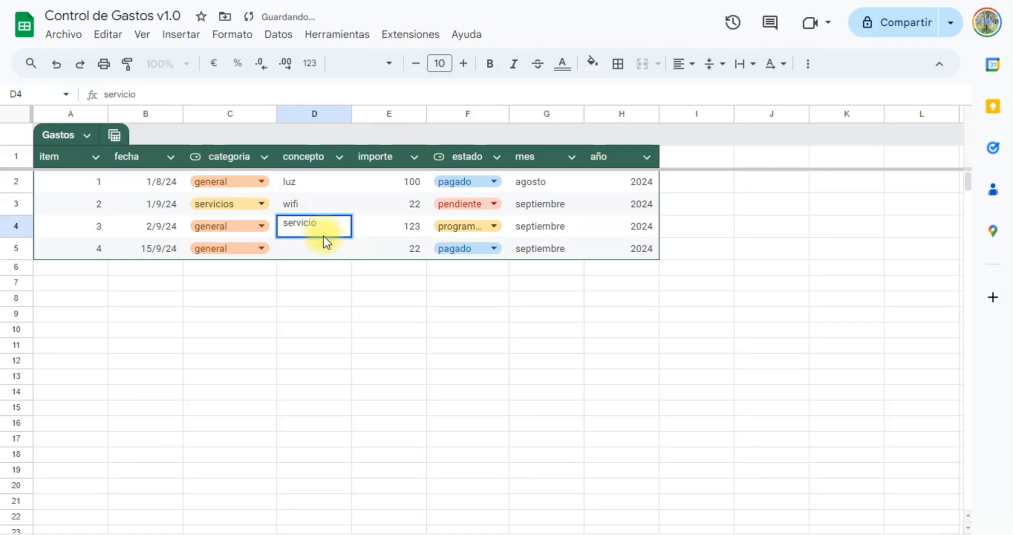
key(Return)
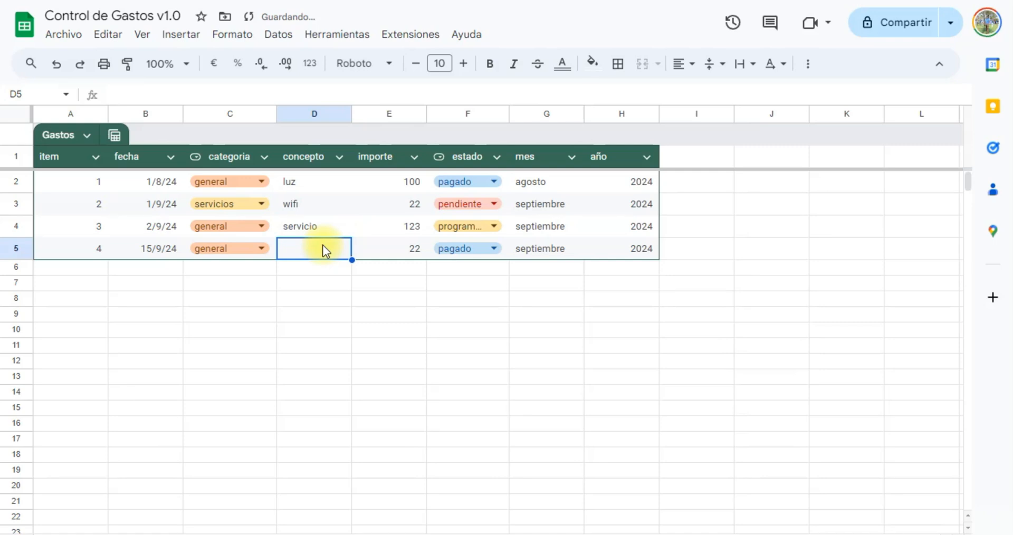
Step: Enter gastos varios as the concepto of item 4 in cell D5, correcting the spelling
text(gastos varuios)
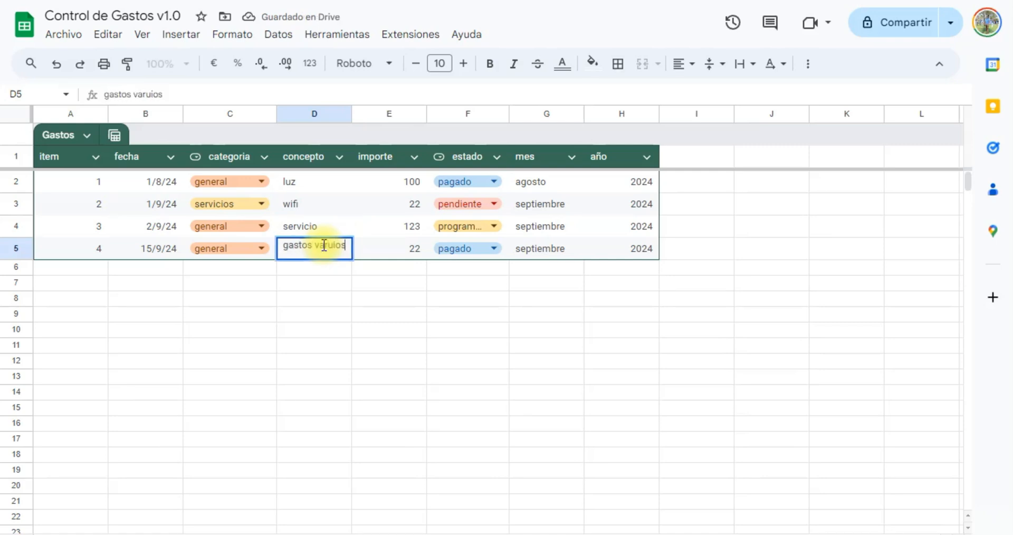
key(Left)
double_click(324, 245)
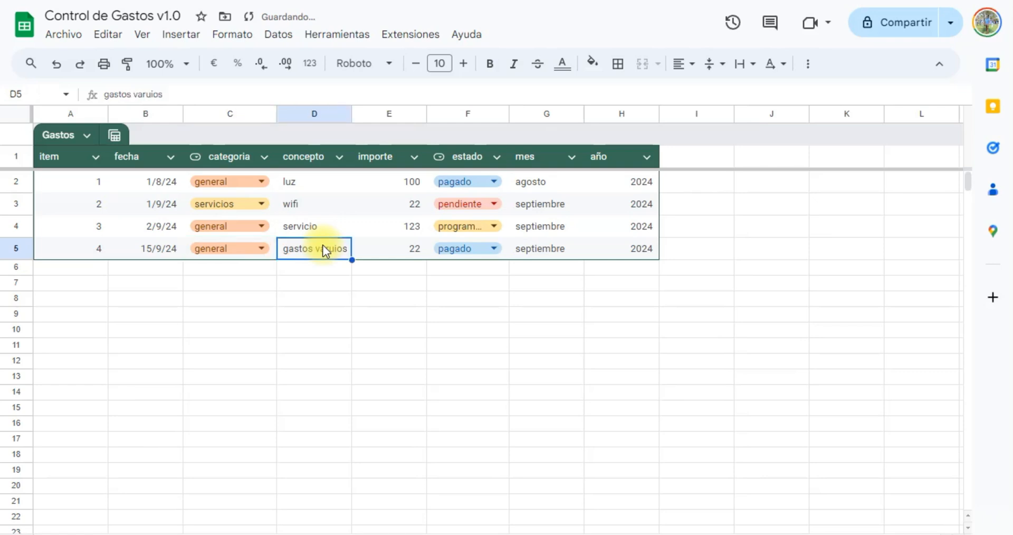
key(Left)
key(BackSpace)
key(Return)
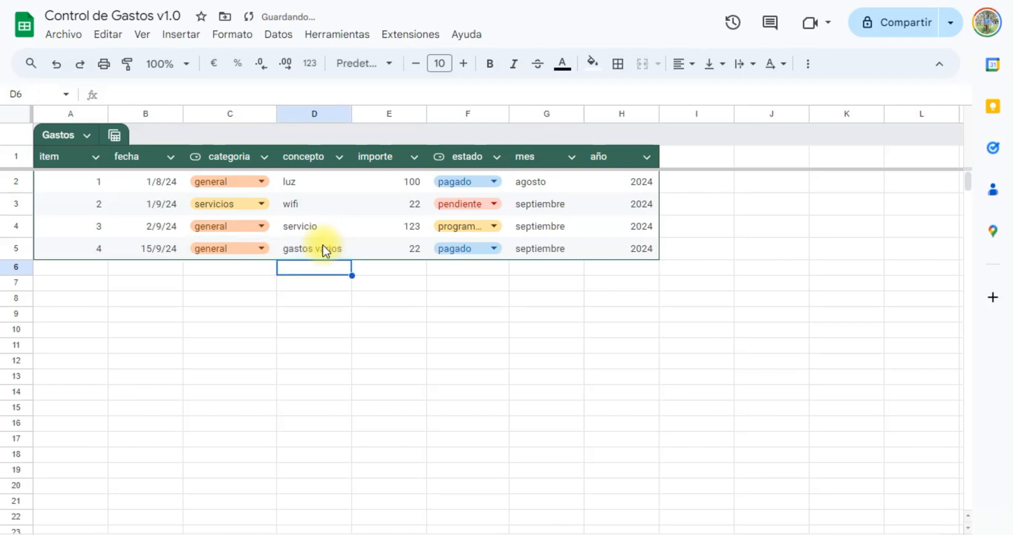
Step: Return to the dashboard sheet, close the pivot table editor, and review both charts and the PENDIENTE and PROGRAMADO pivot tables
click(274, 534)
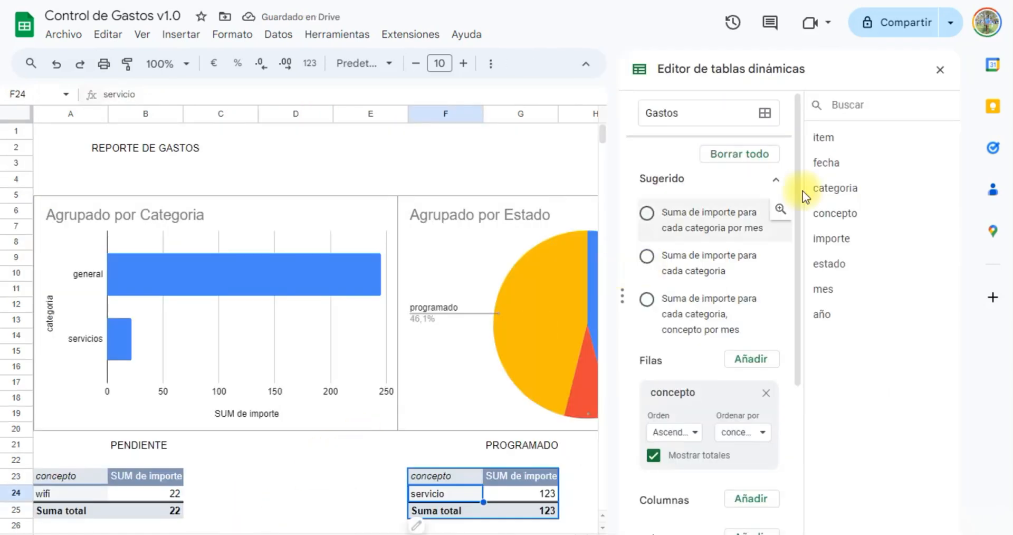
click(941, 69)
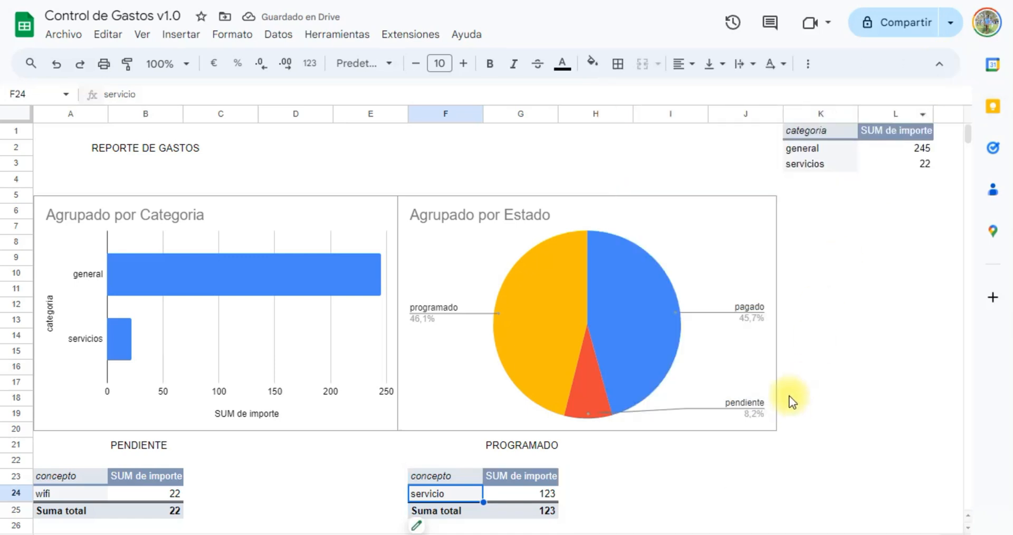
click(325, 208)
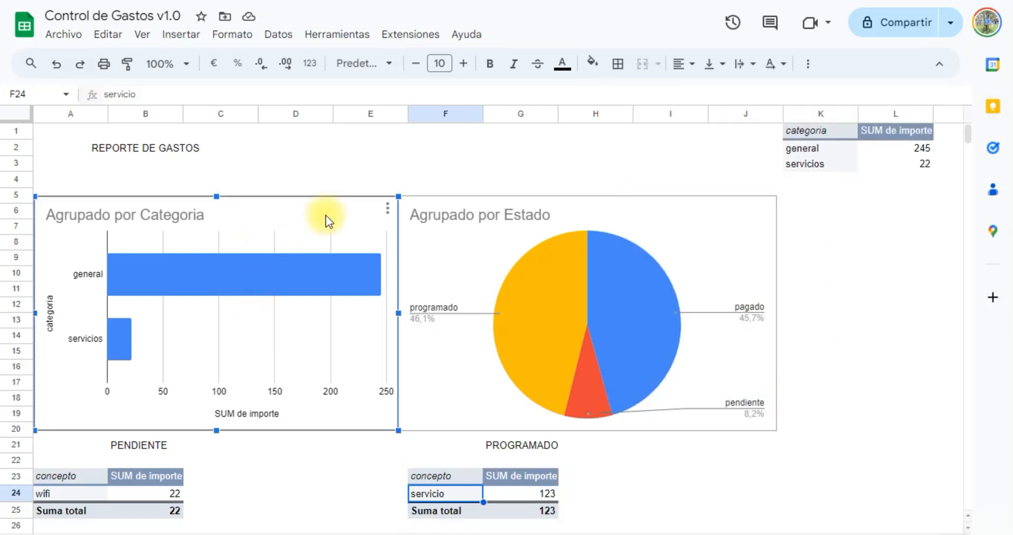
click(678, 206)
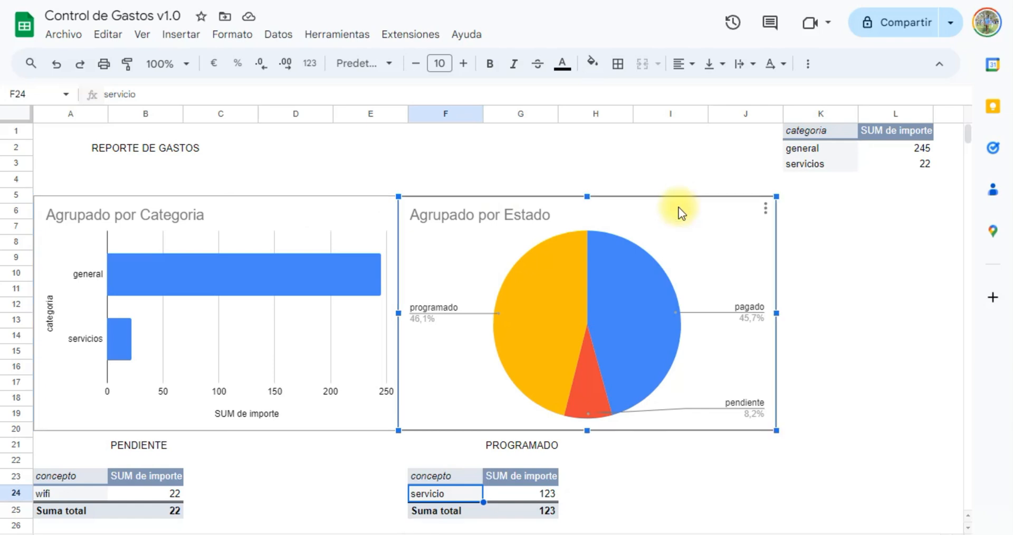
drag(452, 462, 523, 513)
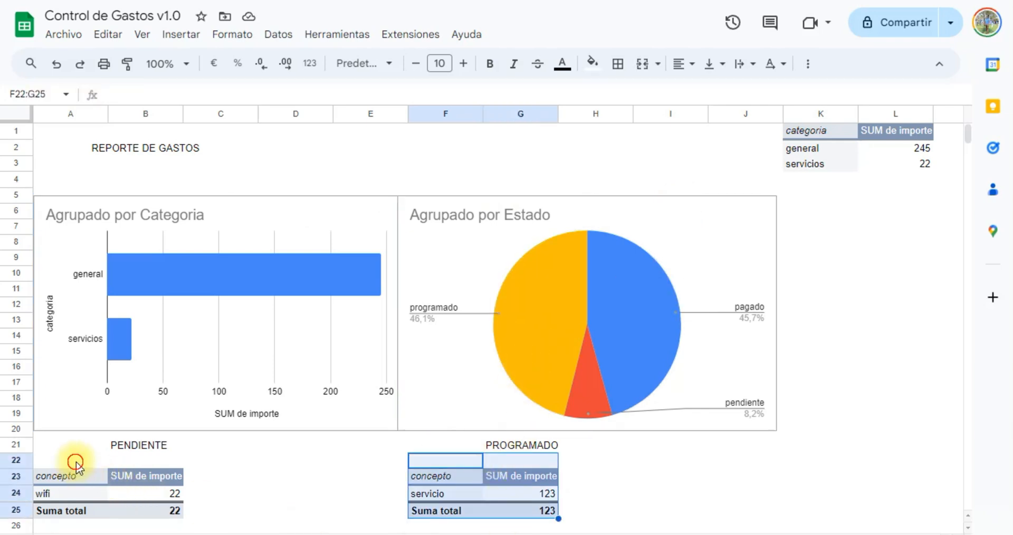
drag(76, 464, 153, 509)
click(269, 498)
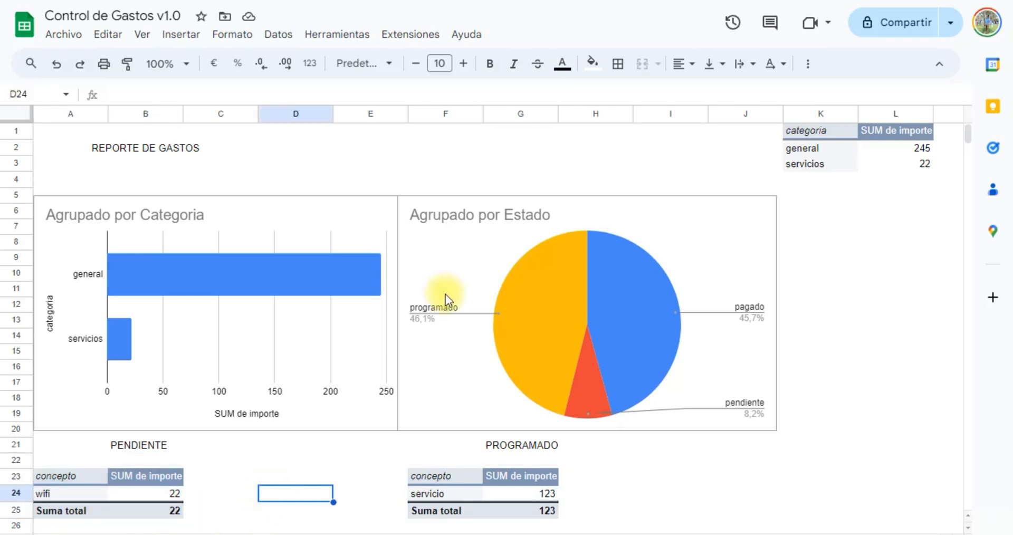
Step: Add a filter control based on the categoria pivot table and place it beside the REPORTE DE GASTOS title, above the charts
click(826, 149)
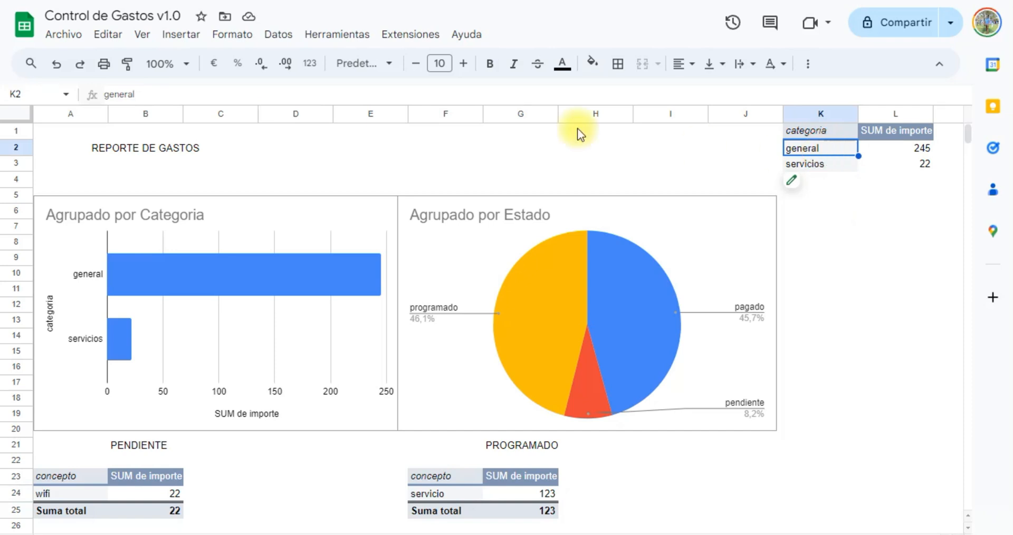
click(337, 35)
mouse_move(276, 34)
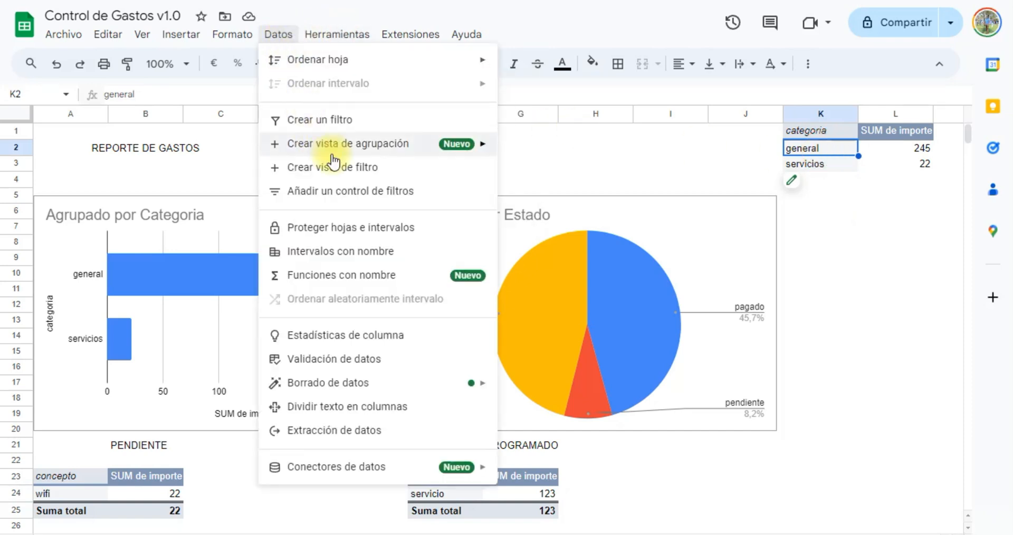
click(343, 192)
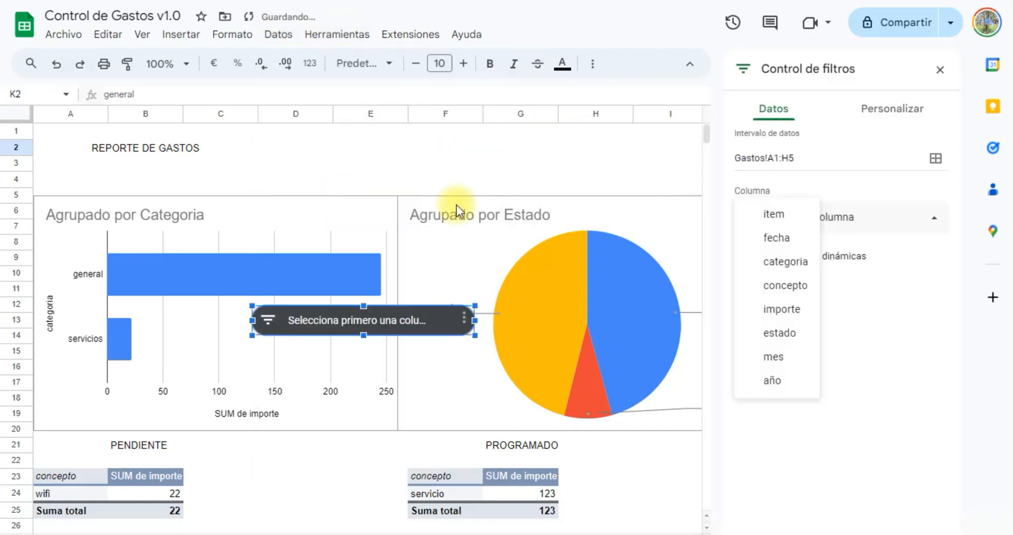
drag(441, 327, 481, 161)
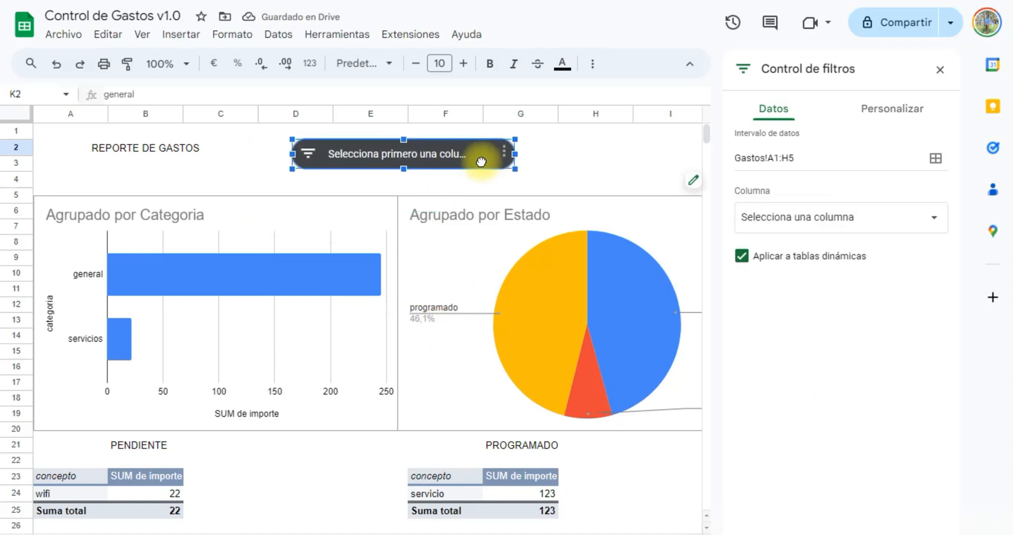
Step: Set the filter control's column to año, keep it applied to pivot tables, and close its settings
click(904, 224)
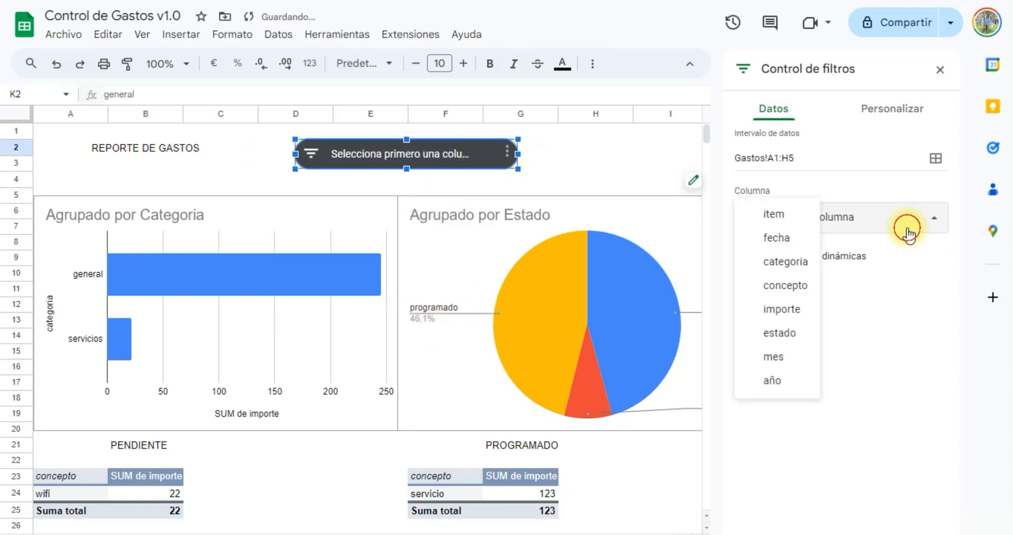
click(773, 383)
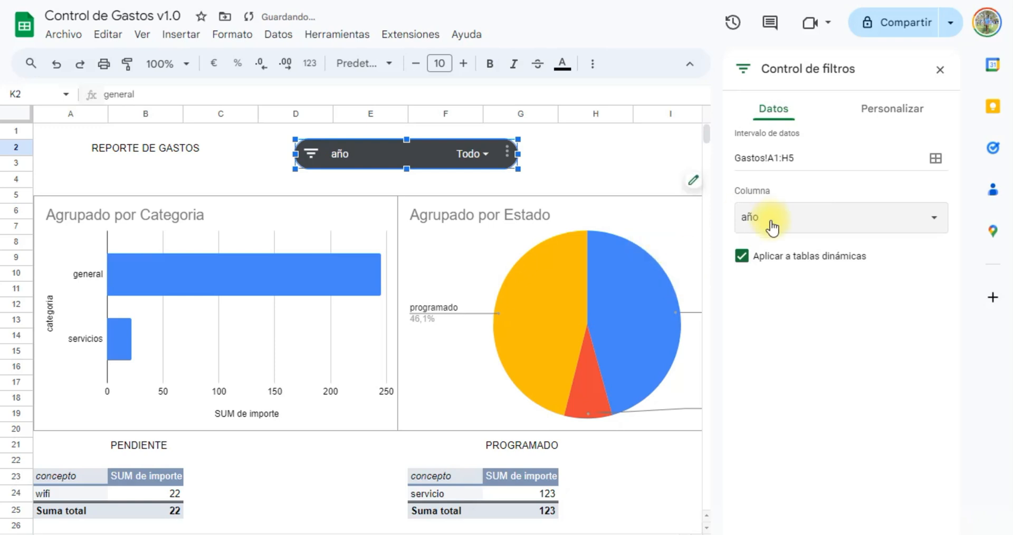
click(790, 259)
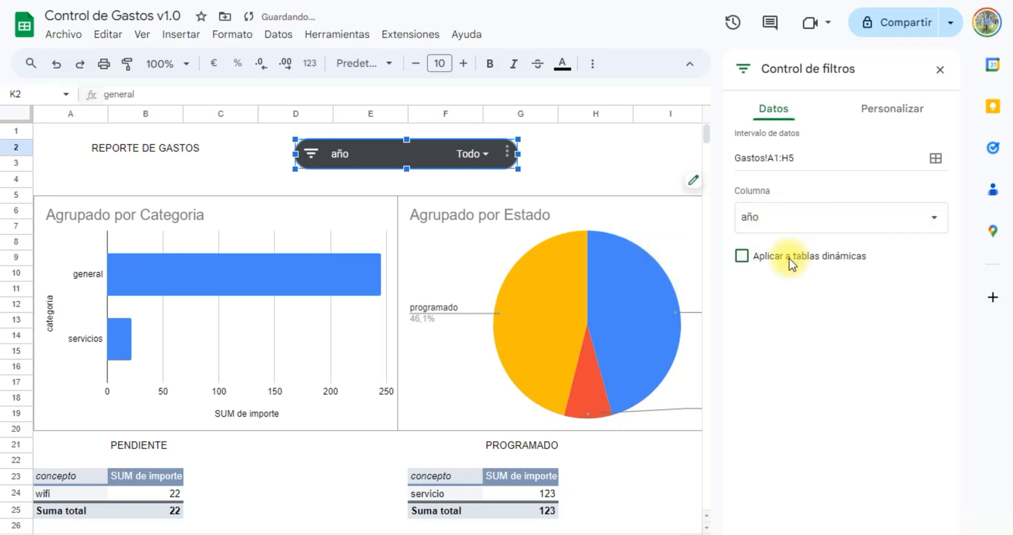
click(790, 259)
click(940, 69)
click(588, 179)
Step: Duplicate the año filter control and place the copy beside the original, above the pie chart
click(443, 160)
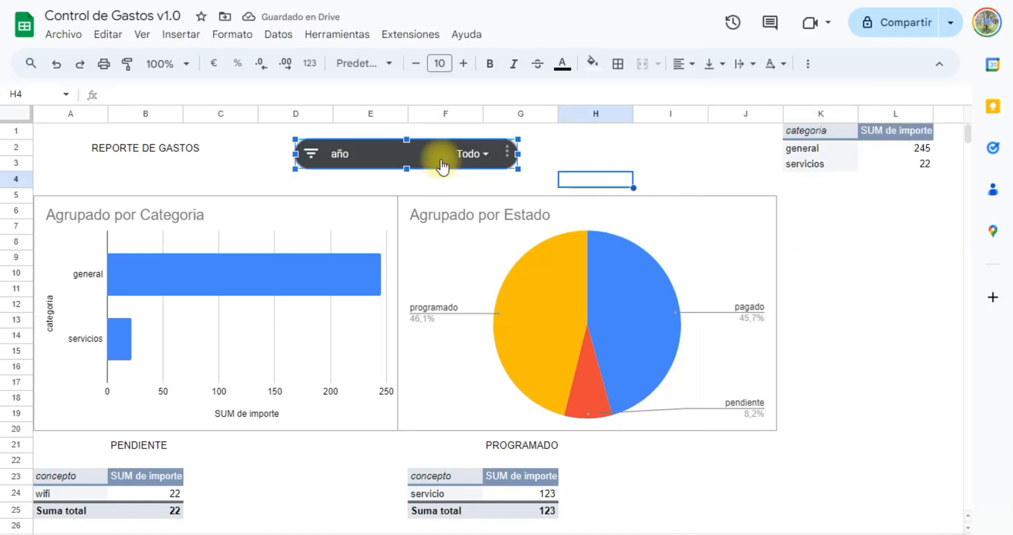
key(ctrl+c)
click(580, 175)
key(ctrl+v)
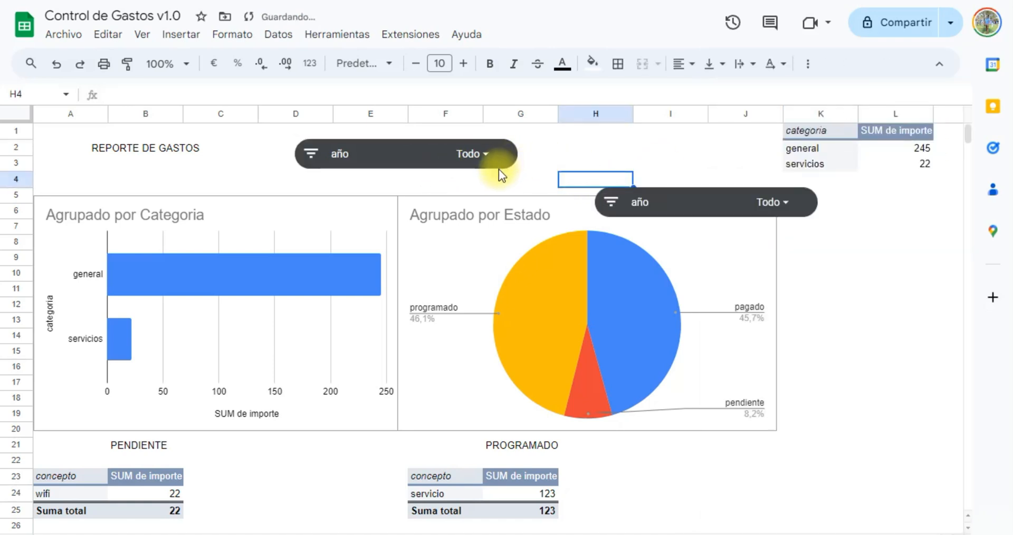
click(697, 204)
drag(696, 216, 644, 160)
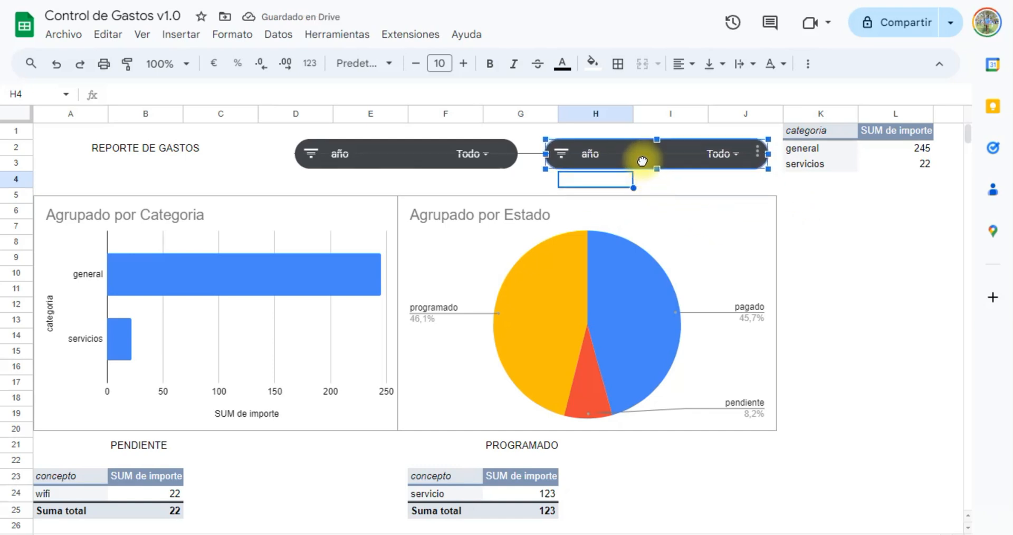
Step: Change the copied filter control's column to mes and close its settings
click(757, 152)
click(684, 174)
click(861, 225)
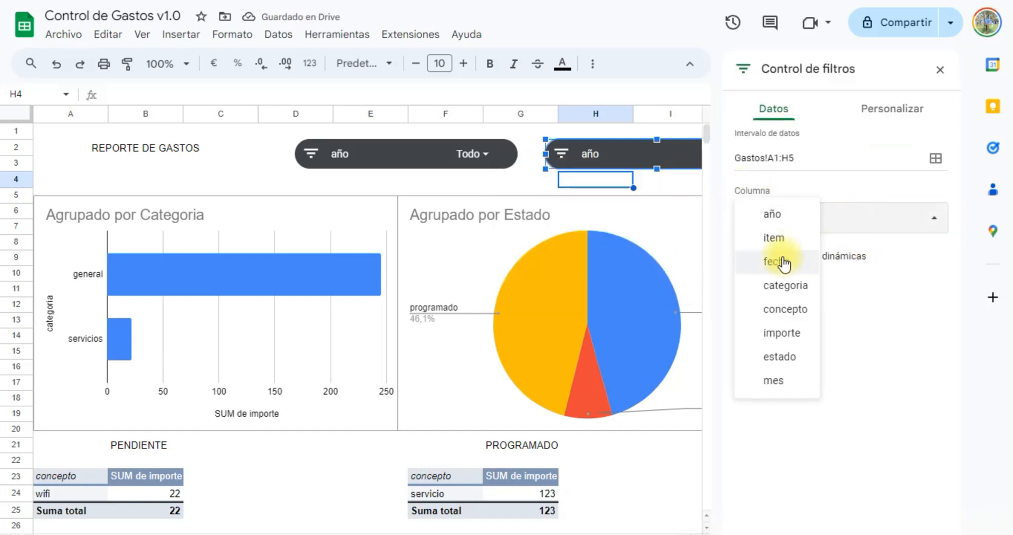
click(776, 384)
click(514, 184)
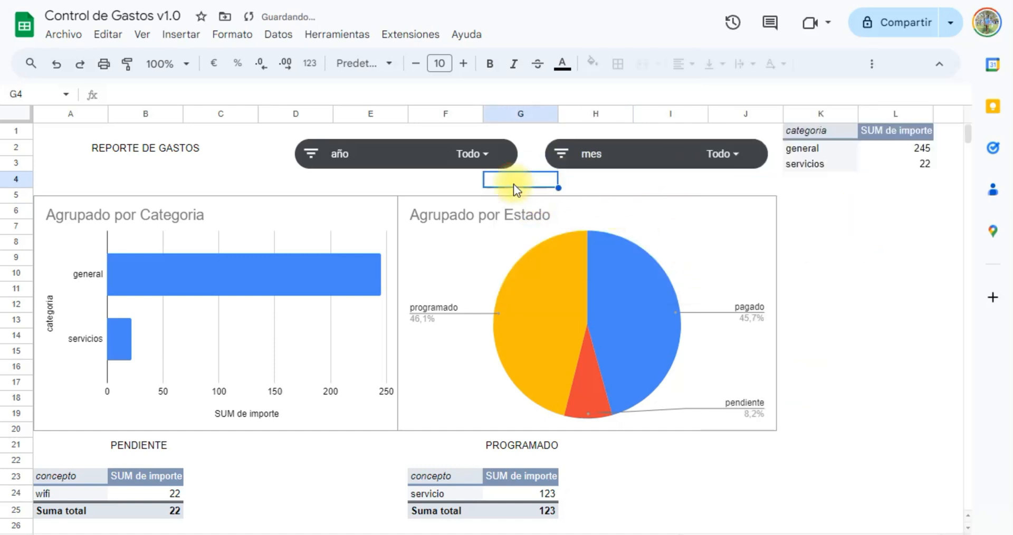
Step: Filter the dashboard by mes to show only septiembre
click(720, 155)
click(574, 272)
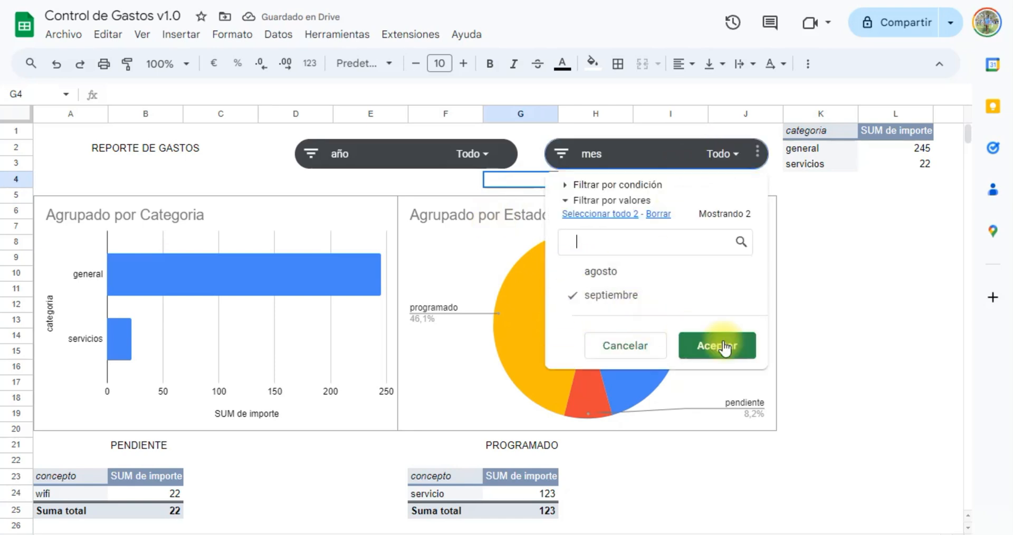
click(716, 345)
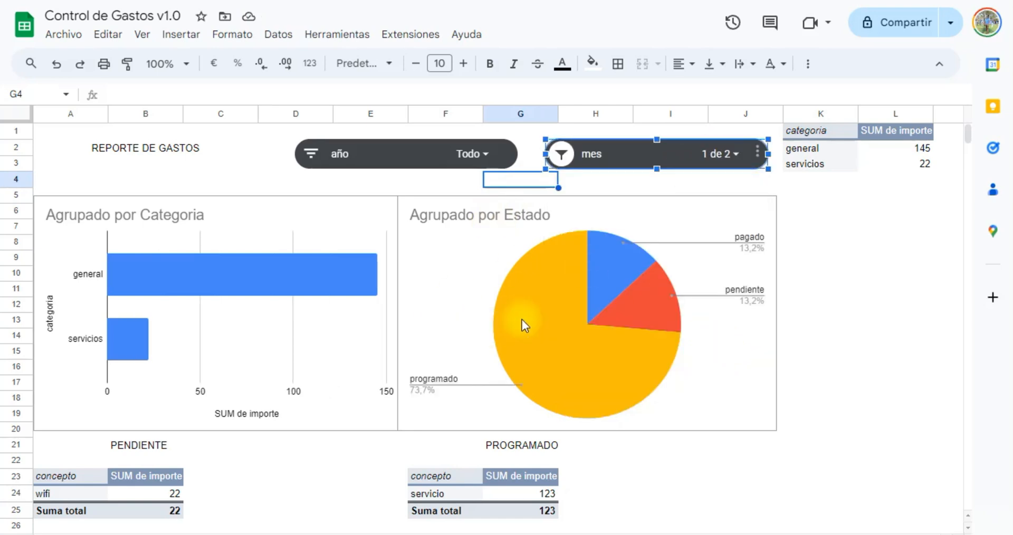
Step: Switch the mes filter to show only agosto
click(731, 154)
click(573, 300)
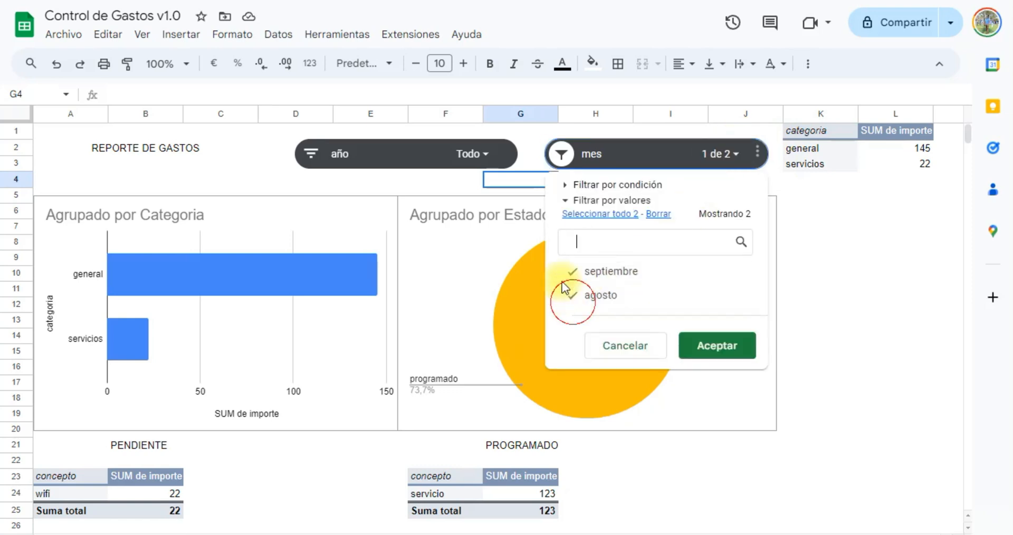
click(571, 272)
click(728, 346)
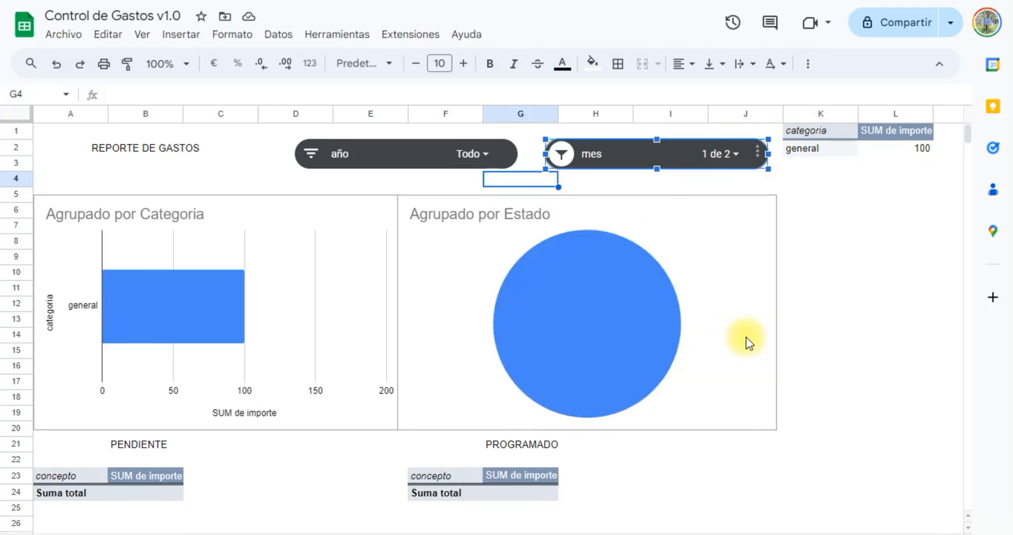
Step: Include septiembre in the mes filter again alongside agosto, and check the values offered by the año filter
click(720, 154)
click(572, 298)
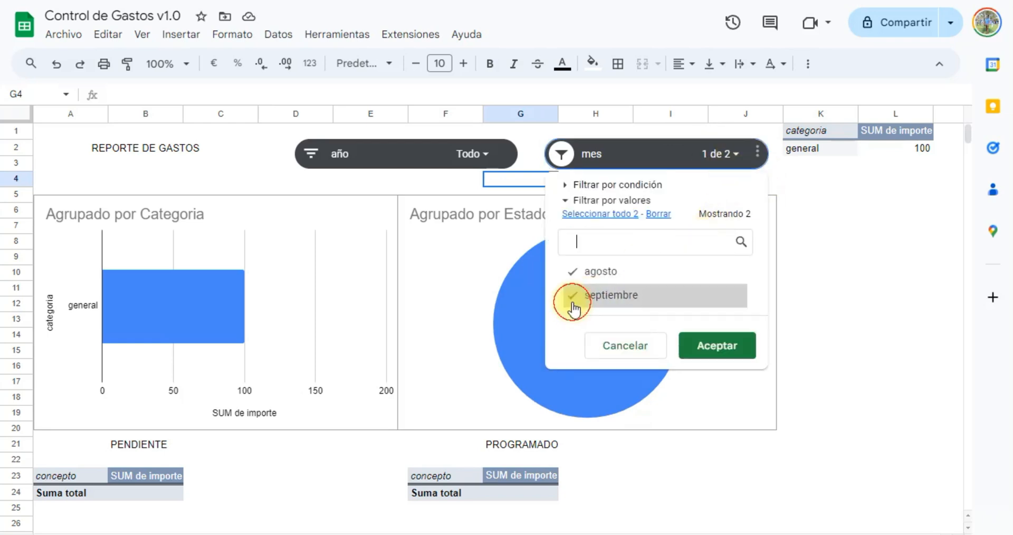
click(689, 342)
click(476, 153)
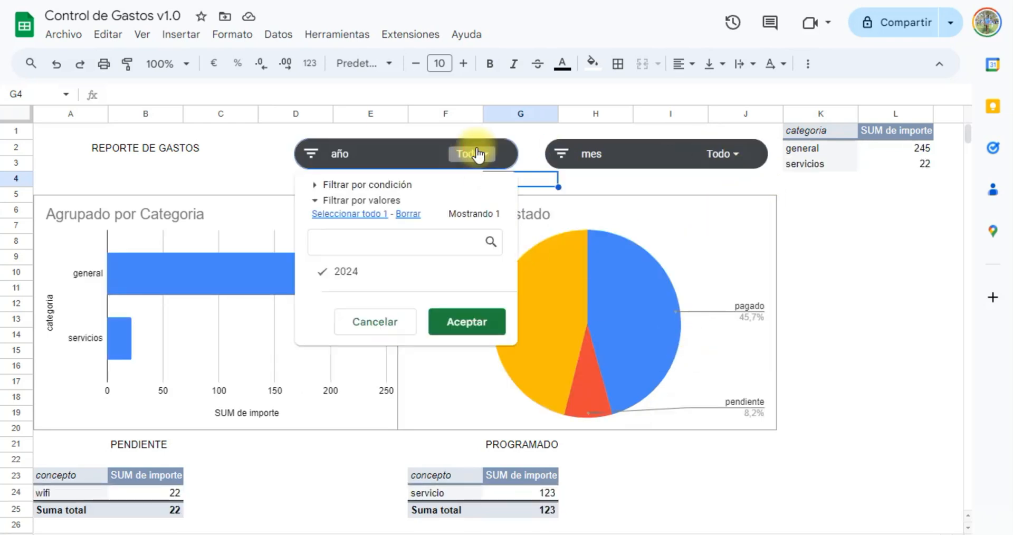
click(477, 155)
Step: Review the demo records in the Gastos table, including the fecha values of the third to fifth items
click(137, 533)
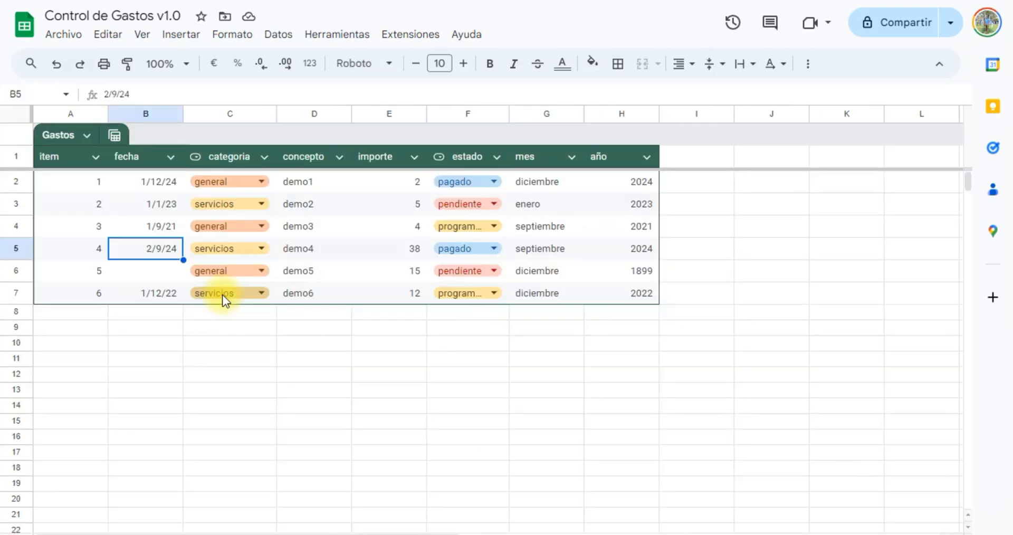
click(322, 243)
click(158, 263)
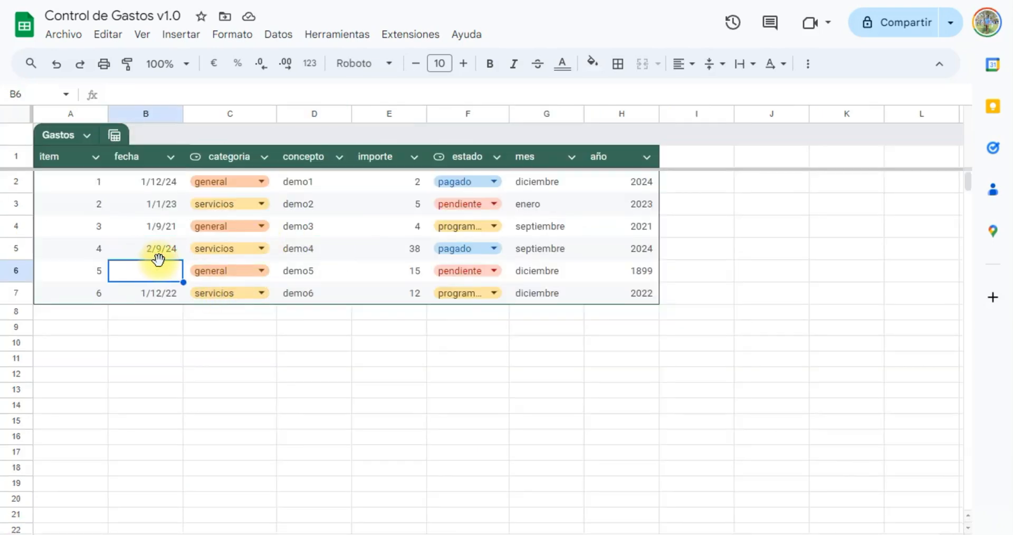
click(169, 226)
double_click(168, 224)
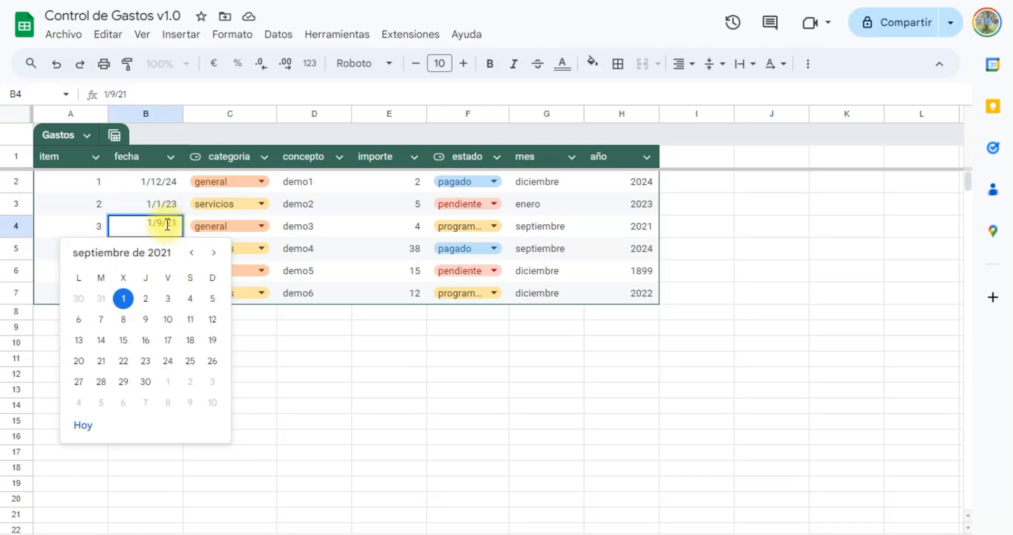
click(312, 225)
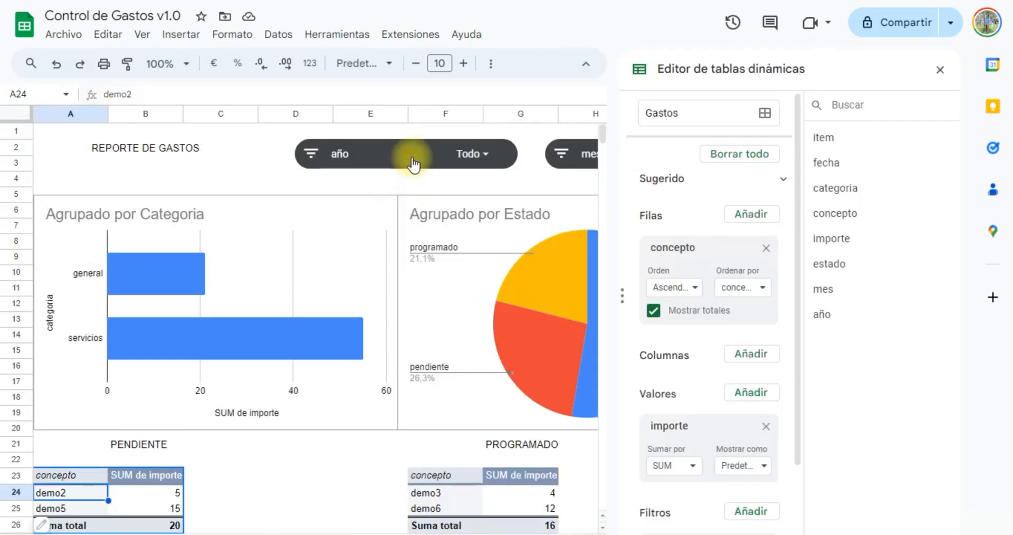
Step: Return to the dashboard, close the pivot table editor and check the values offered by the año and mes filters
click(471, 154)
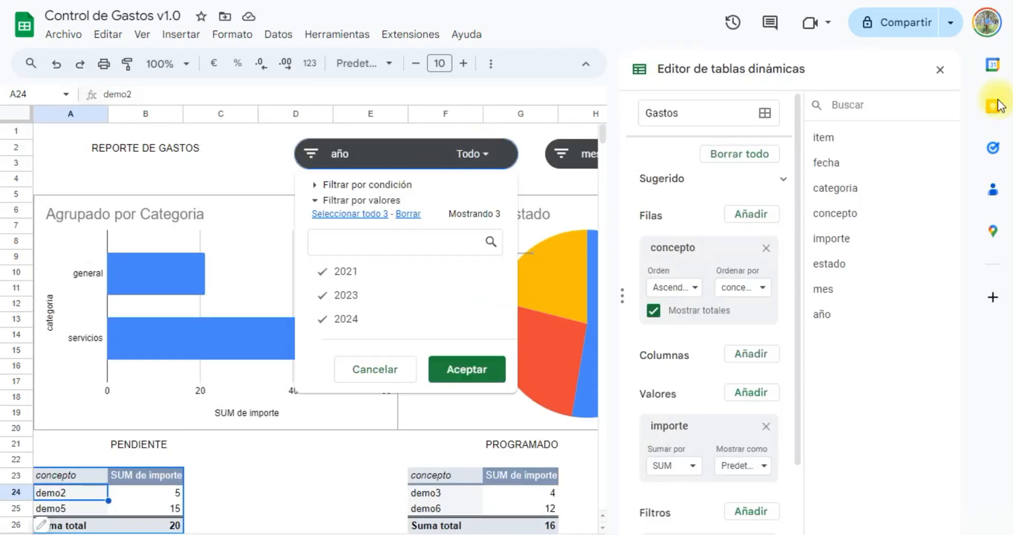
click(939, 69)
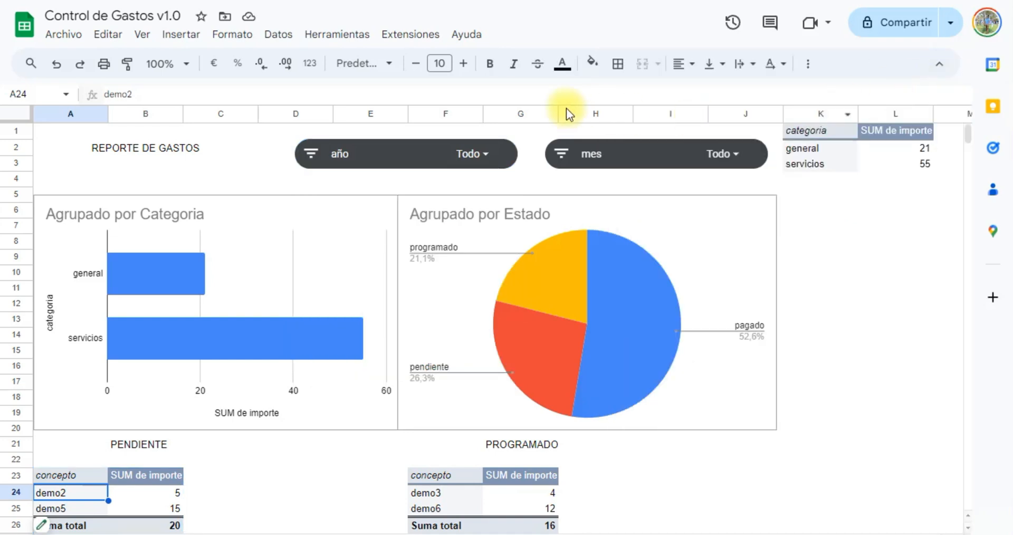
click(487, 154)
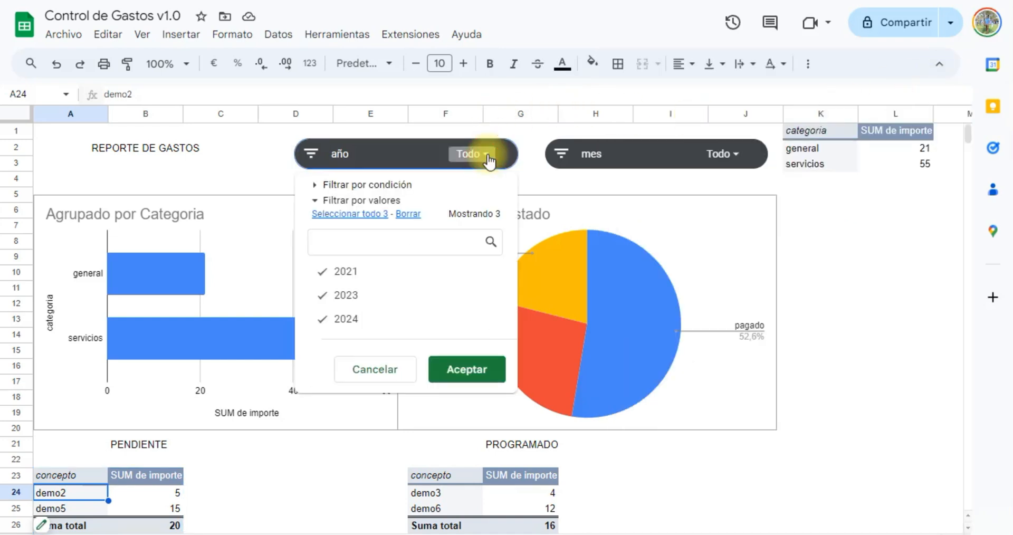
click(459, 369)
click(732, 154)
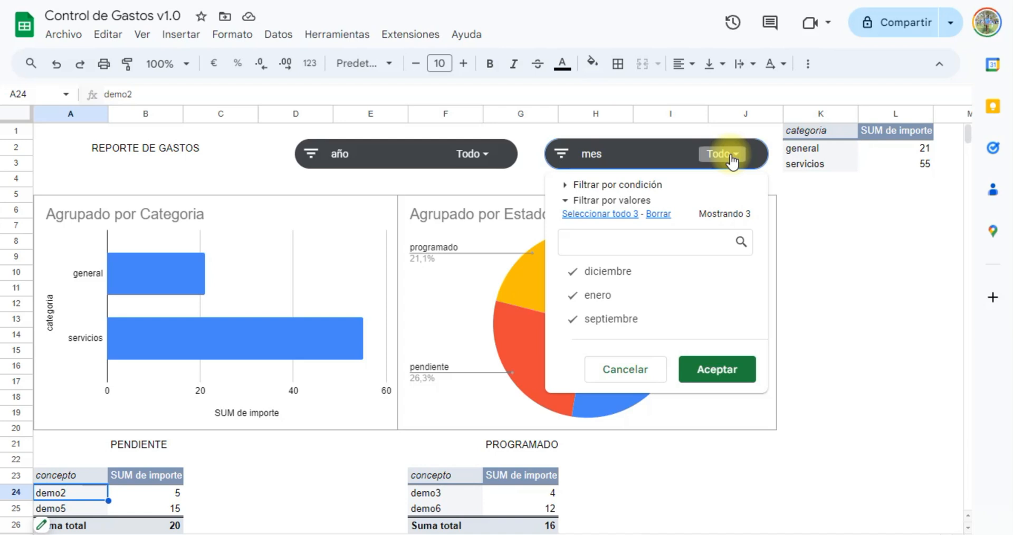
Step: Filter the dashboard by año to show only 2024, and check the values offered by the mes filter
click(468, 155)
click(327, 271)
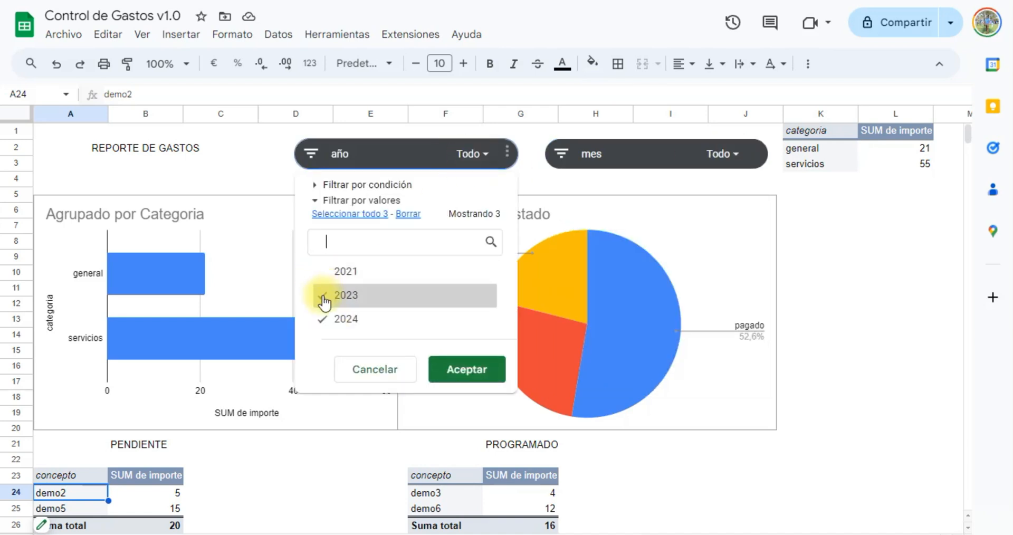
click(327, 295)
click(484, 372)
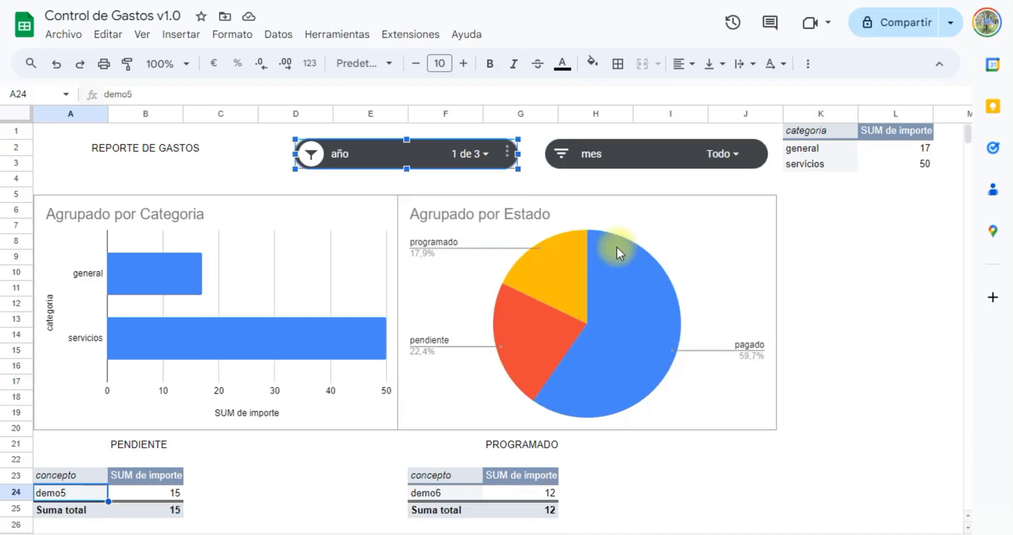
click(732, 154)
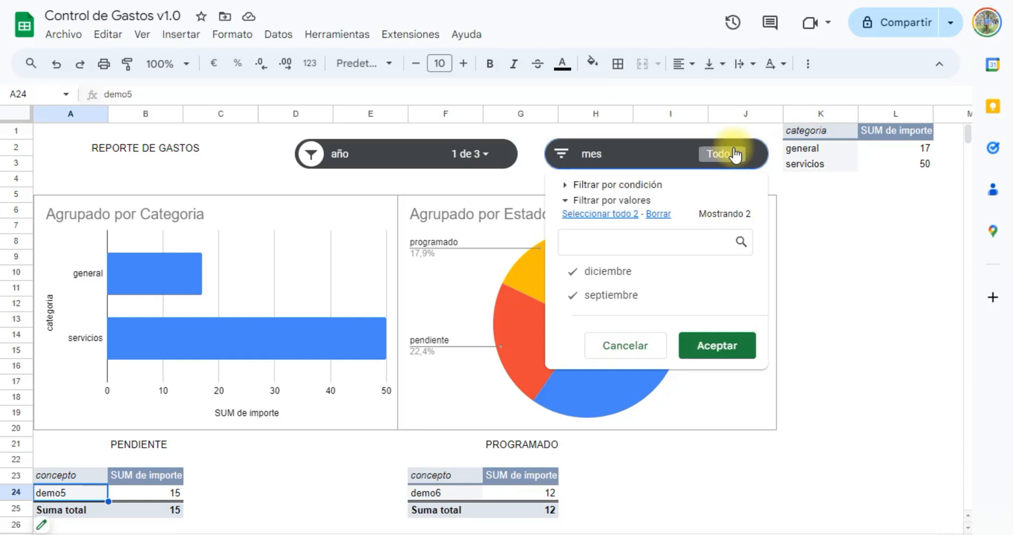
click(734, 155)
Step: Include 2021 and 2023 in the año filter again, and check the months offered by the mes filter
click(469, 153)
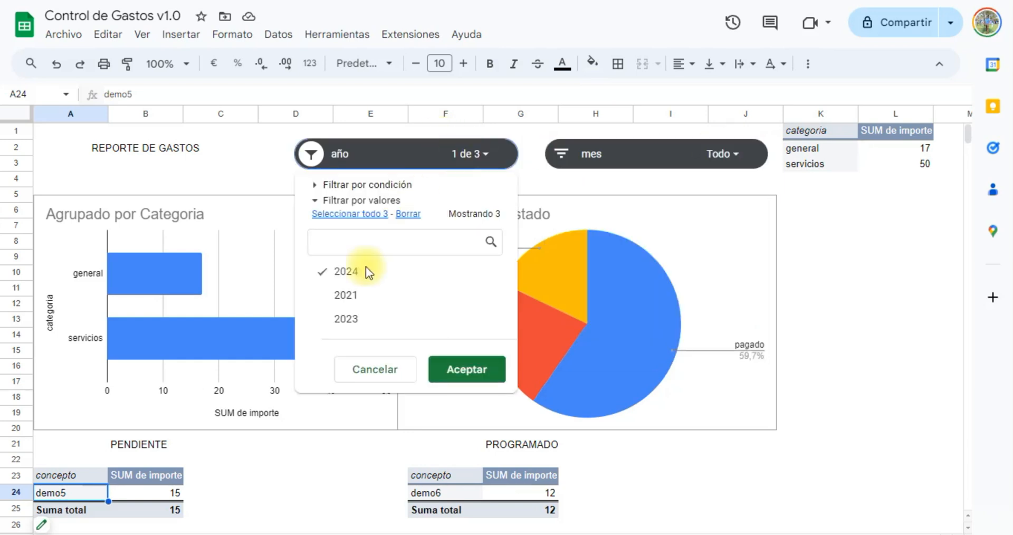
click(321, 317)
click(323, 295)
click(465, 371)
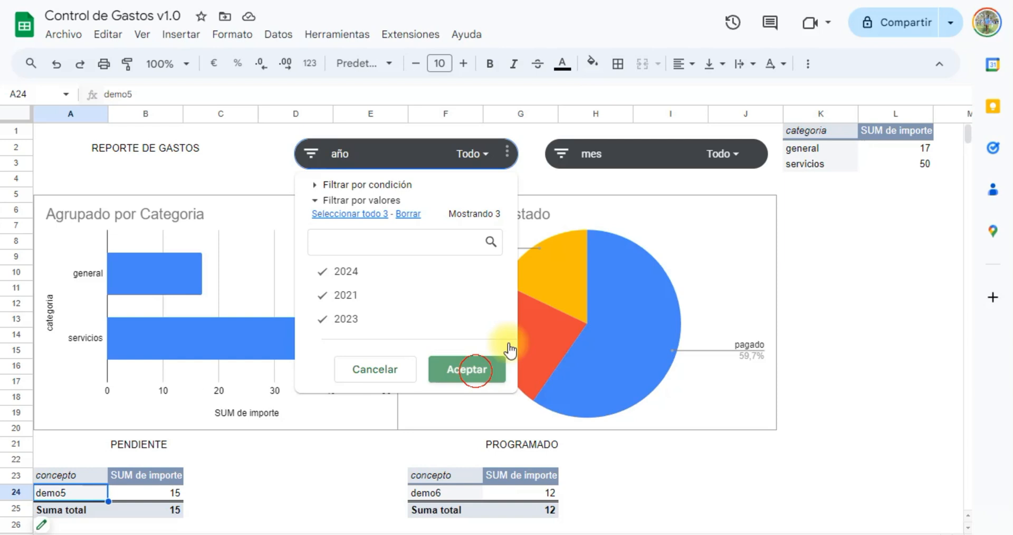
click(718, 154)
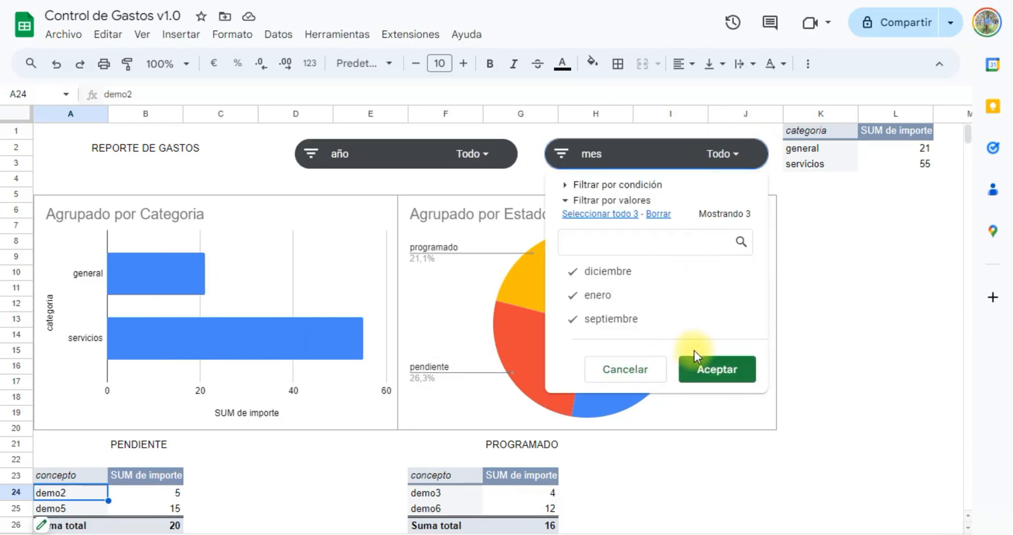
click(707, 366)
Step: Look over the Gastos table once more and go back to the dashboard
click(69, 534)
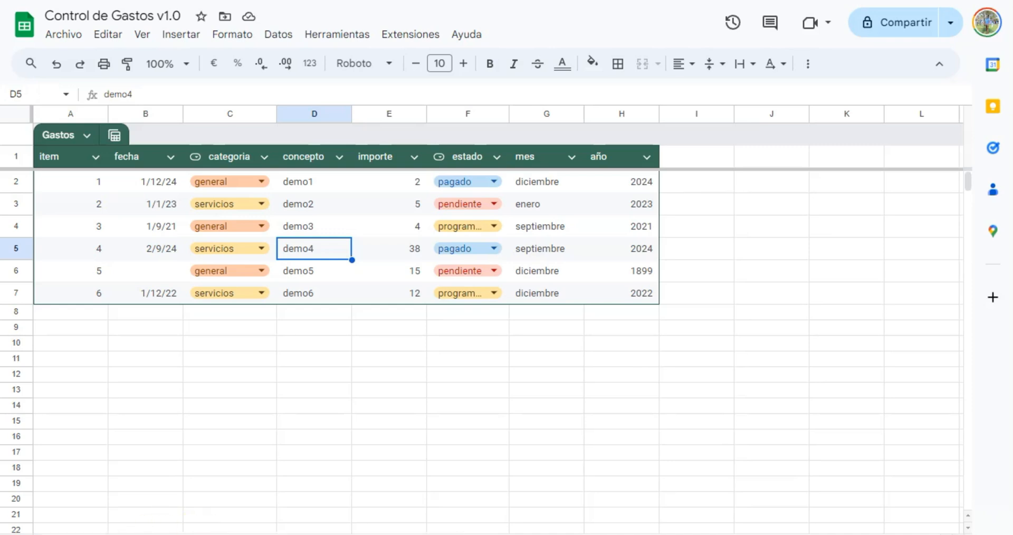
click(132, 533)
click(321, 444)
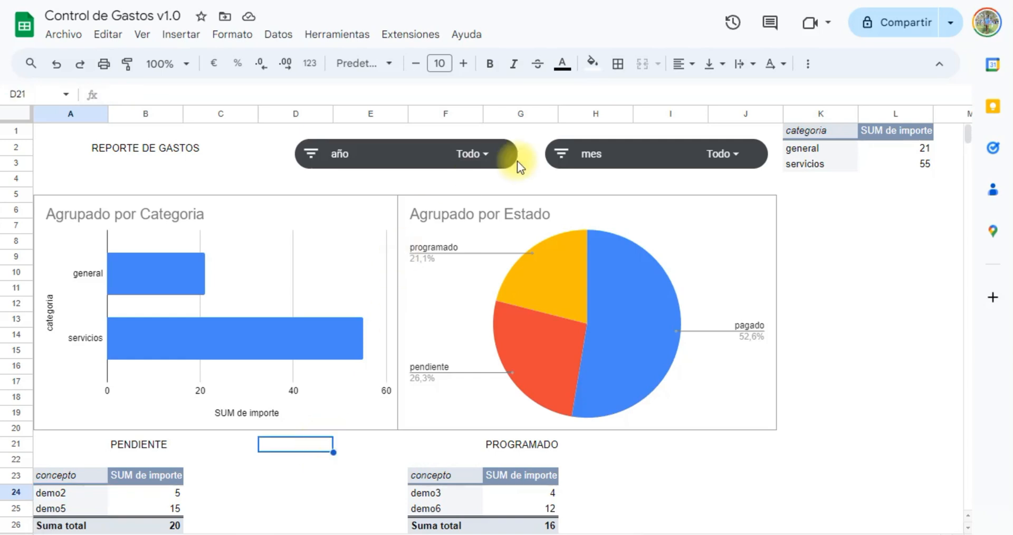
Step: Make the REPORTE DE GASTOS title on the dashboard bold and increase its font size
click(177, 145)
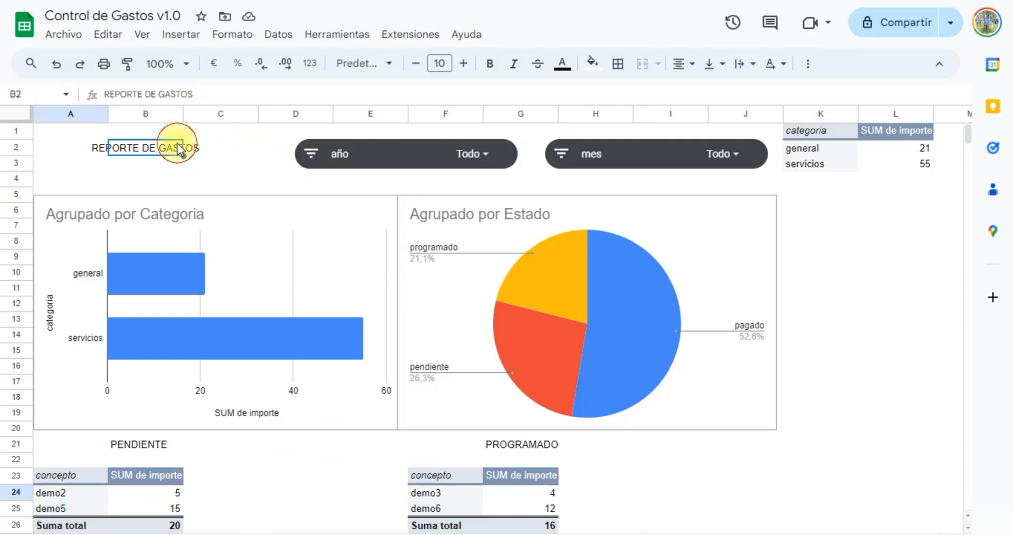
click(93, 148)
click(129, 154)
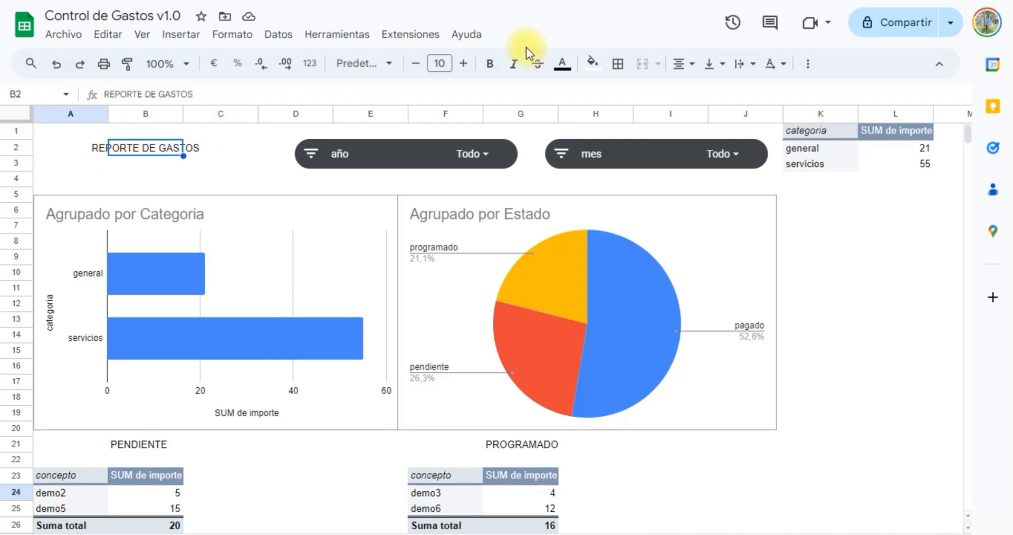
click(489, 64)
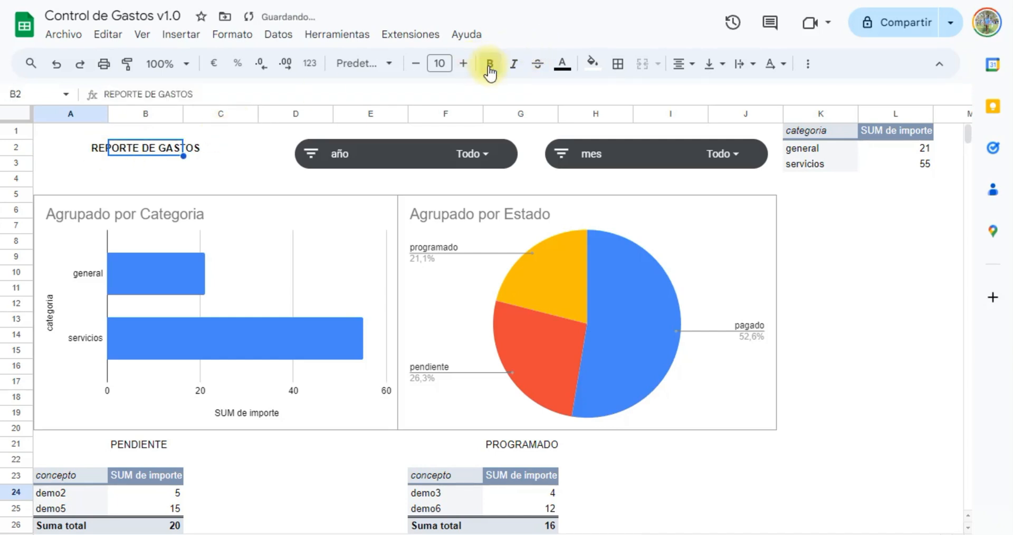
click(591, 63)
click(99, 151)
click(129, 150)
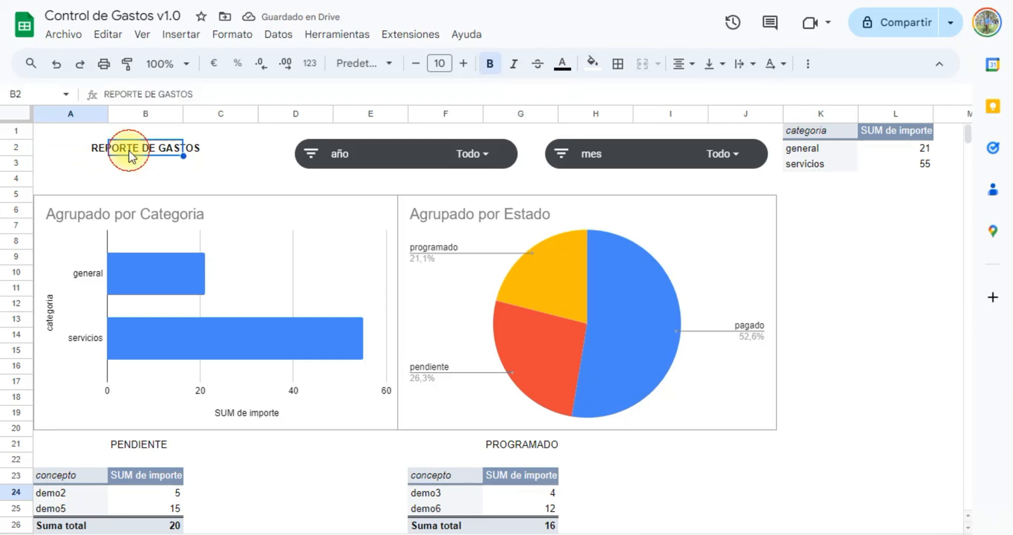
click(463, 65)
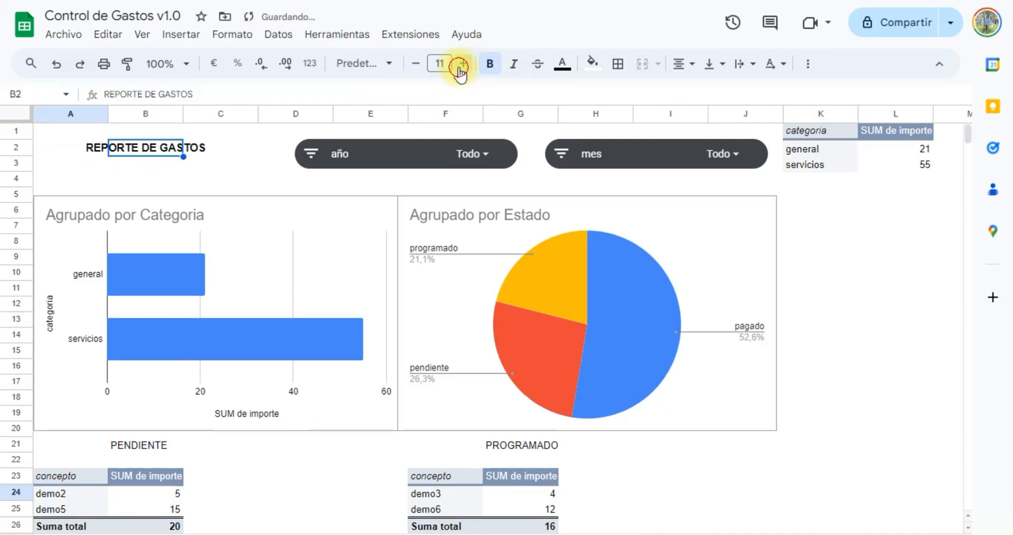
click(462, 65)
click(815, 306)
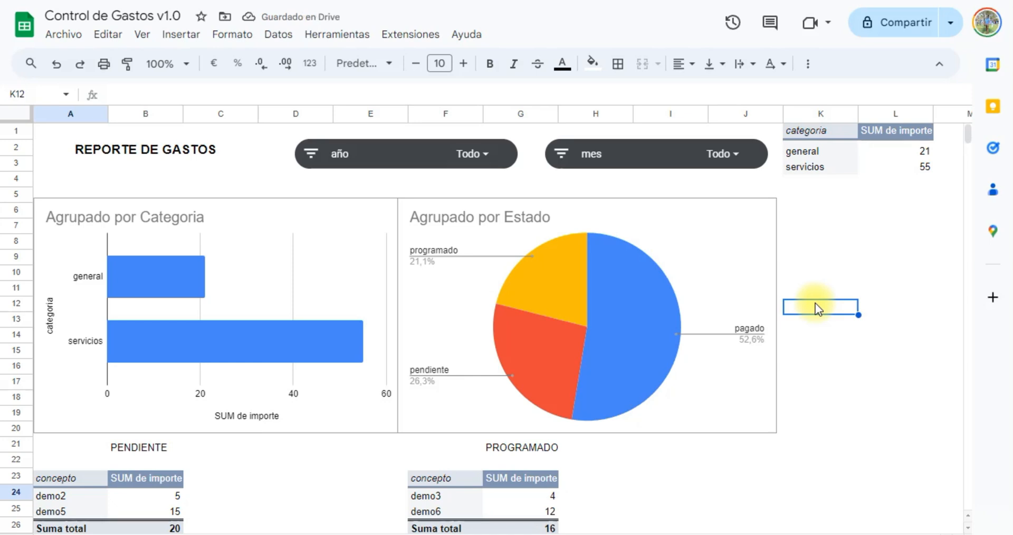
Step: Examine the grouping and filter view options of the Gastos table, and return to the dashboard
click(90, 534)
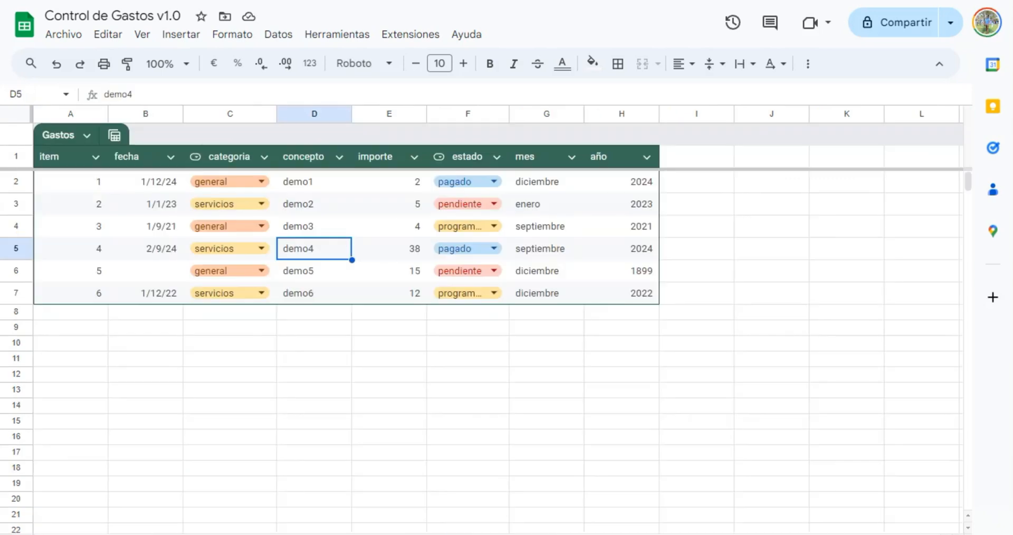
click(380, 389)
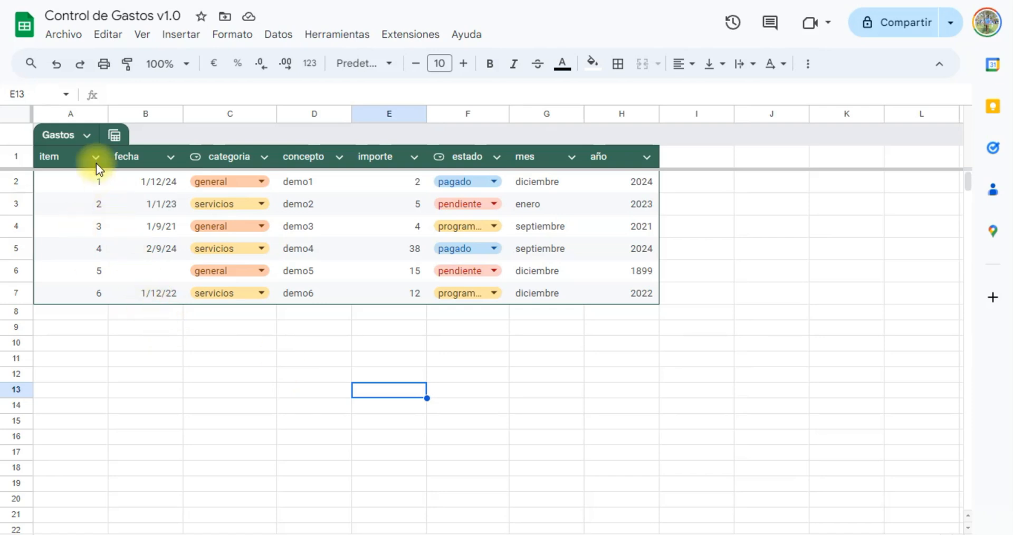
click(114, 137)
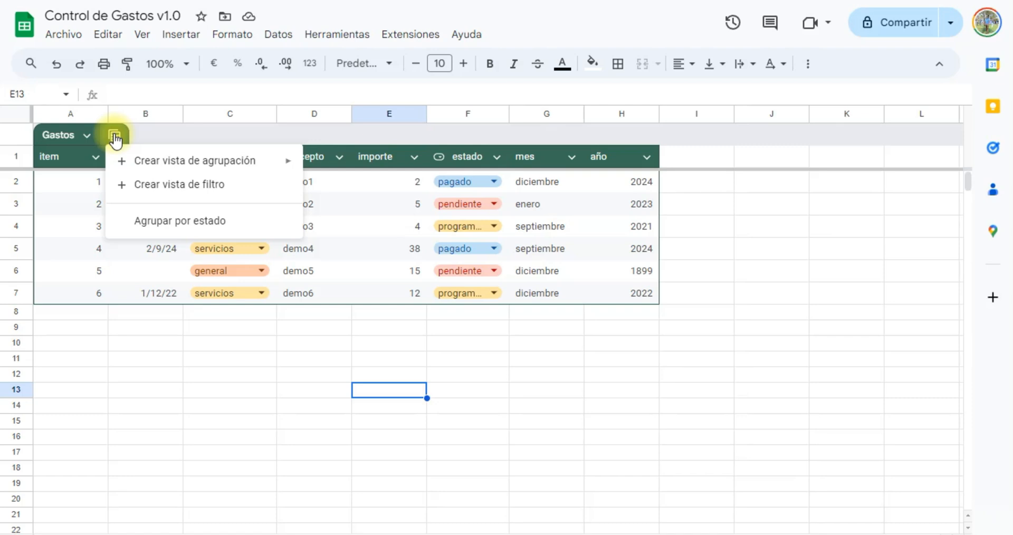
click(271, 524)
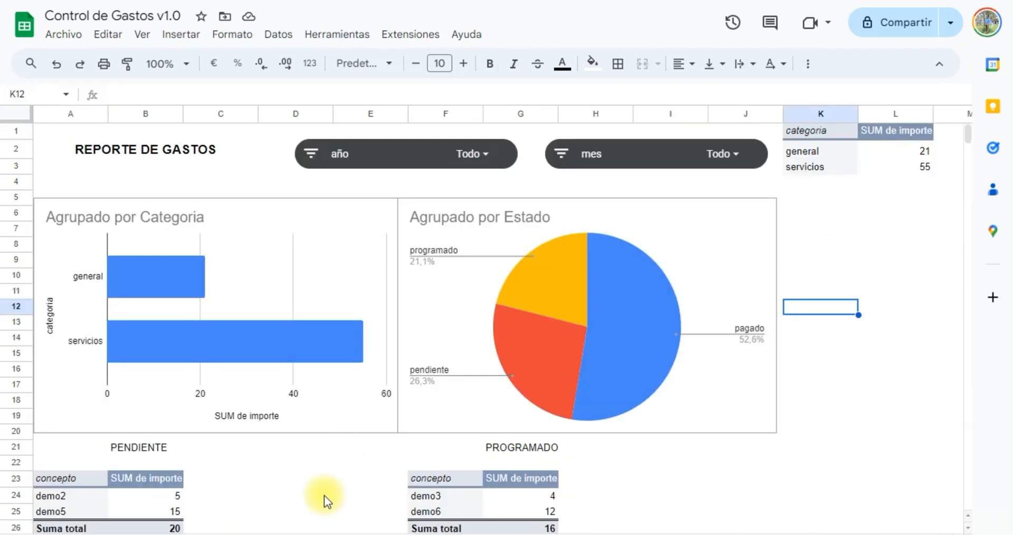